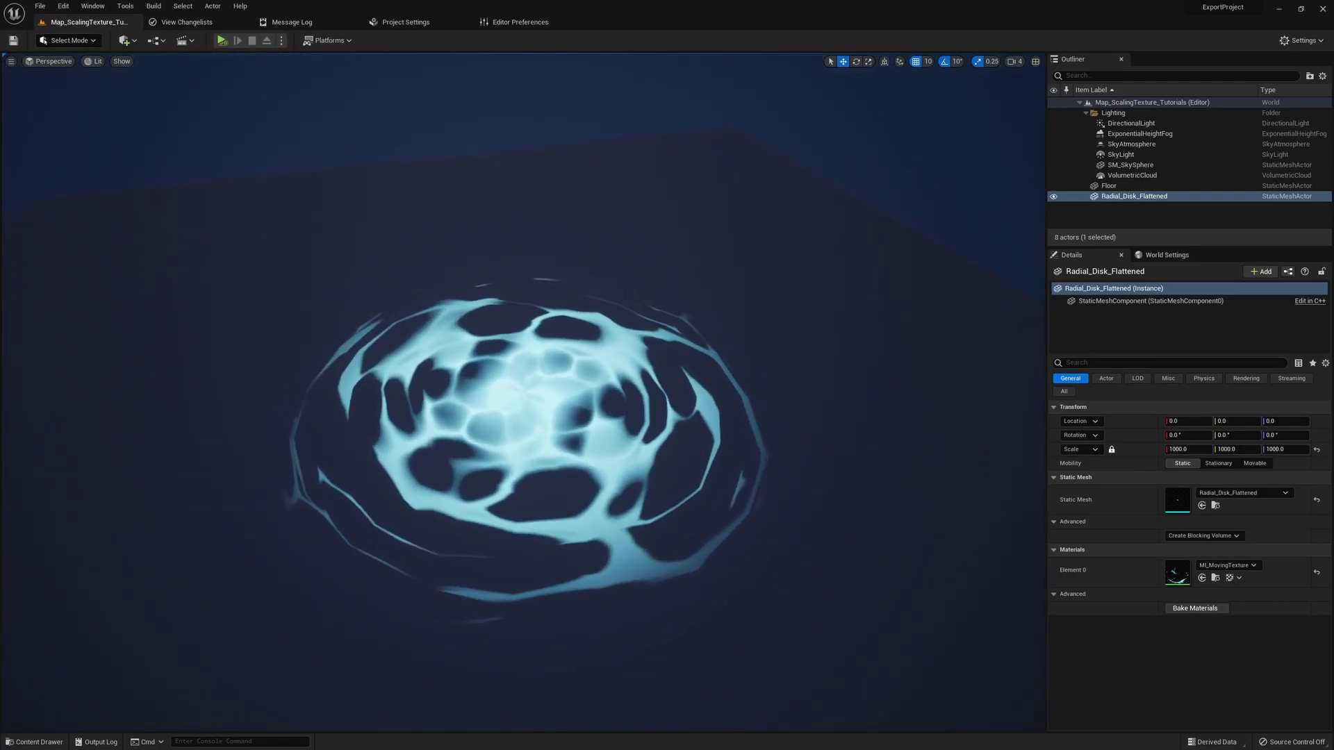
{"action": "mouse_move", "coordinate": [524, 417]}
{"action": "right_mouse_down"}
{"action": "mouse_move", "coordinate": [524, 355]}
{"action": "mouse_move", "coordinate": [524, 417]}
{"action": "right_mouse_up"}
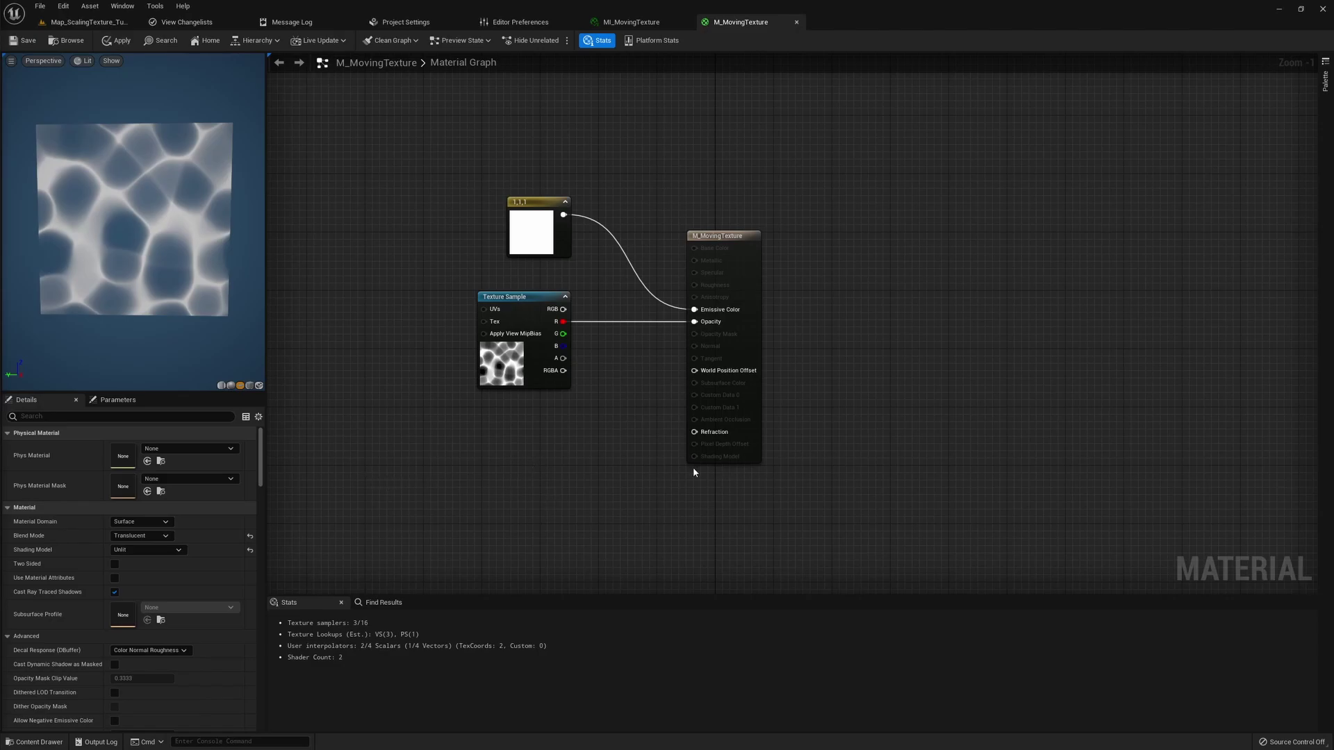
{"action": "right_click_drag", "start_coordinate": [571, 426], "coordinate": [509, 468]}
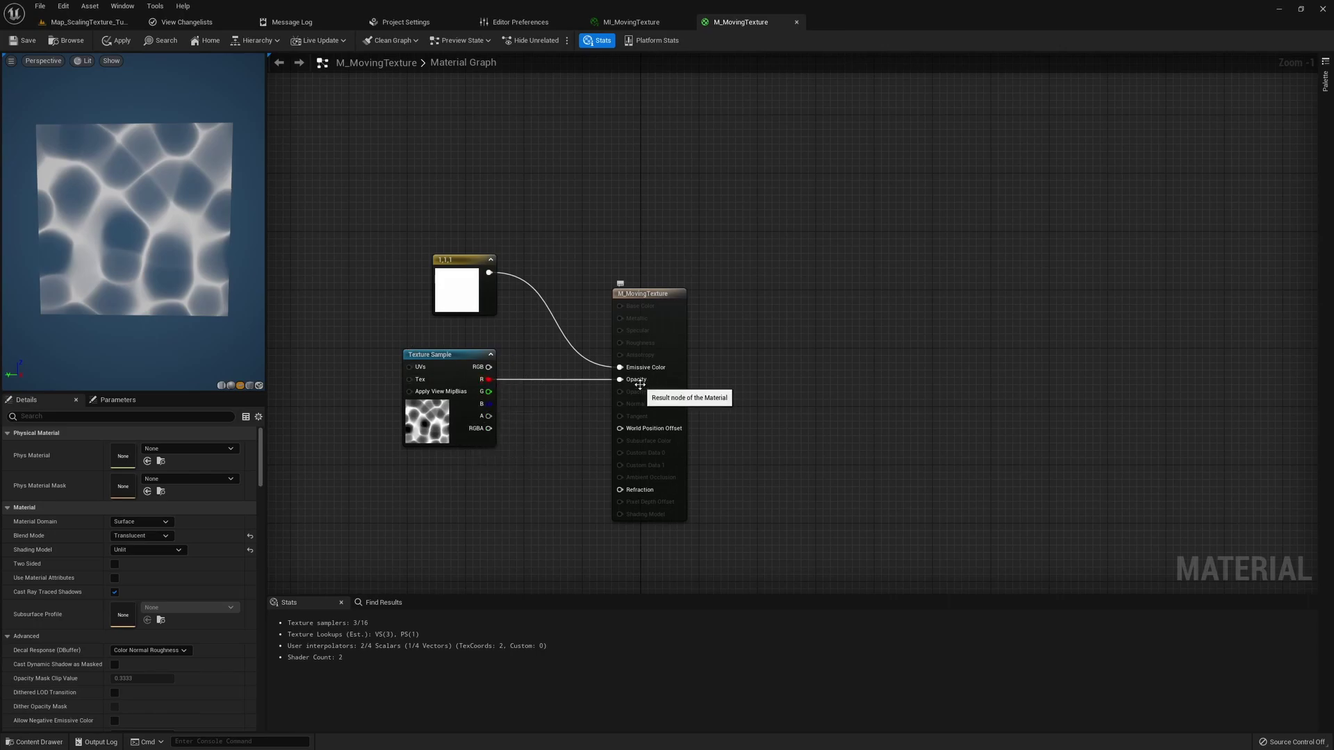
{"action": "left_click", "coordinate": [440, 436]}
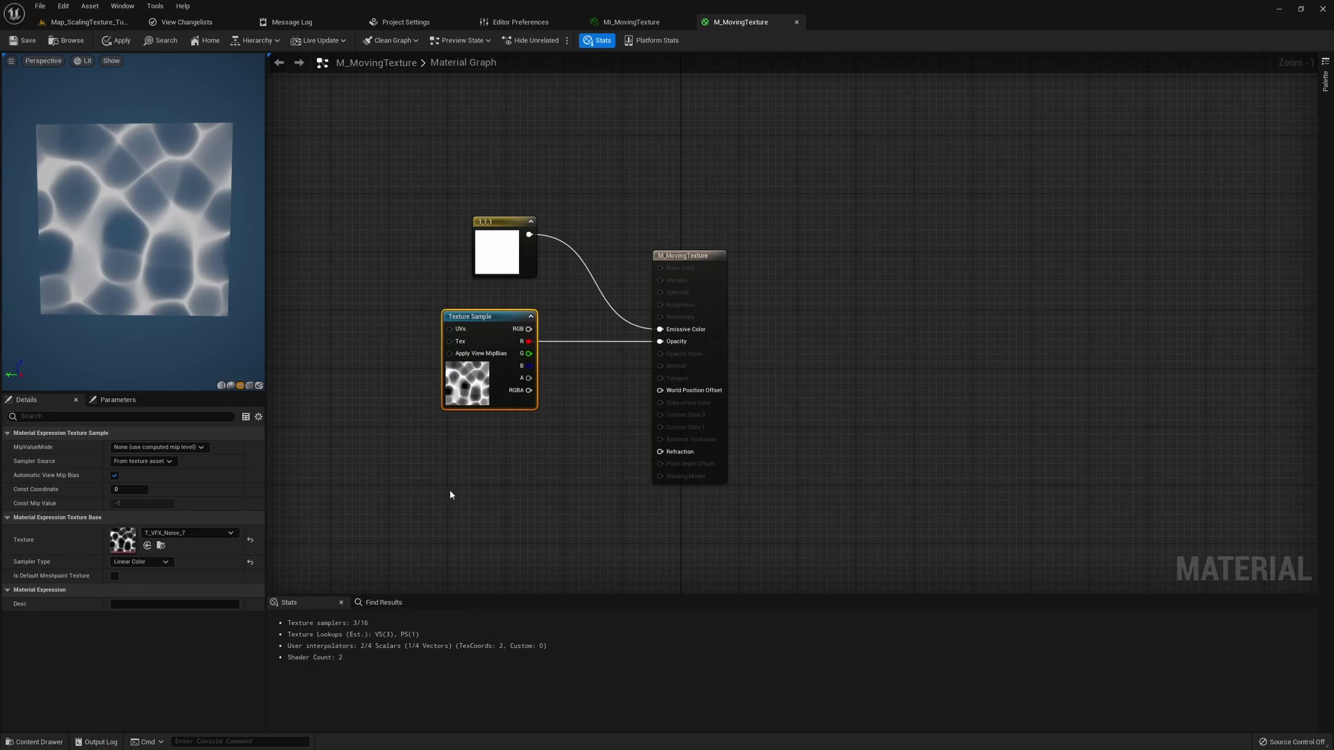
{"action": "right_click_drag", "start_coordinate": [423, 497], "coordinate": [591, 506]}
{"action": "left_click", "coordinate": [502, 483]}
{"action": "right_click_drag", "start_coordinate": [500, 486], "coordinate": [581, 484]}
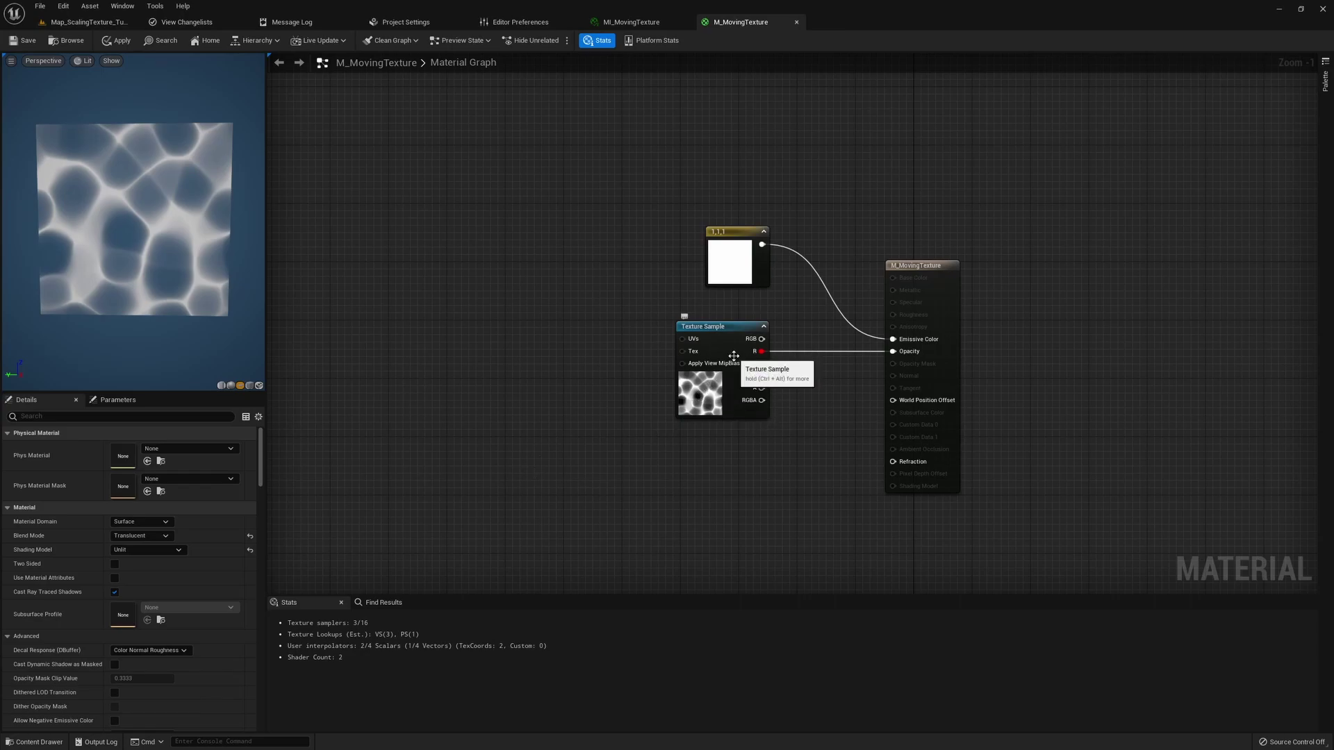
Add a TexCoord node before the Texture Sample and feed it into the A input of a new Add node
{"action": "right_click_drag", "start_coordinate": [503, 382], "coordinate": [539, 387]}
{"action": "right_click_drag", "start_coordinate": [474, 416], "coordinate": [380, 398]}
{"action": "left_click", "coordinate": [353, 352]}
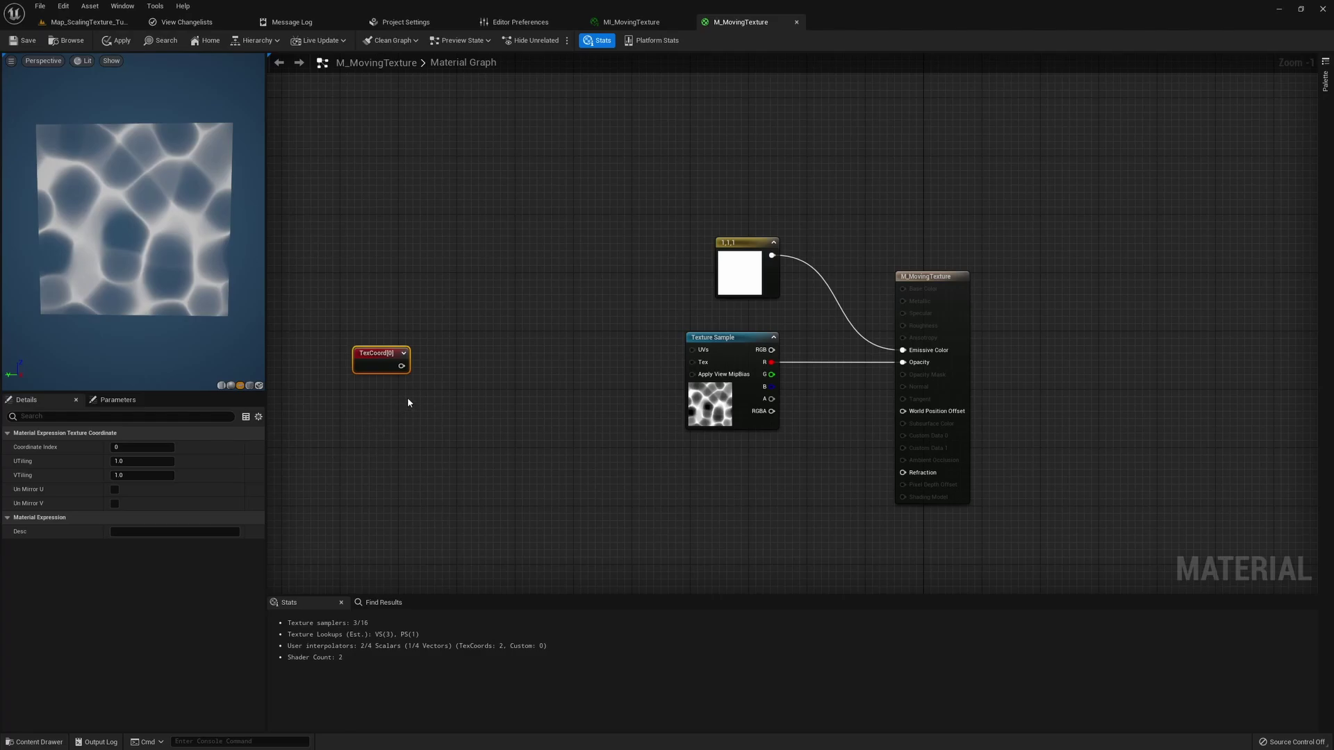
{"action": "left_click_drag", "start_coordinate": [400, 368], "coordinate": [494, 367]}
{"action": "type", "text": "+"}
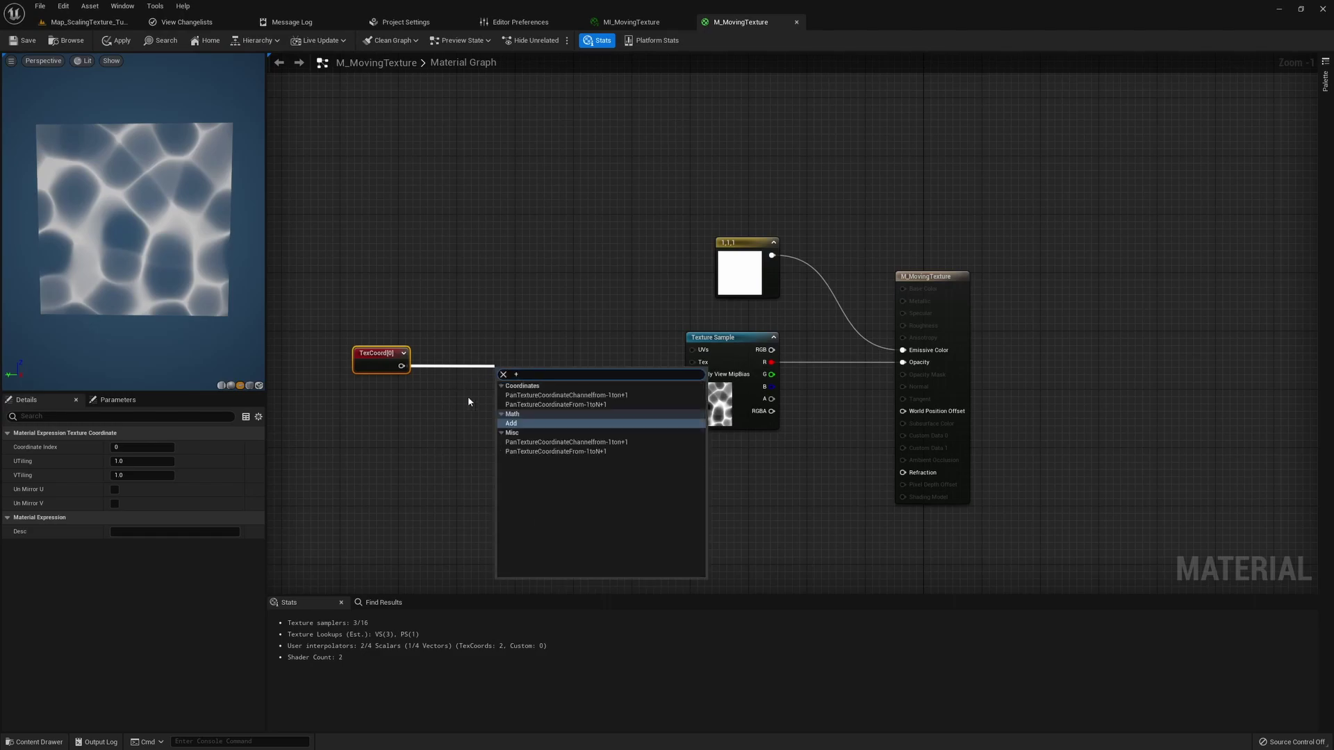
{"action": "left_click", "coordinate": [514, 424]}
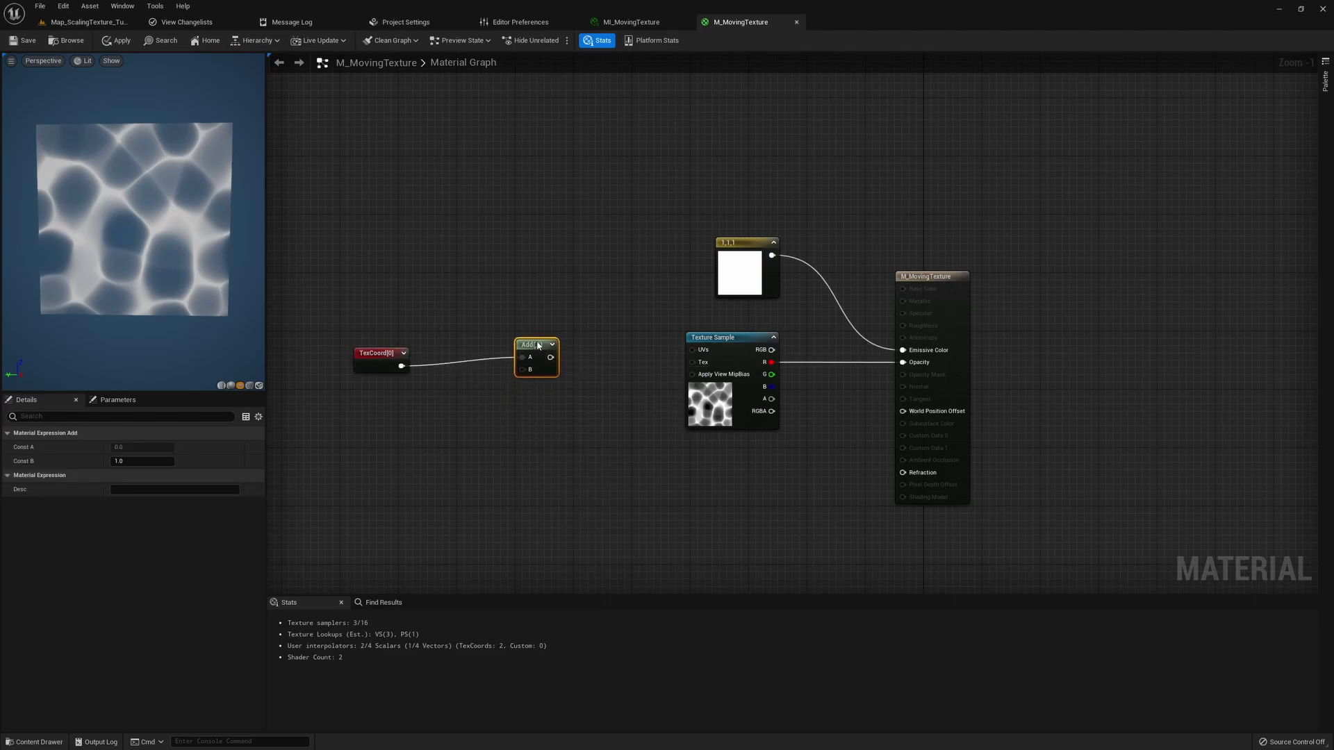
Connect the Add node's output to the Texture Sample's UVs input and straighten the connections between the nodes
{"action": "left_click_drag", "start_coordinate": [536, 364], "coordinate": [693, 349]}
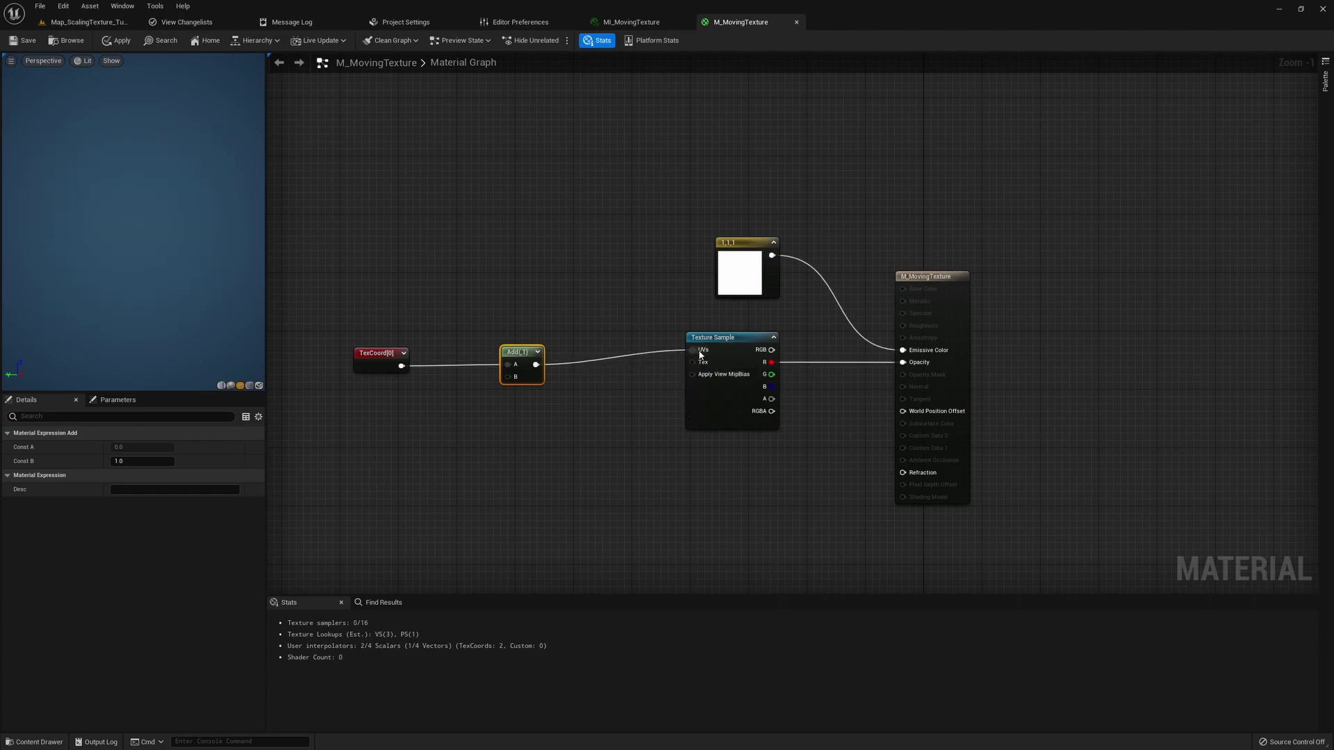
{"action": "left_click_drag", "start_coordinate": [362, 403], "coordinate": [966, 359]}
{"action": "key", "text": "q"}
{"action": "left_click", "coordinate": [417, 462]}
{"action": "right_click_drag", "start_coordinate": [387, 467], "coordinate": [504, 418]}
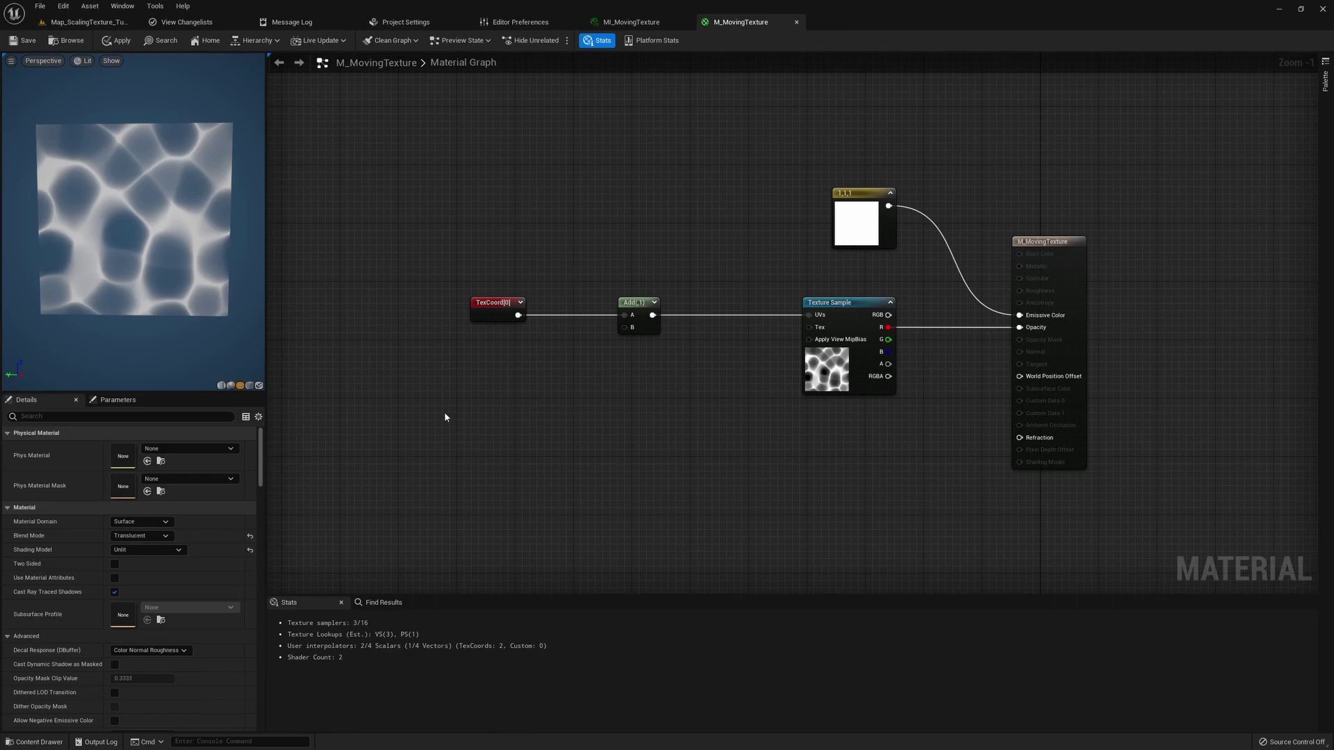
Create two scalar parameters below the TexCoord node, named Offset X and Offset Y
{"action": "left_click", "coordinate": [484, 377]}
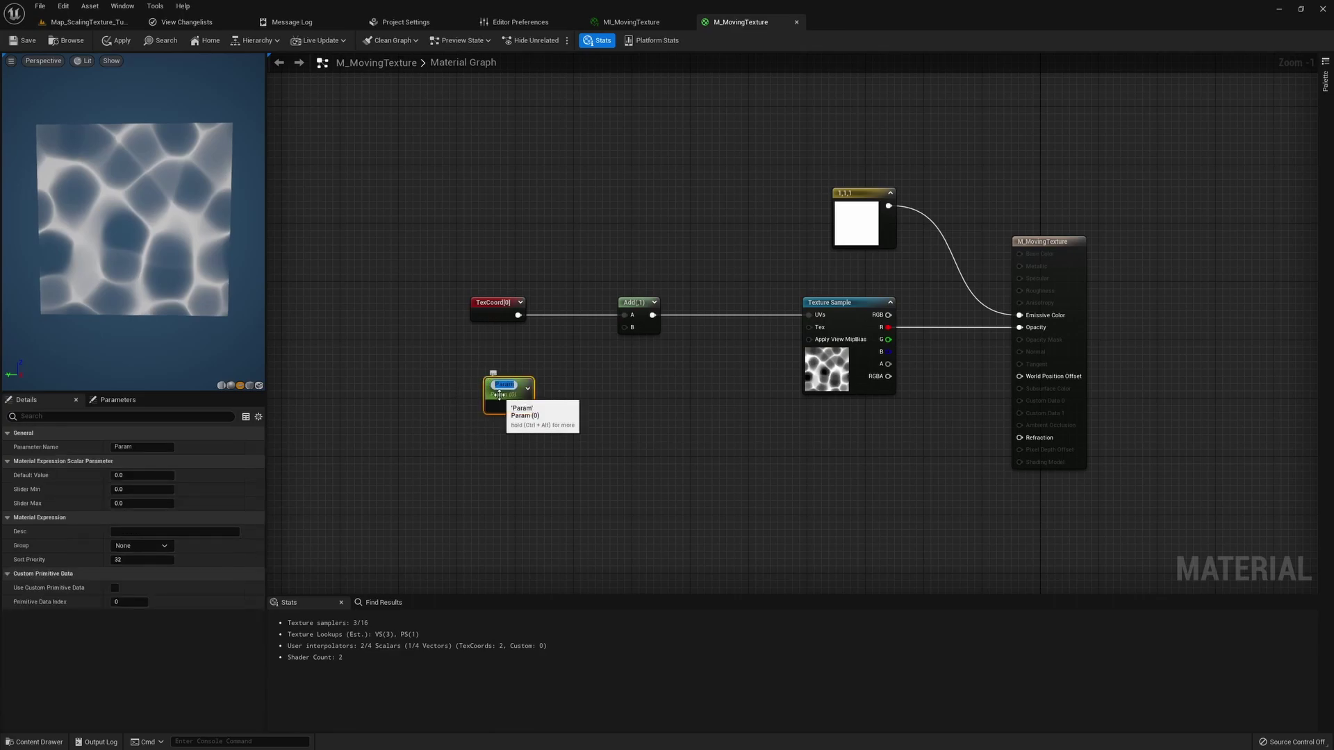
{"action": "type", "text": "Offset X"}
{"action": "key", "text": "Return"}
{"action": "left_click", "coordinate": [484, 447]}
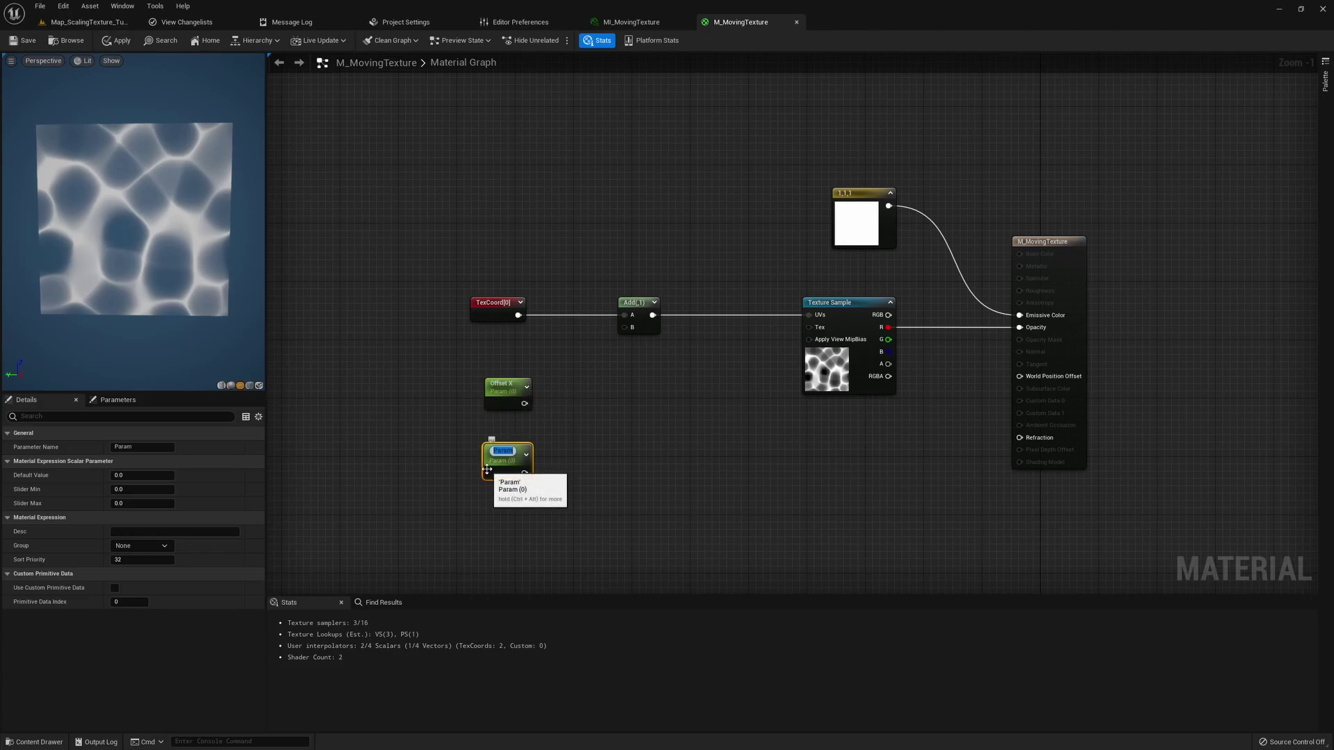
{"action": "type", "text": "Offset Y"}
{"action": "key", "text": "Return"}
Set the slider range of both Offset X and Offset Y to a minimum of -1 and a maximum of 1
{"action": "left_click", "coordinate": [517, 403]}
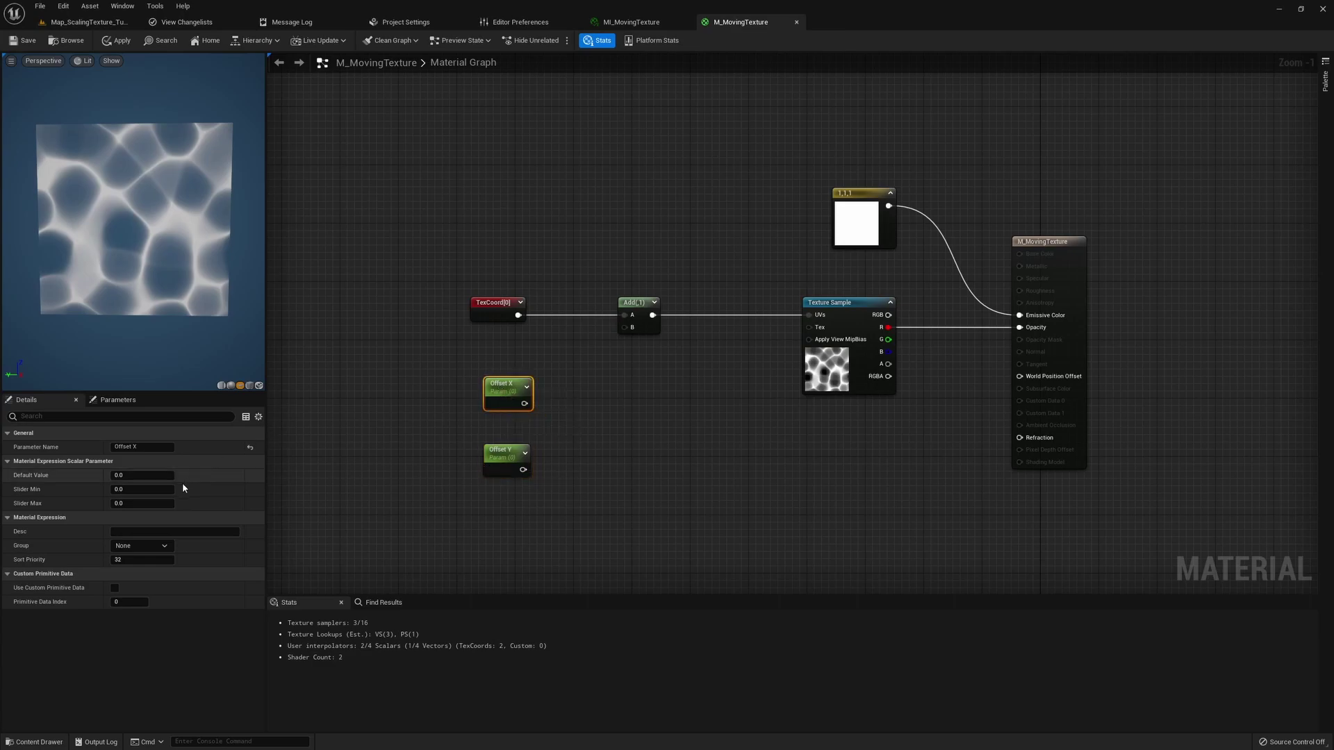
{"action": "left_click", "coordinate": [153, 490]}
{"action": "type", "text": "-1"}
{"action": "key", "text": "Tab"}
{"action": "type", "text": "-1"}
{"action": "key", "text": "Return"}
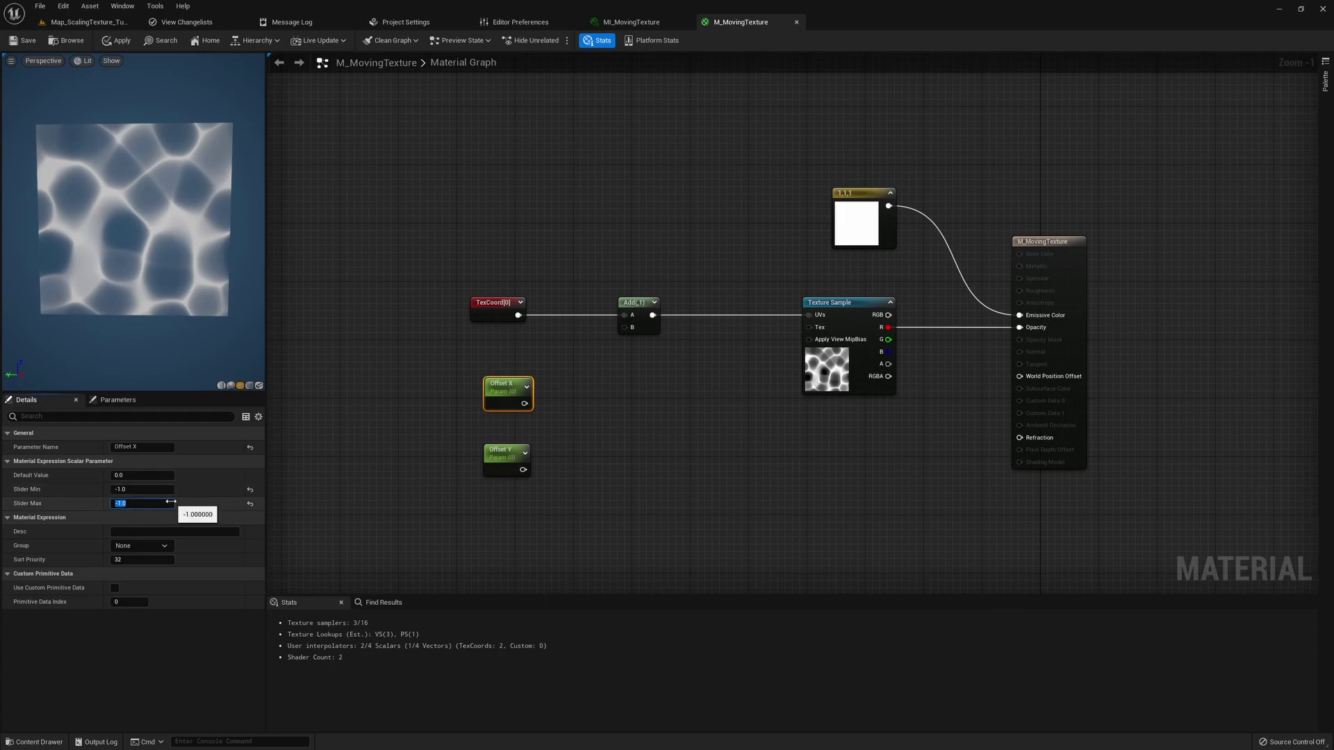
{"action": "type", "text": "1"}
{"action": "key", "text": "Return"}
{"action": "left_click", "coordinate": [506, 459]}
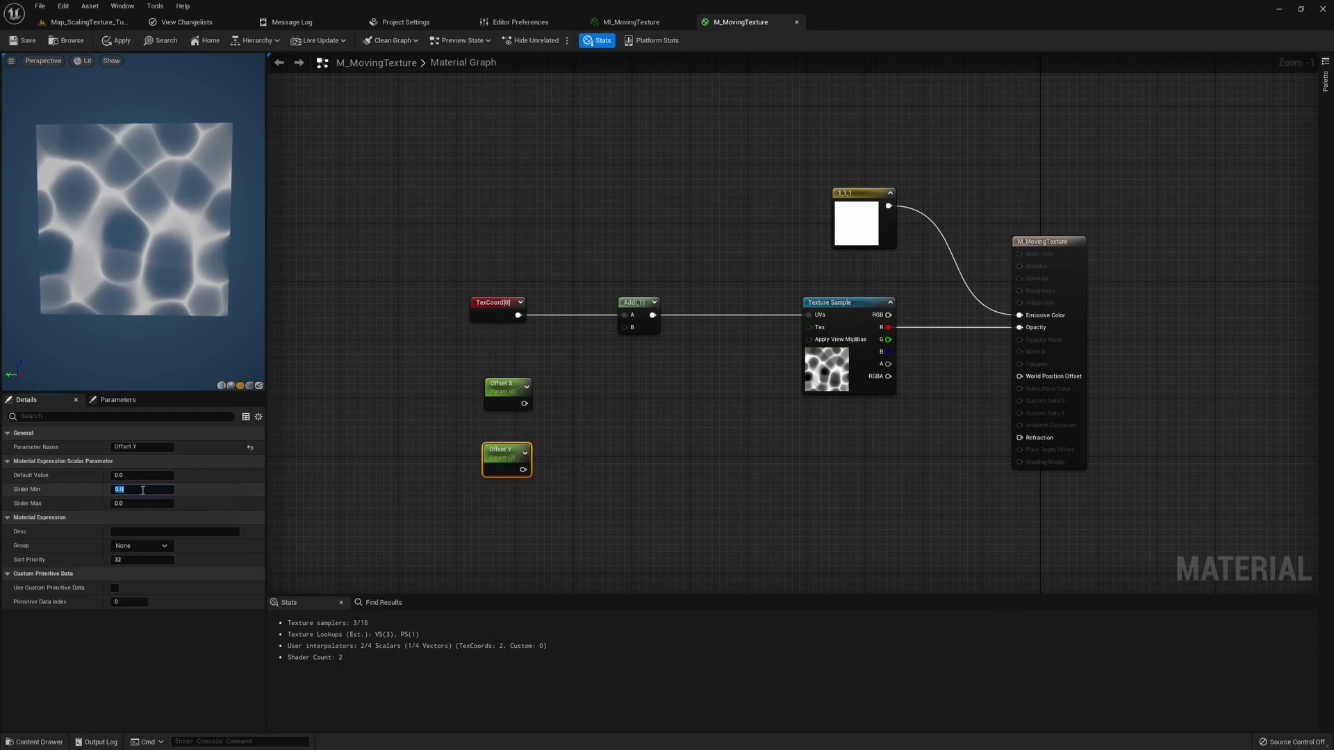
{"action": "left_click", "coordinate": [282, 471]}
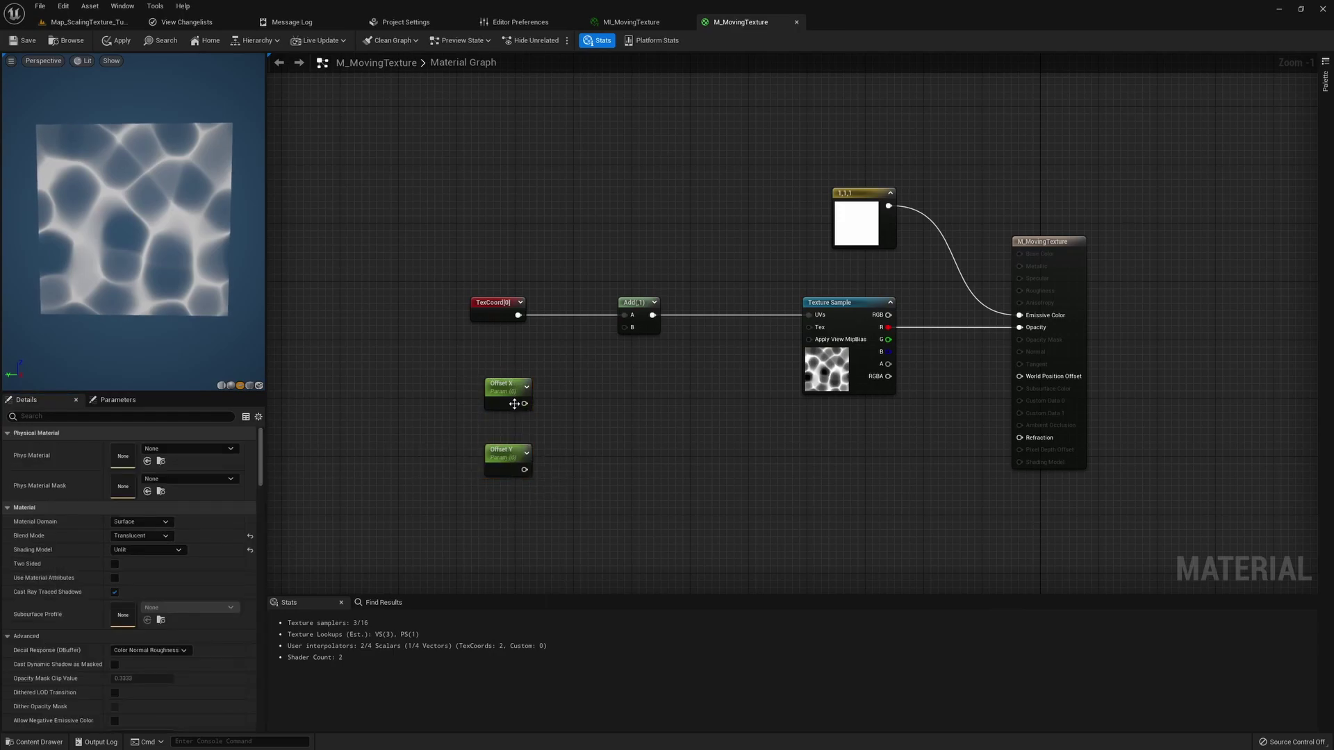
Feed the Offset X parameter into a new AppendVector node
{"action": "left_click_drag", "start_coordinate": [524, 403], "coordinate": [566, 410]}
{"action": "type", "text": "appe"}
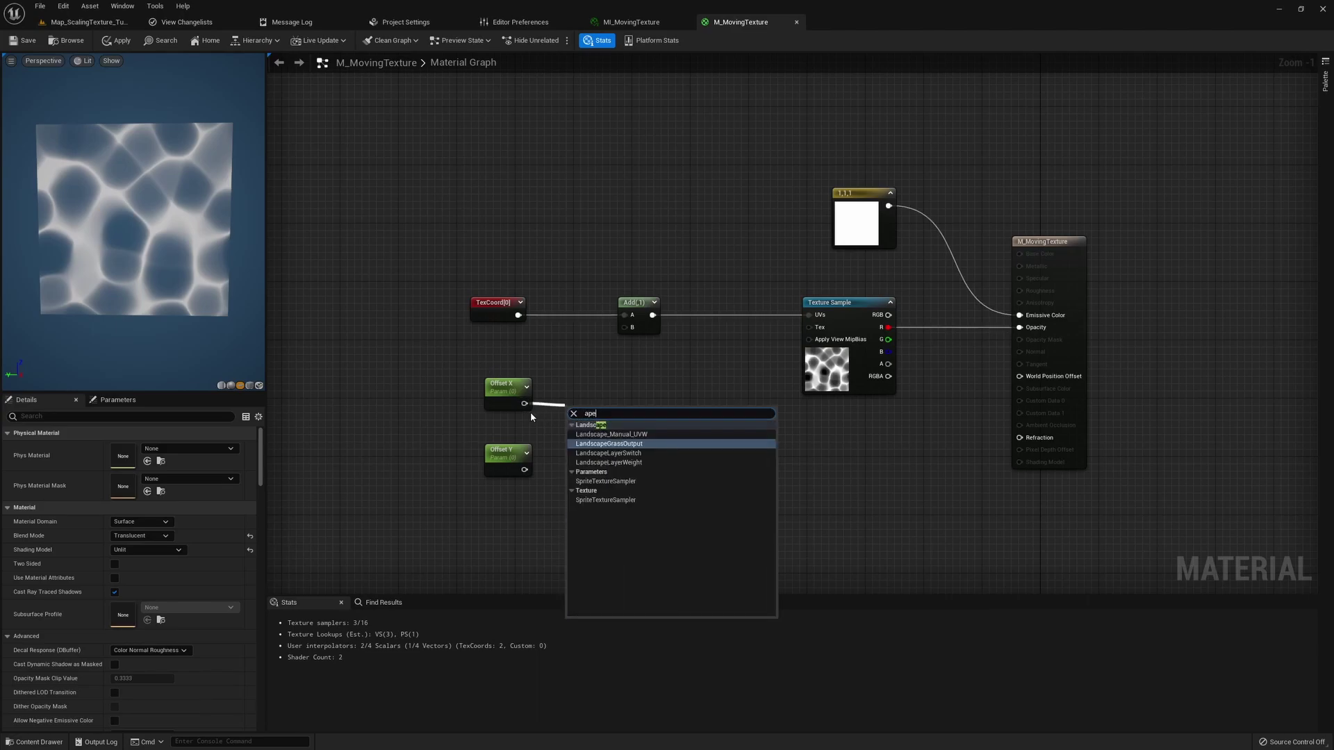
{"action": "type", "text": "nd"}
{"action": "key", "text": "BackSpace"}
{"action": "key", "text": "BackSpace"}
{"action": "key", "text": "BackSpace"}
{"action": "type", "text": "pend"}
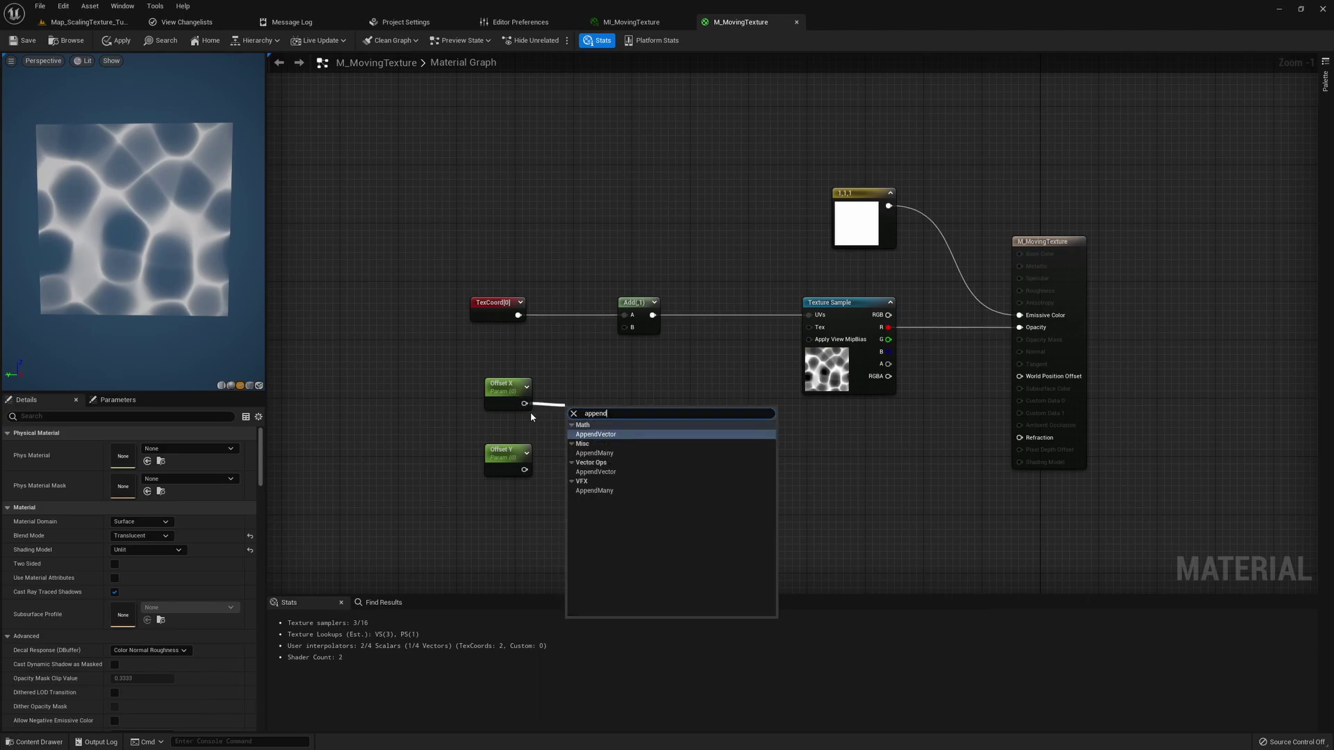
{"action": "key", "text": "Return"}
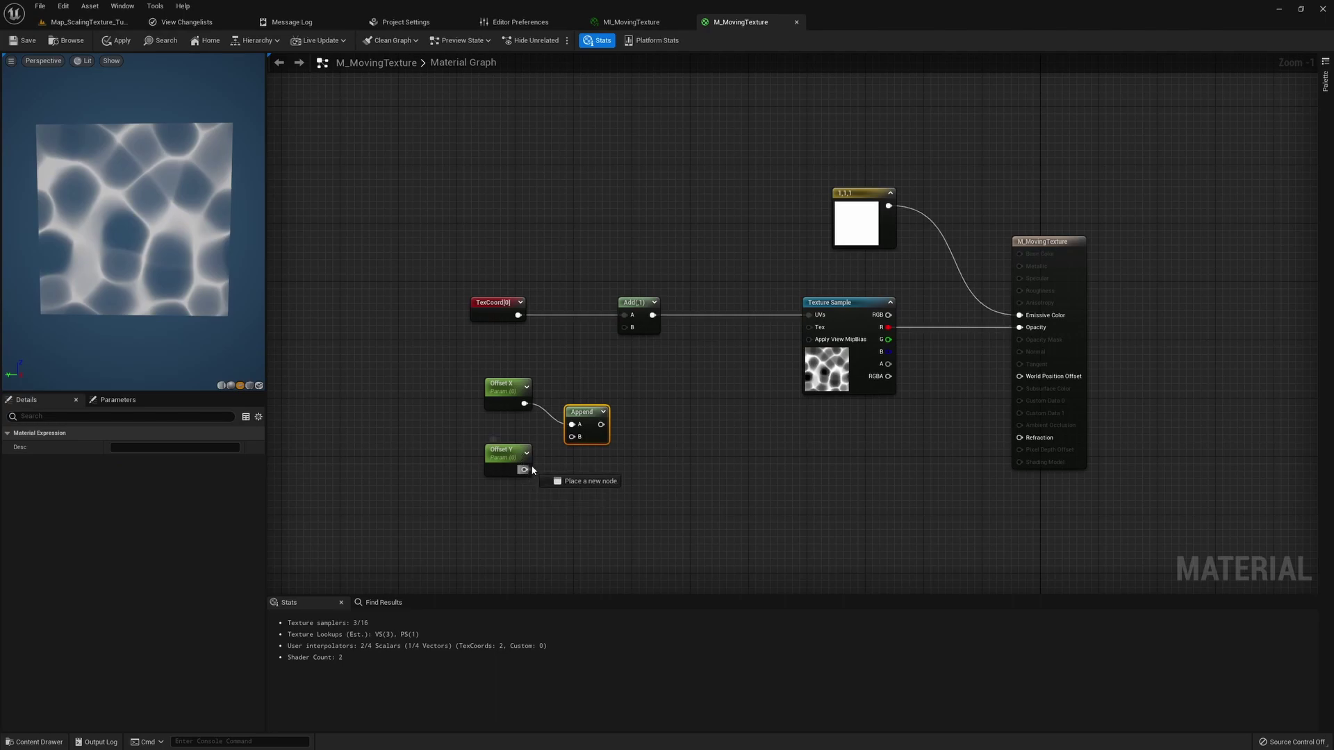
Connect Offset Y to the Append node's B input and Append to the Add node's B input, keeping the connections straight
{"action": "left_click_drag", "start_coordinate": [539, 464], "coordinate": [626, 328]}
{"action": "left_click", "coordinate": [654, 416]}
{"action": "left_click_drag", "start_coordinate": [464, 396], "coordinate": [631, 415]}
{"action": "key", "text": "q"}
{"action": "left_click", "coordinate": [658, 427]}
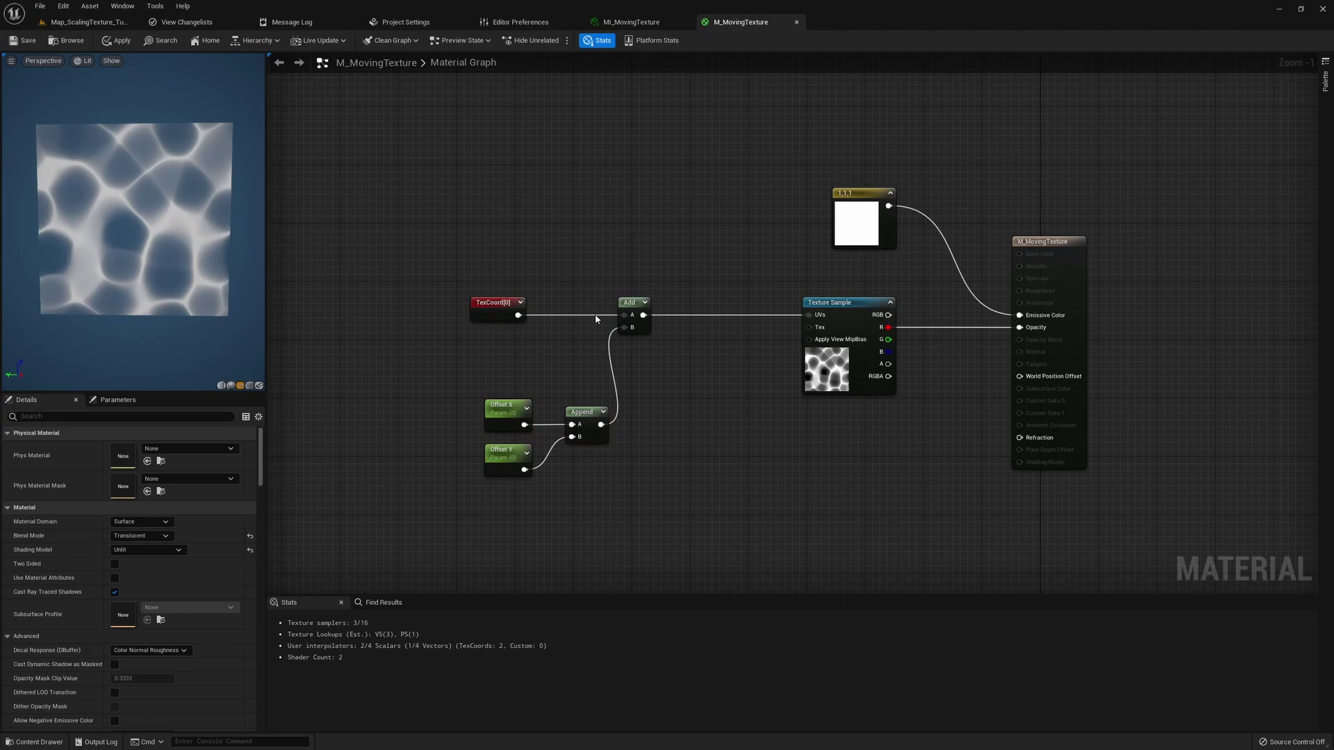
Apply the material changes and locate M_MovingTexture in the project content
{"action": "left_click", "coordinate": [109, 42]}
{"action": "left_click", "coordinate": [67, 40]}
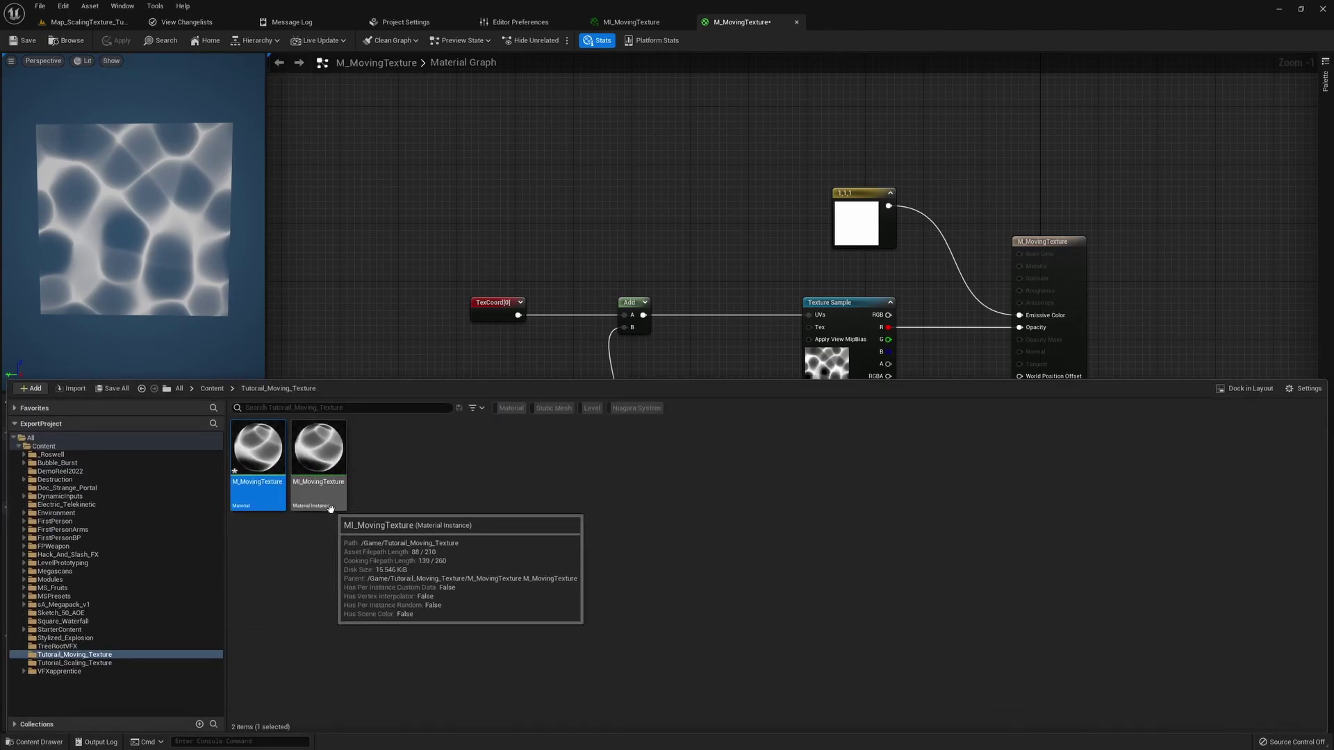
{"action": "right_click", "coordinate": [259, 459]}
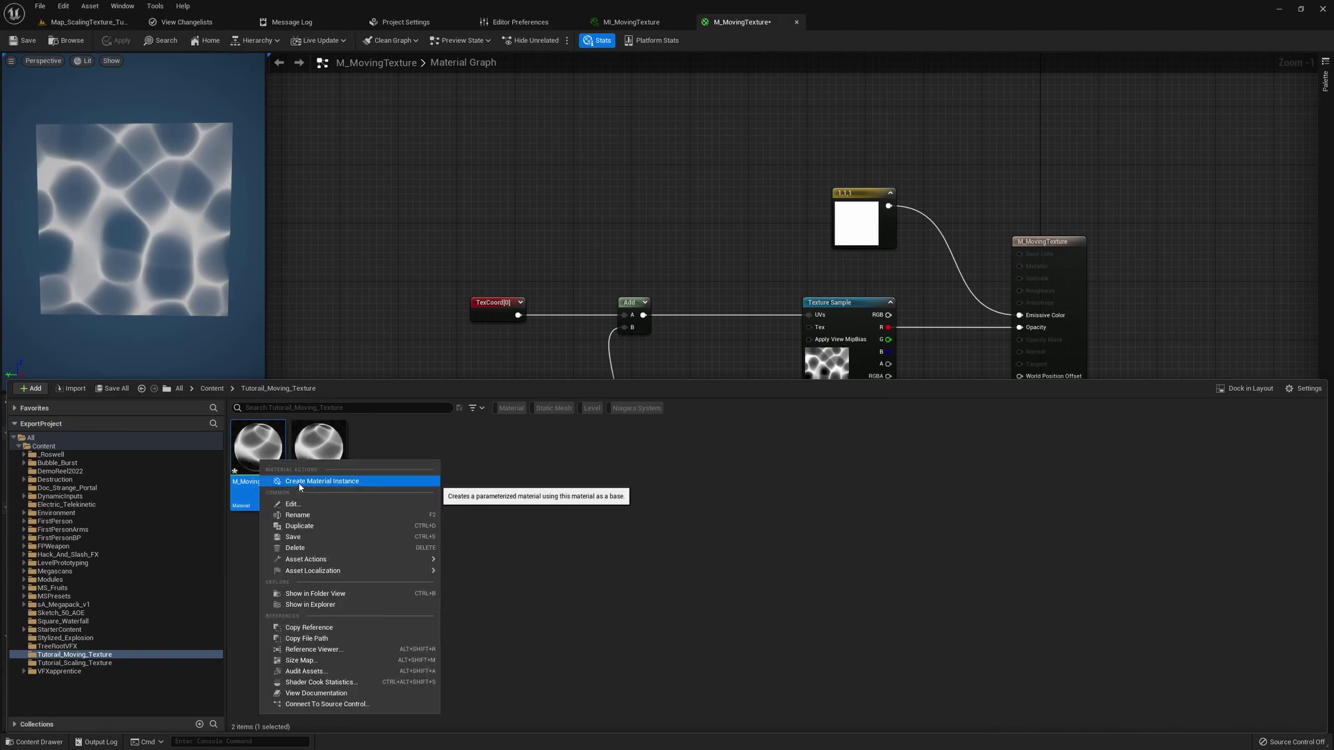
{"action": "left_click", "coordinate": [619, 499]}
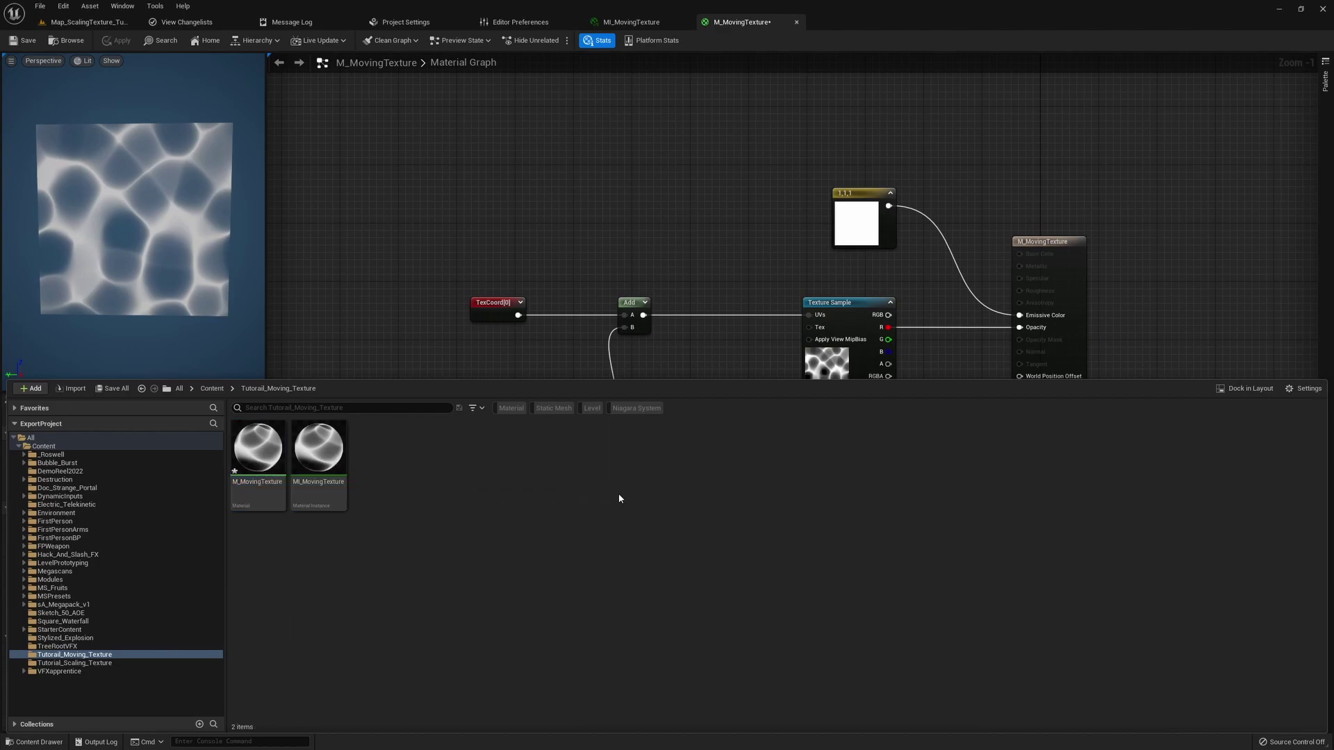
Open the MI_MovingTexture instance and enable its Offset X and Offset Y parameters
{"action": "left_click", "coordinate": [630, 22]}
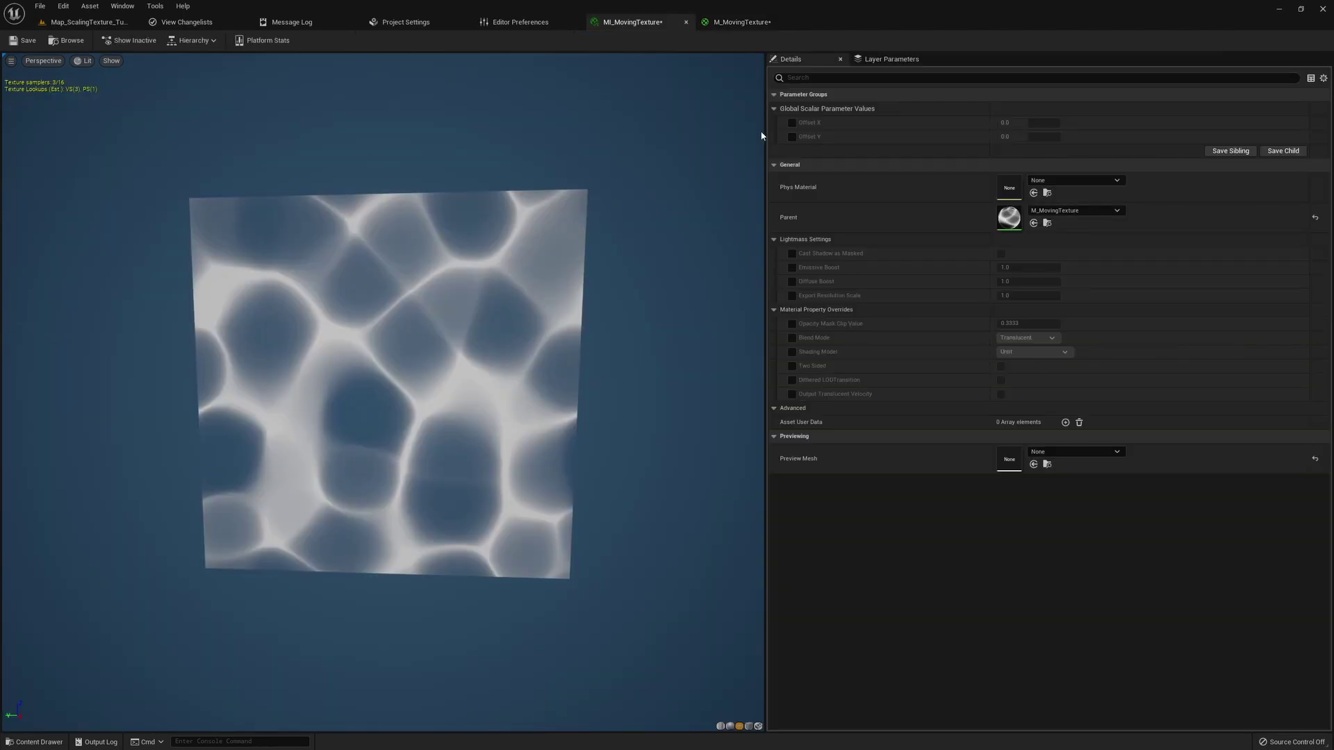
{"action": "left_click", "coordinate": [792, 122]}
{"action": "left_click", "coordinate": [792, 136]}
Shift the texture in the preview by varying Offset X across its range and setting Offset Y to 0.424
{"action": "mouse_move", "coordinate": [1027, 123]}
{"action": "left_mouse_down"}
{"action": "mouse_move", "coordinate": [1056, 123]}
{"action": "mouse_move", "coordinate": [1003, 123]}
{"action": "mouse_move", "coordinate": [1070, 122]}
{"action": "mouse_move", "coordinate": [969, 137]}
{"action": "mouse_move", "coordinate": [1027, 137]}
{"action": "mouse_move", "coordinate": [1037, 122]}
{"action": "left_mouse_up"}
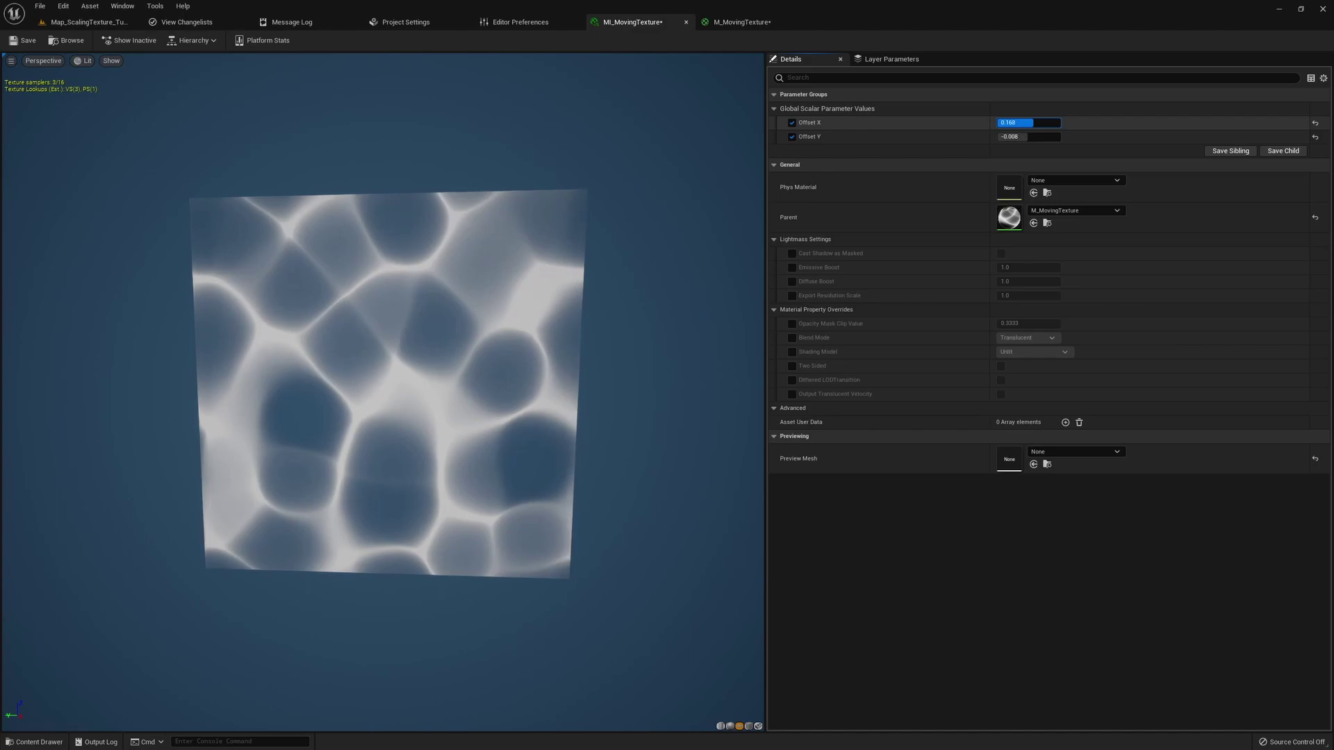
{"action": "mouse_move", "coordinate": [1036, 122]}
{"action": "left_mouse_down"}
{"action": "mouse_move", "coordinate": [1060, 122]}
{"action": "mouse_move", "coordinate": [1036, 136]}
{"action": "mouse_move", "coordinate": [1054, 137]}
{"action": "mouse_move", "coordinate": [1026, 137]}
{"action": "left_mouse_up"}
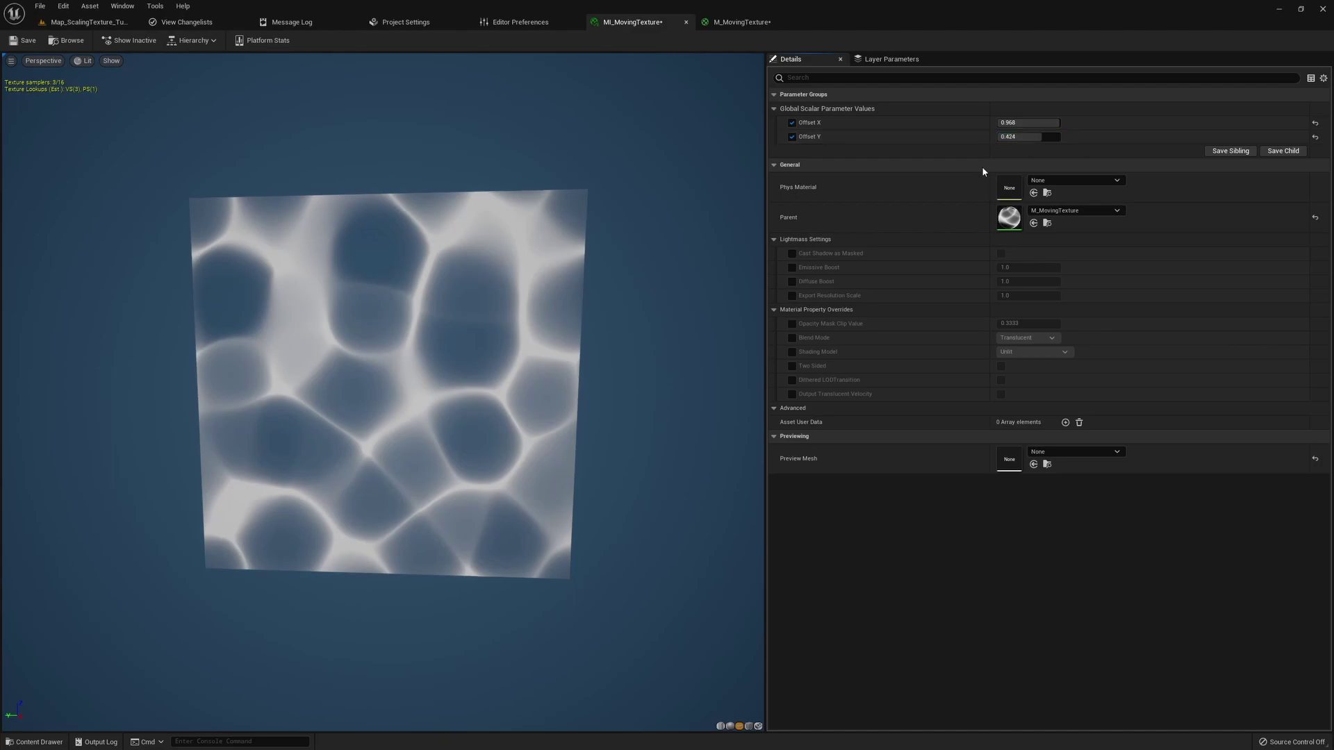
{"action": "left_click_drag", "start_coordinate": [1045, 122], "coordinate": [1034, 123]}
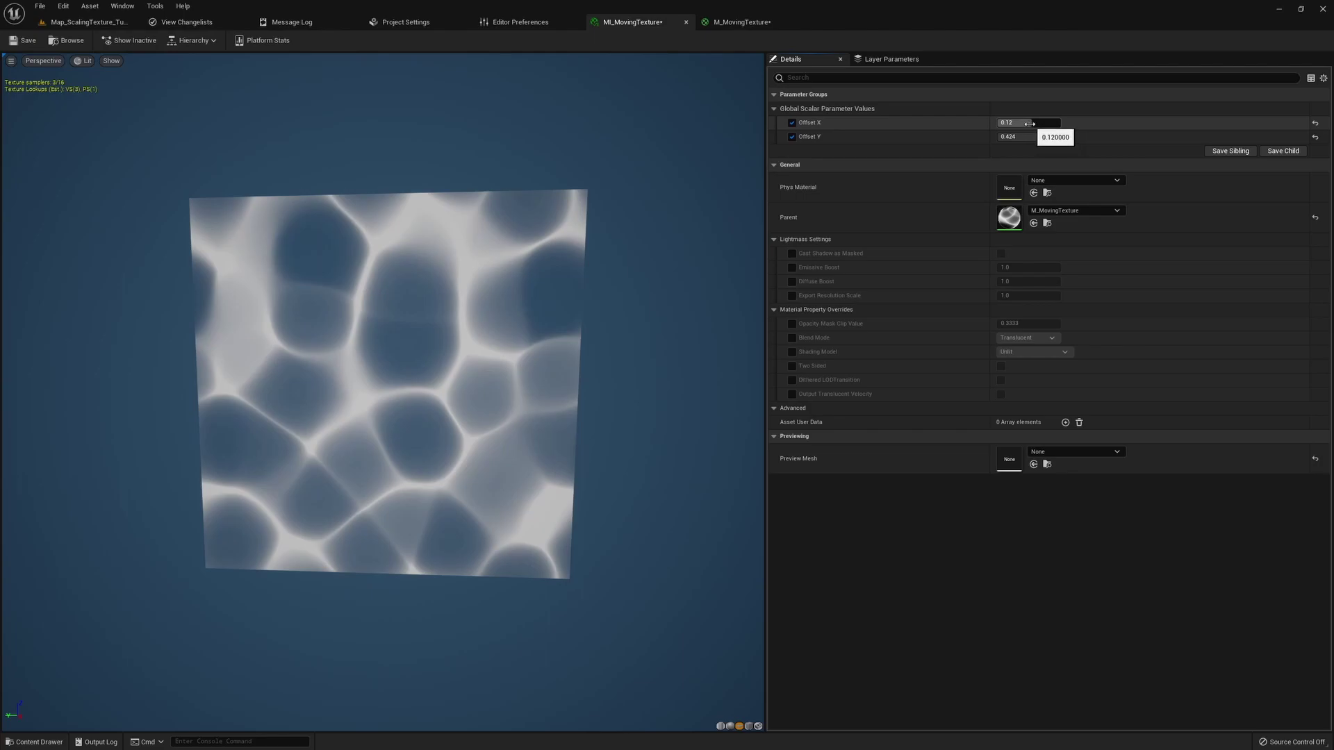
{"action": "mouse_move", "coordinate": [1031, 123]}
{"action": "left_mouse_down"}
{"action": "mouse_move", "coordinate": [1047, 123]}
{"action": "mouse_move", "coordinate": [1018, 129]}
{"action": "left_mouse_up"}
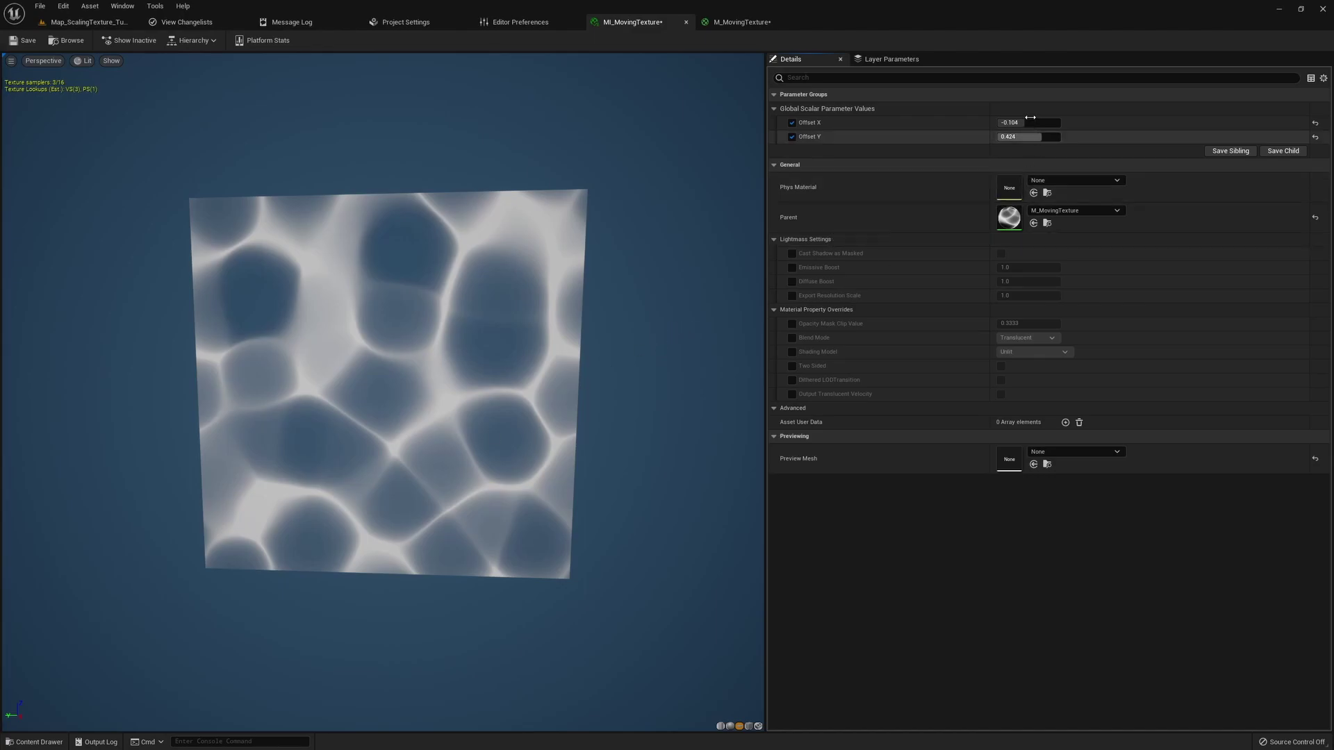
{"action": "left_click_drag", "start_coordinate": [1029, 122], "coordinate": [1057, 122]}
Return to the M_MovingTexture graph and add a Time node before the Offset X parameter
{"action": "left_click", "coordinate": [728, 23]}
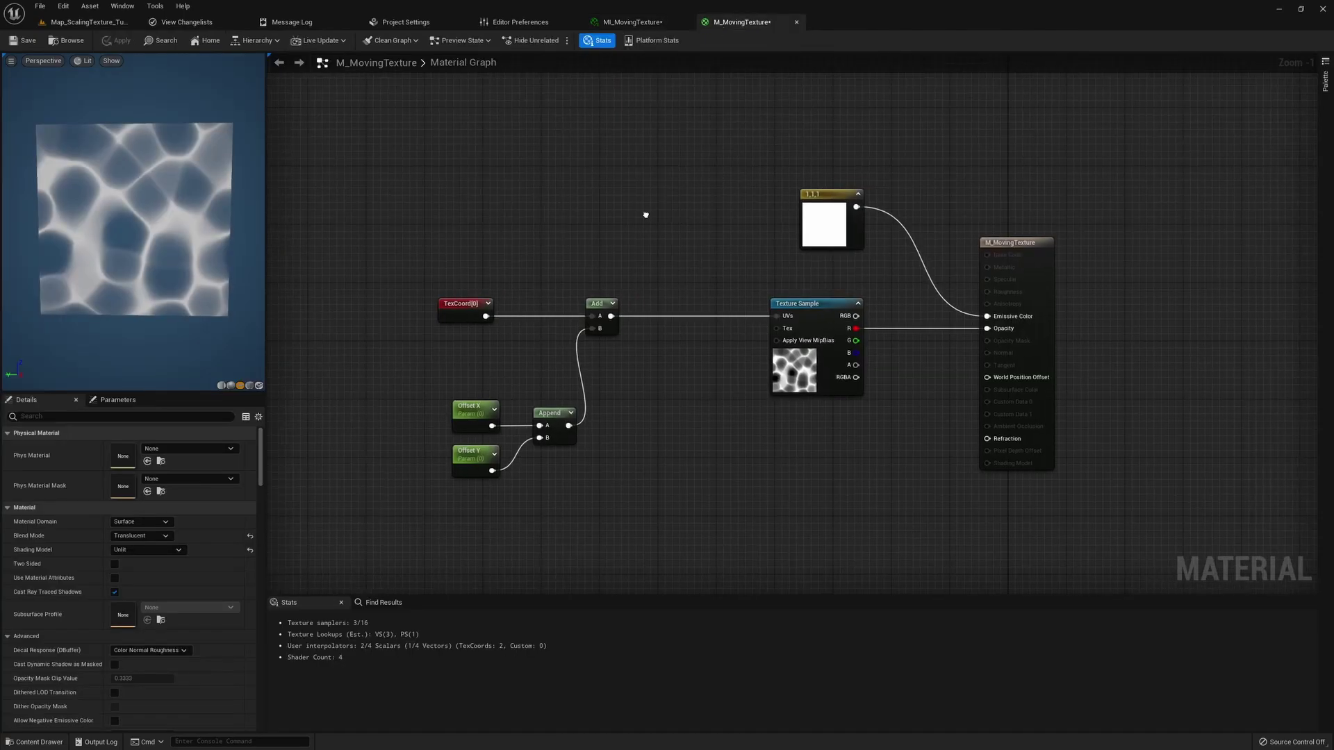
{"action": "right_click_drag", "start_coordinate": [631, 215], "coordinate": [652, 192]}
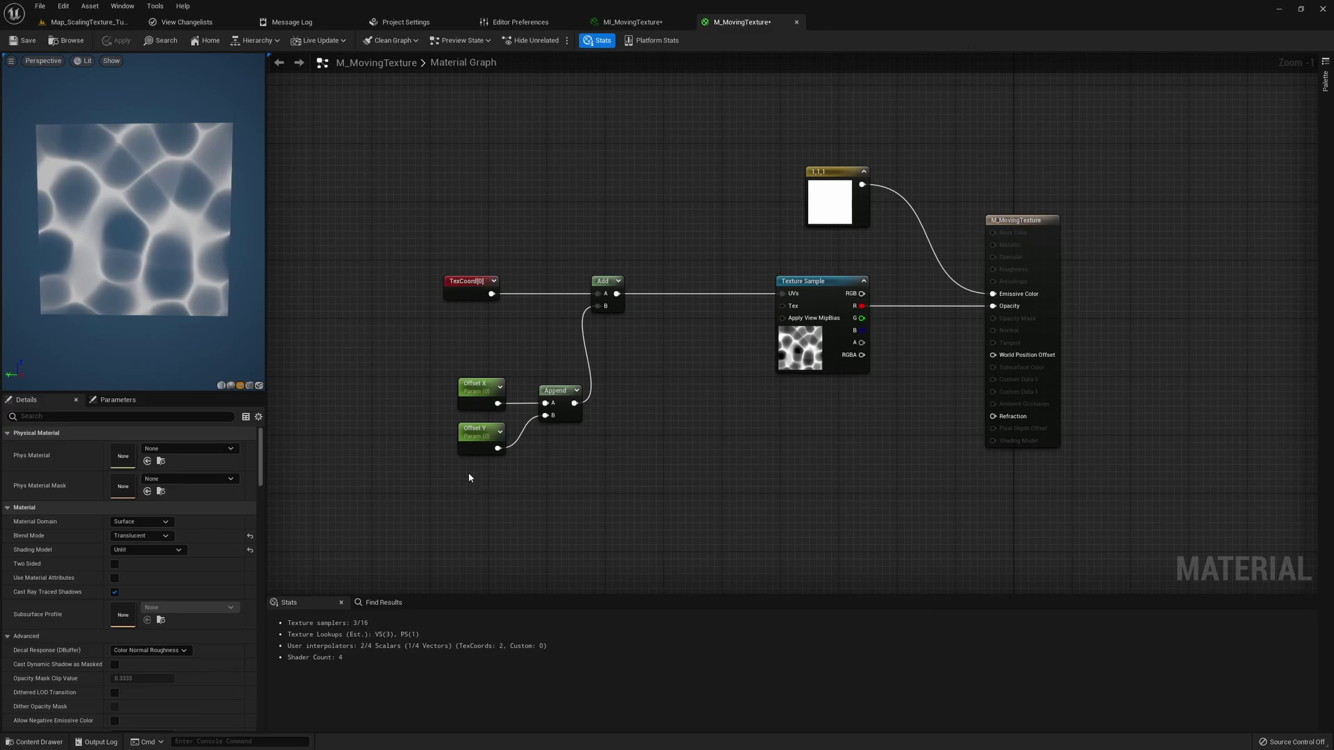
{"action": "right_click", "coordinate": [355, 376]}
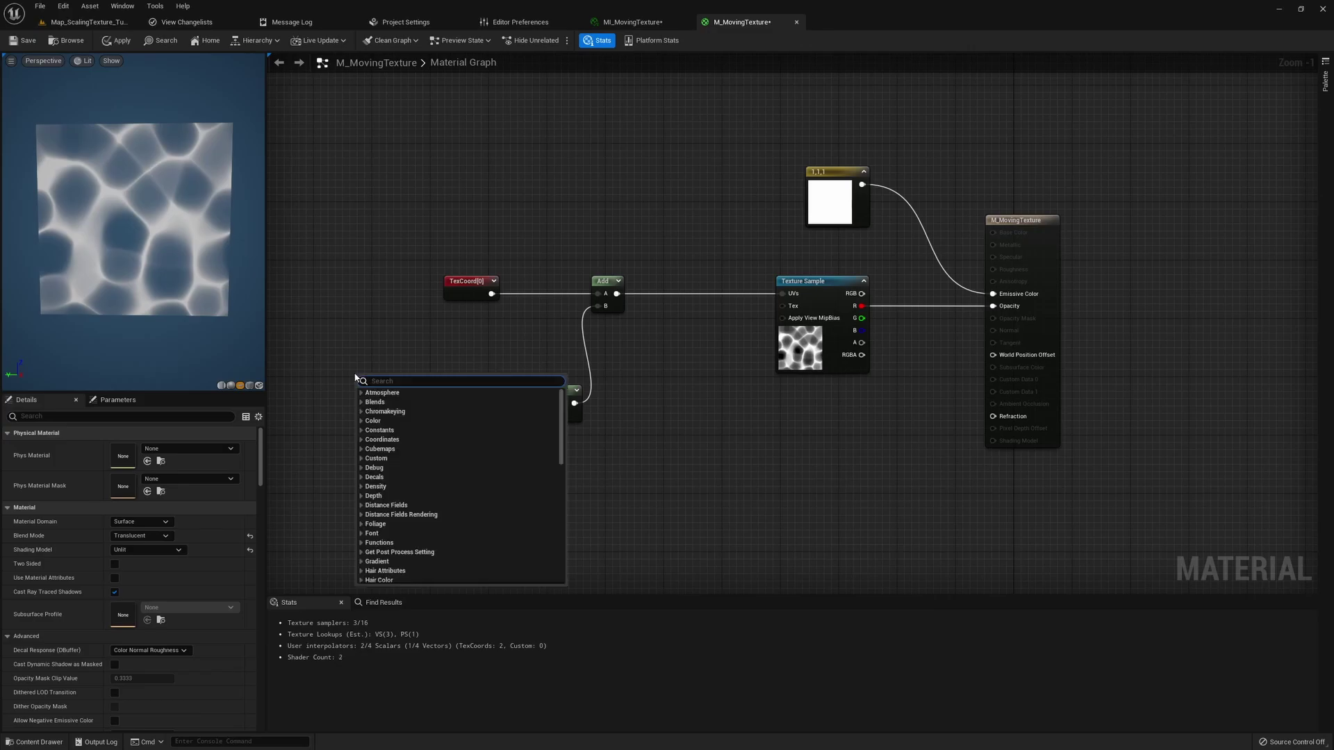
{"action": "type", "text": "time"}
{"action": "key", "text": "Return"}
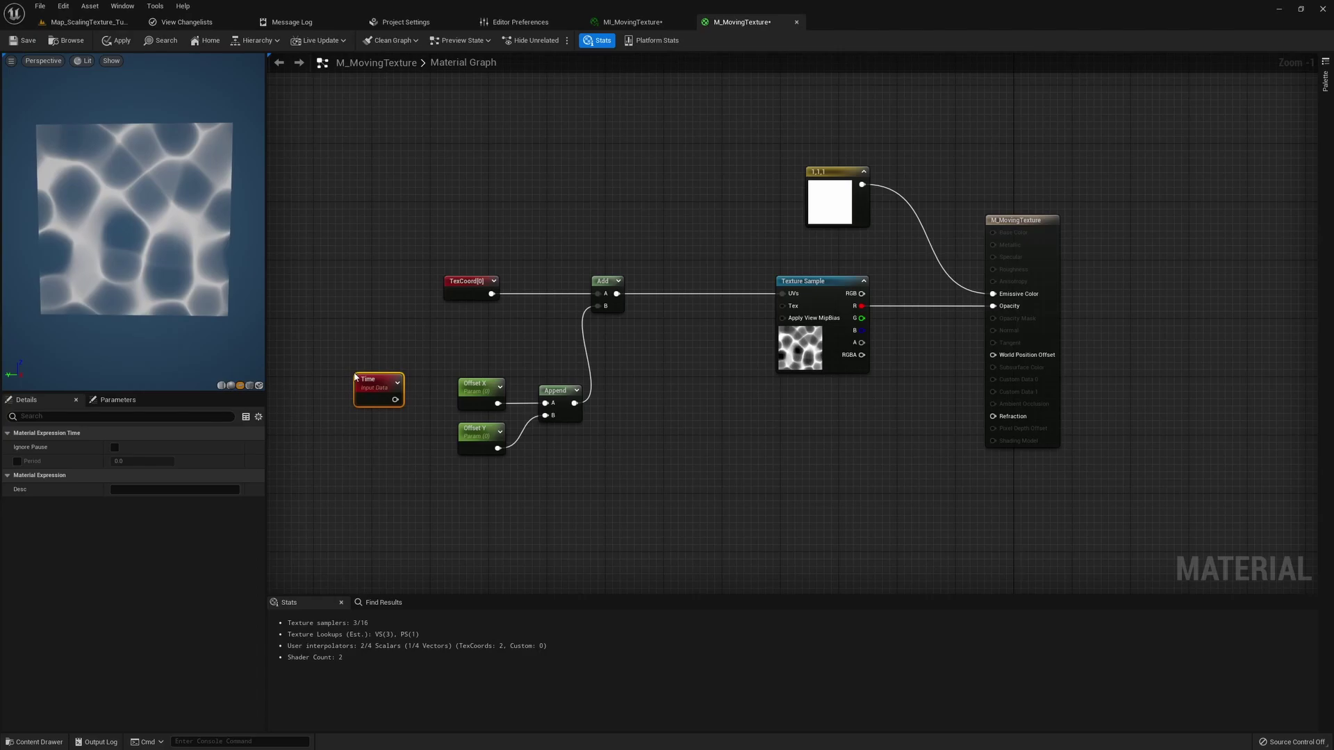
Connect the Time node to the Append node's A input in place of Offset X
{"action": "left_click_drag", "start_coordinate": [394, 400], "coordinate": [396, 402]}
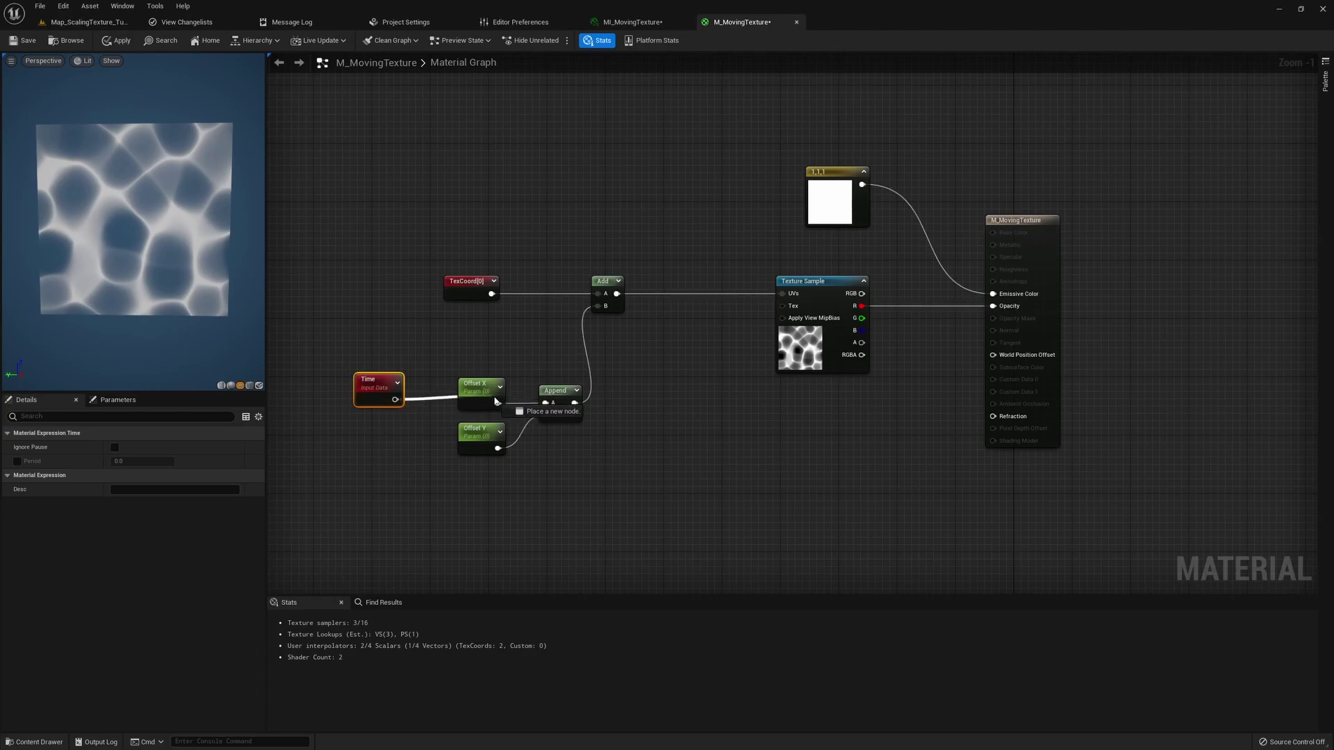
{"action": "left_click_drag", "start_coordinate": [553, 410], "coordinate": [553, 409]}
{"action": "left_click", "coordinate": [428, 348]}
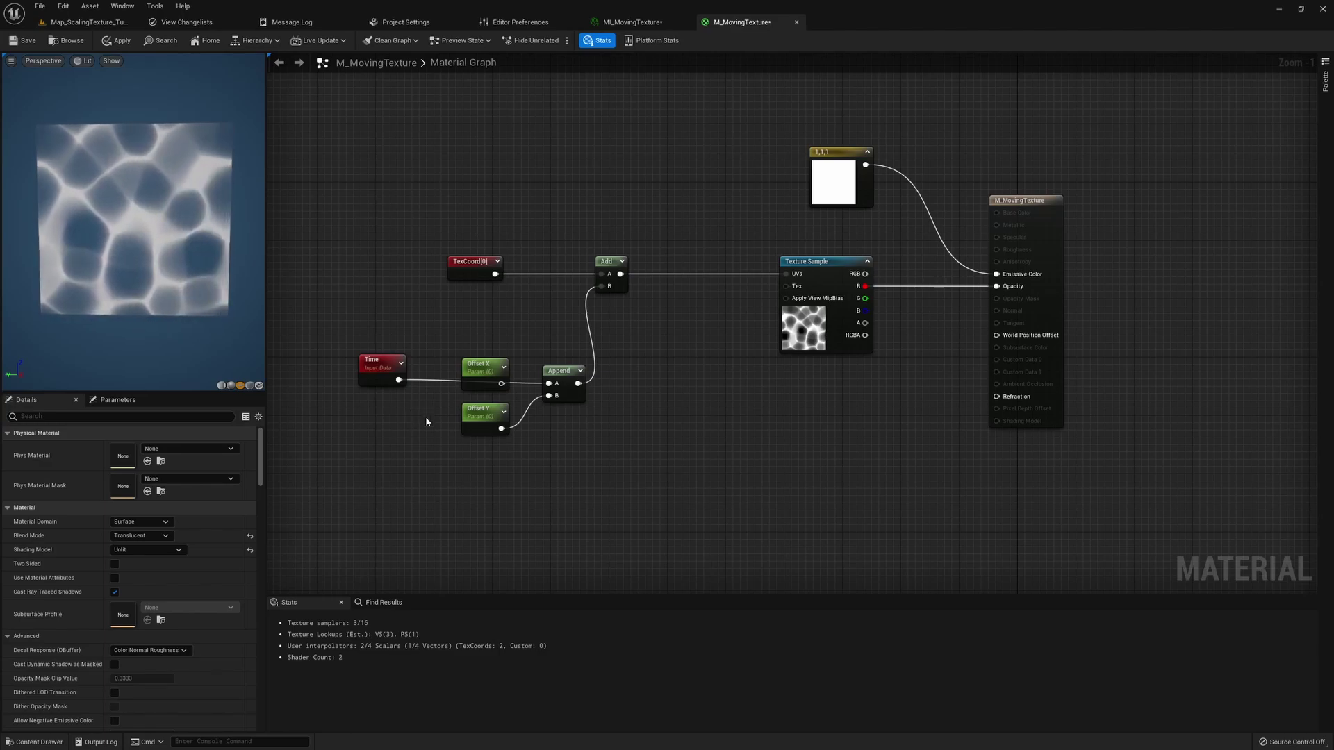
Move Offset X below the Time node and feed Time into a new Multiply node
{"action": "right_click_drag", "start_coordinate": [426, 415], "coordinate": [450, 374]}
{"action": "left_click_drag", "start_coordinate": [424, 340], "coordinate": [393, 382]}
{"action": "type", "text": "multiply"}
{"action": "key", "text": "Return"}
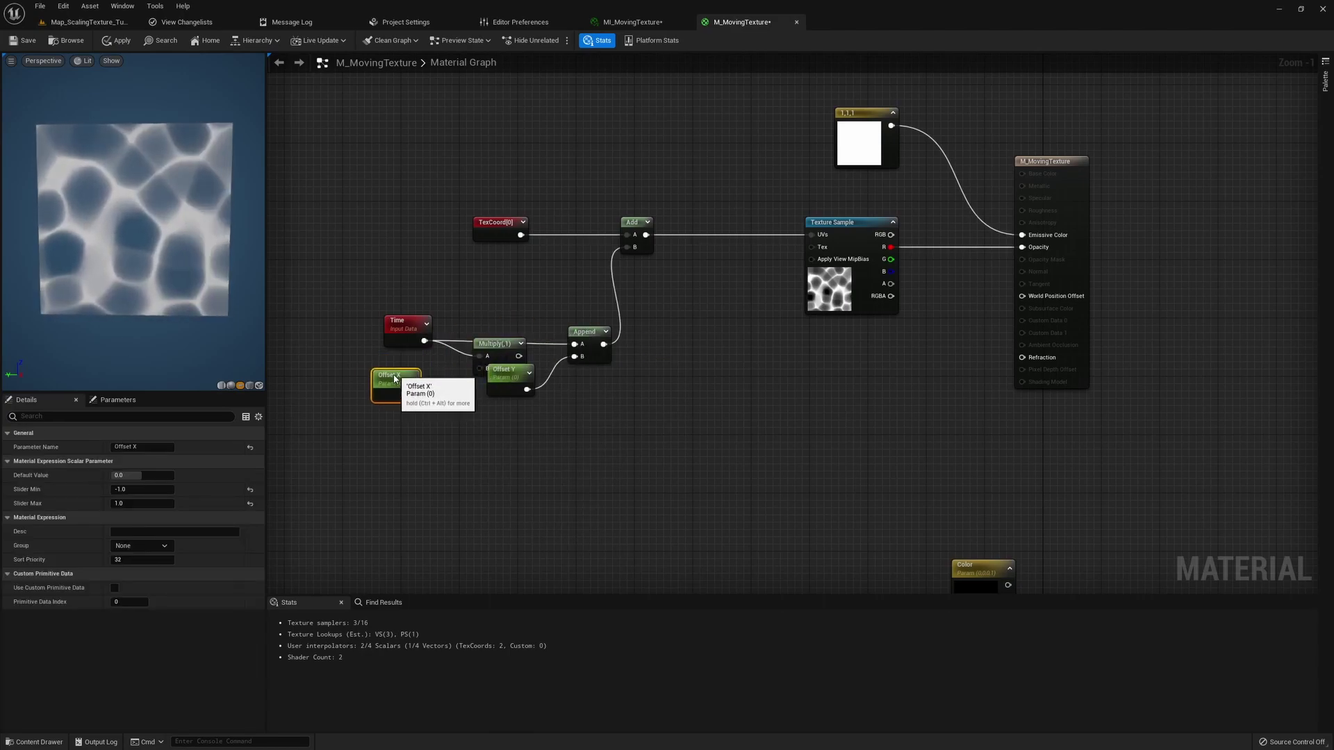
Rename the Offset X parameter to Speed X and connect it to the Multiply node's B input
{"action": "left_click", "coordinate": [150, 448]}
{"action": "type", "text": "Speed X"}
{"action": "key", "text": "Return"}
{"action": "left_click_drag", "start_coordinate": [413, 403], "coordinate": [410, 450]}
Duplicate the Multiply node and feed Time and the Offset Y parameter into the copy
{"action": "left_click_drag", "start_coordinate": [425, 340], "coordinate": [476, 414]}
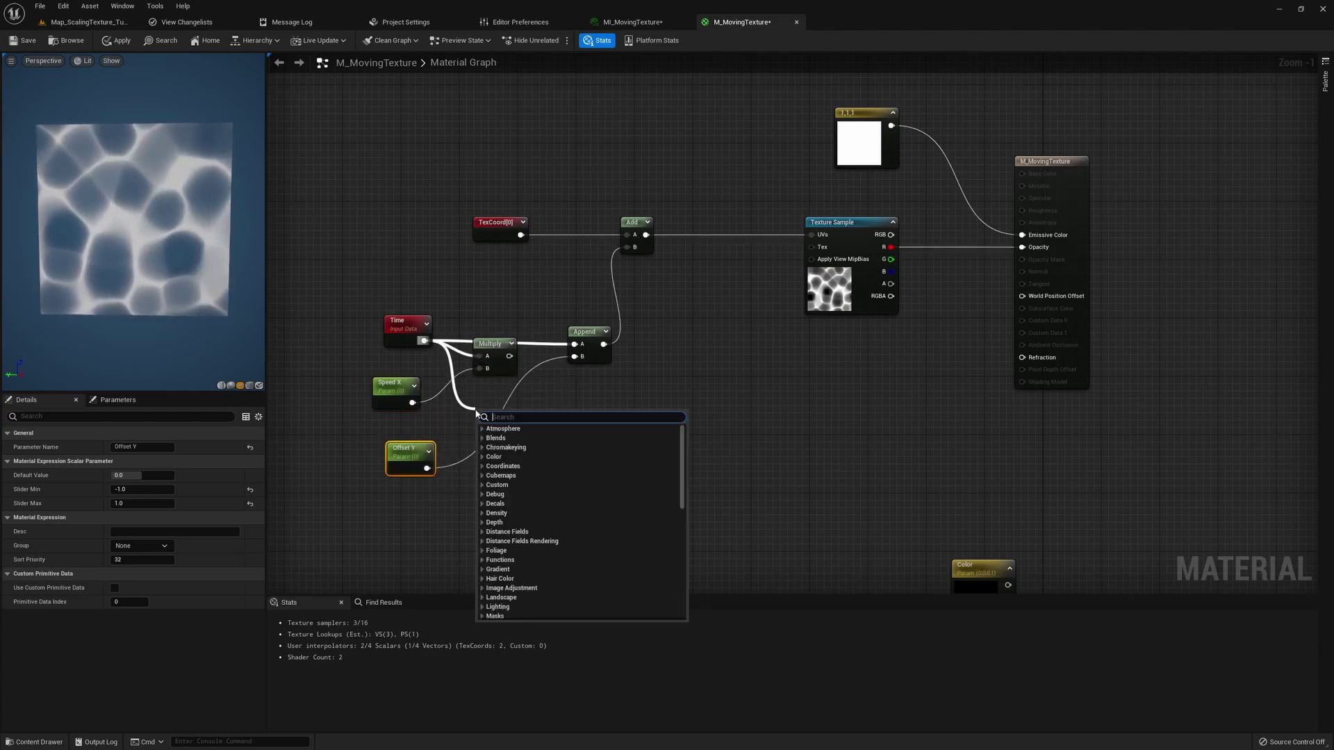
{"action": "left_click", "coordinate": [488, 346]}
{"action": "key", "text": "ctrl+c"}
{"action": "key", "text": "ctrl+v"}
{"action": "left_click_drag", "start_coordinate": [424, 341], "coordinate": [427, 468]}
Rename the Offset Y parameter to Speed Y
{"action": "left_click", "coordinate": [414, 463]}
{"action": "left_click", "coordinate": [118, 448]}
{"action": "type", "text": "Speed Y"}
{"action": "key", "text": "Return"}
Connect the two Multiply outputs to the Append node's A and B inputs and apply the material
{"action": "left_click_drag", "start_coordinate": [509, 356], "coordinate": [575, 344]}
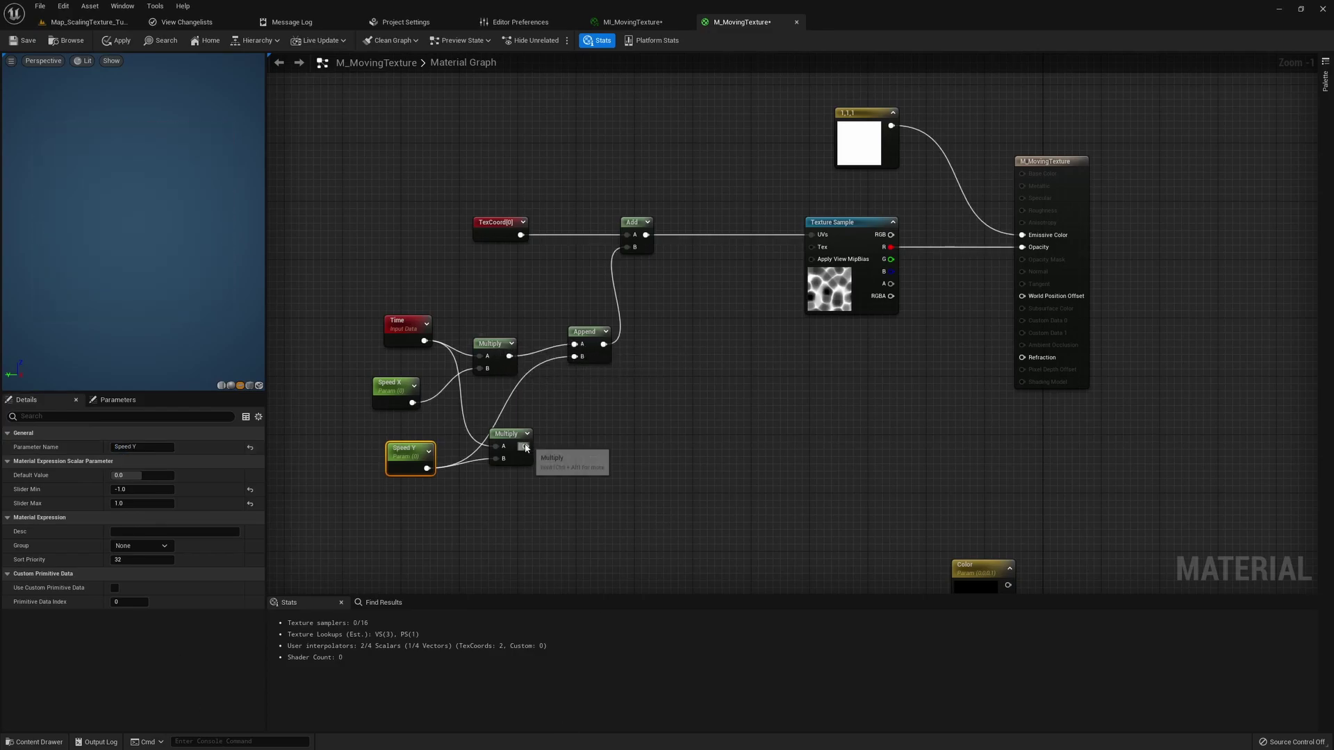
{"action": "left_click_drag", "start_coordinate": [526, 448], "coordinate": [526, 448]}
{"action": "left_click", "coordinate": [616, 407]}
{"action": "left_click", "coordinate": [116, 41]}
Switch to the MI_MovingTexture instance and set Speed X and Speed Y to 0
{"action": "left_click", "coordinate": [632, 22]}
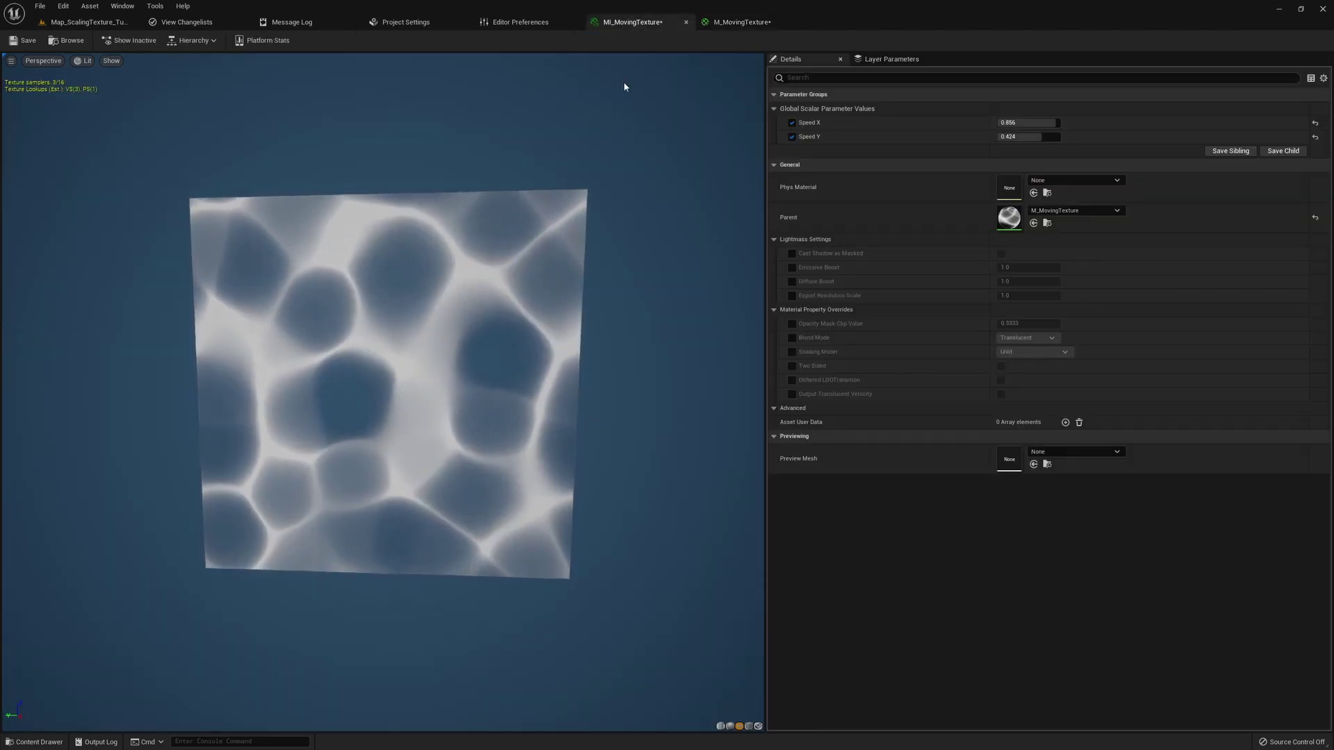
{"action": "left_click", "coordinate": [1020, 123]}
{"action": "type", "text": "0"}
{"action": "key", "text": "Tab"}
{"action": "type", "text": "0"}
{"action": "key", "text": "Return"}
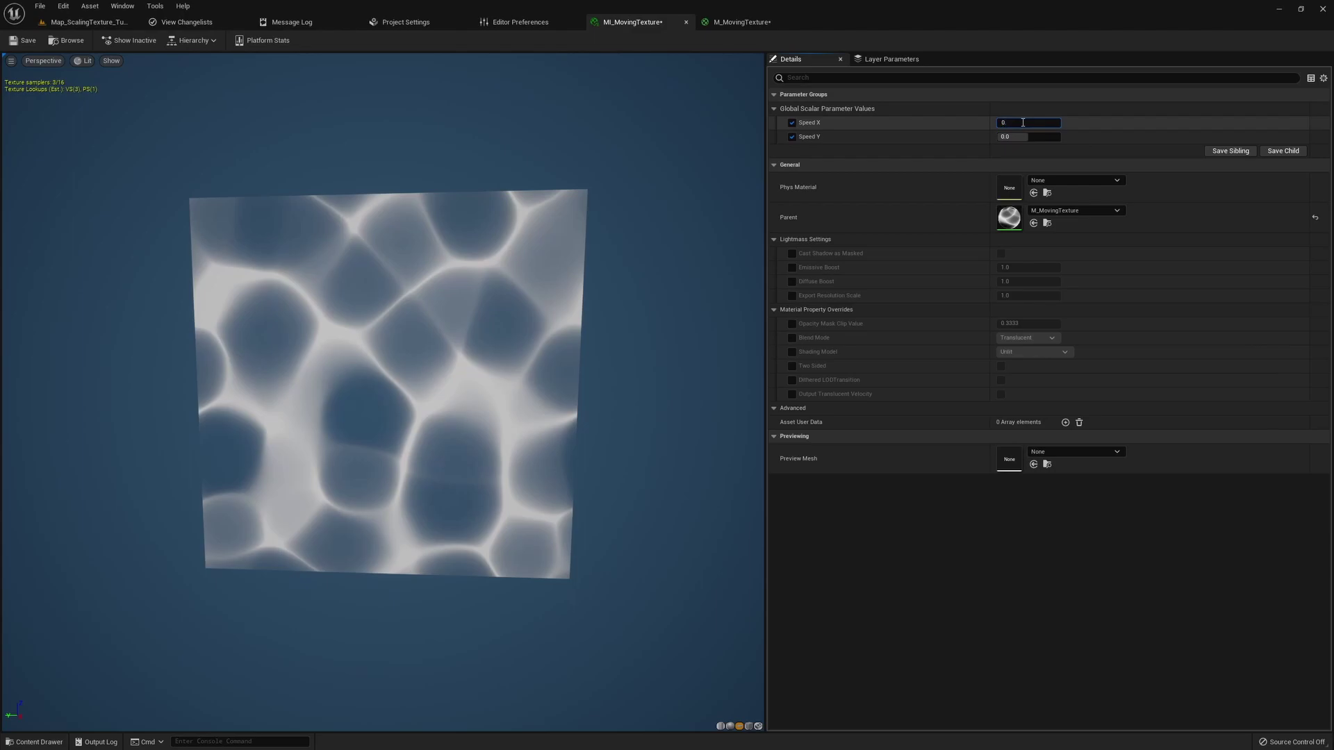
Try Speed X values of 1 and -2 in the material instance
{"action": "type", "text": "1"}
{"action": "key", "text": "Return"}
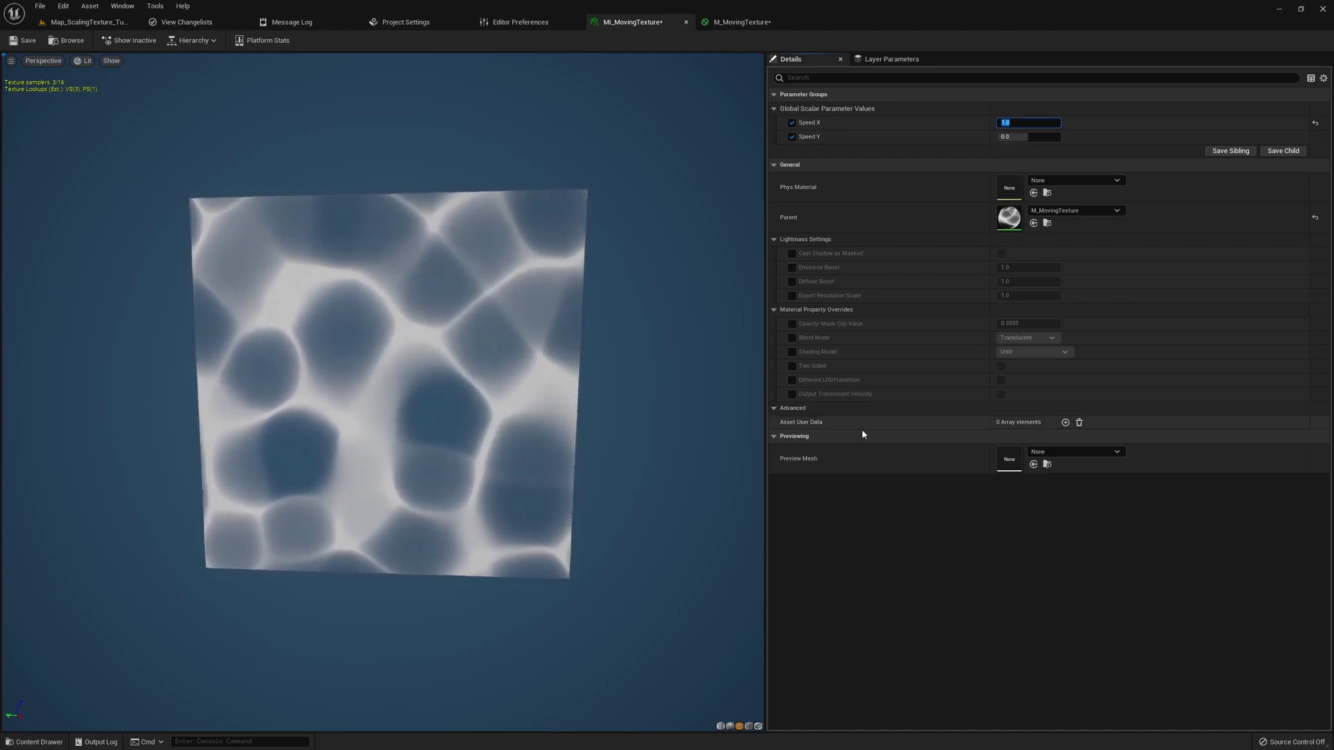
{"action": "type", "text": "2"}
{"action": "key", "text": "Return"}
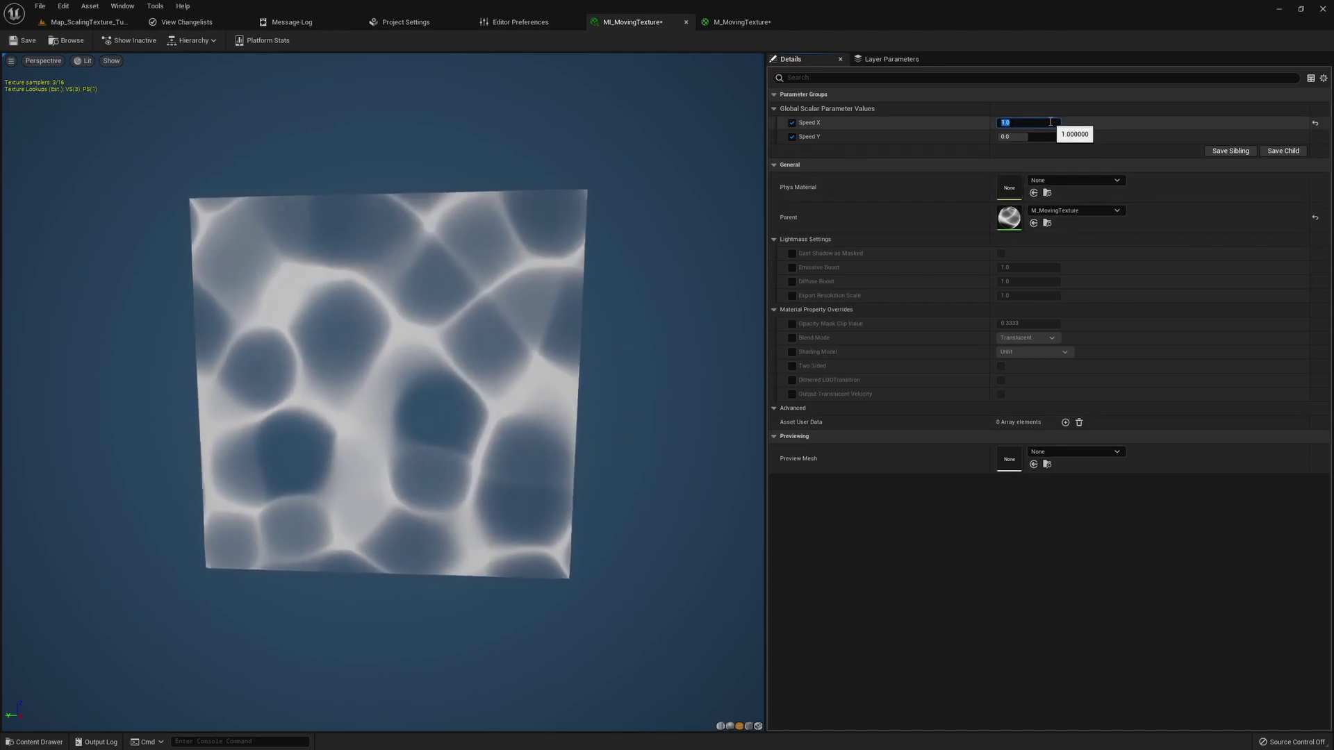
{"action": "type", "text": "-2"}
{"action": "key", "text": "Return"}
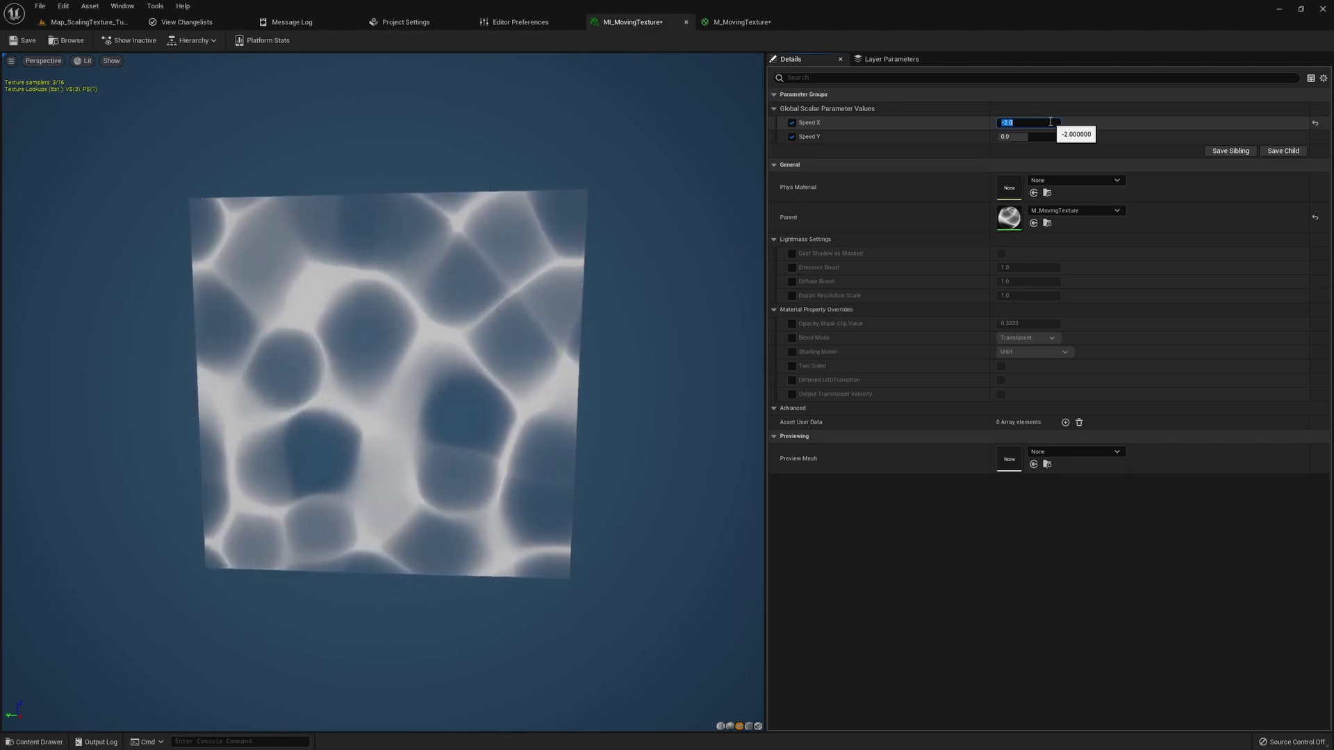
Try Speed Y values of -1 and -2 in the material instance
{"action": "left_click", "coordinate": [1040, 136]}
{"action": "type", "text": "-1"}
{"action": "key", "text": "Return"}
{"action": "type", "text": "-2"}
{"action": "key", "text": "Return"}
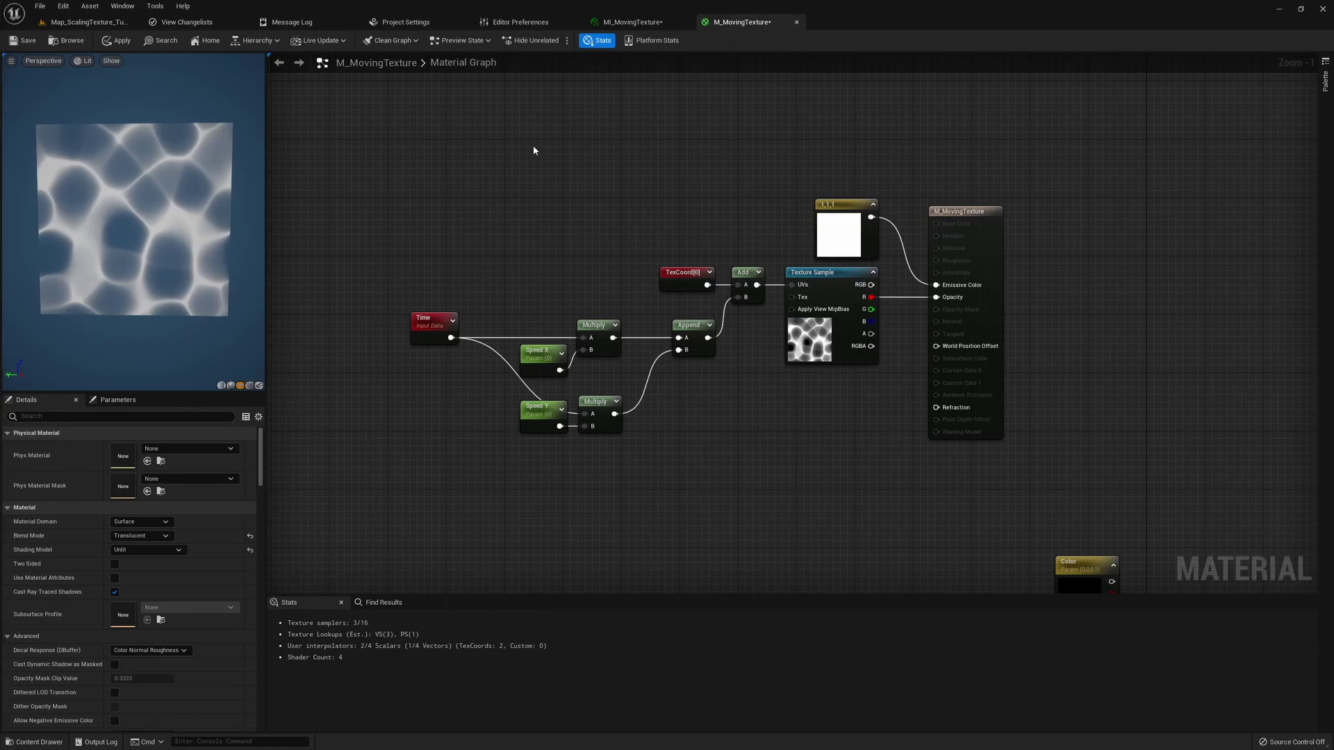
Add a Panner node to the M_MovingTexture graph and connect its output to the Texture Sample's UVs
{"action": "right_click", "coordinate": [598, 214]}
{"action": "type", "text": "panner"}
{"action": "key", "text": "Return"}
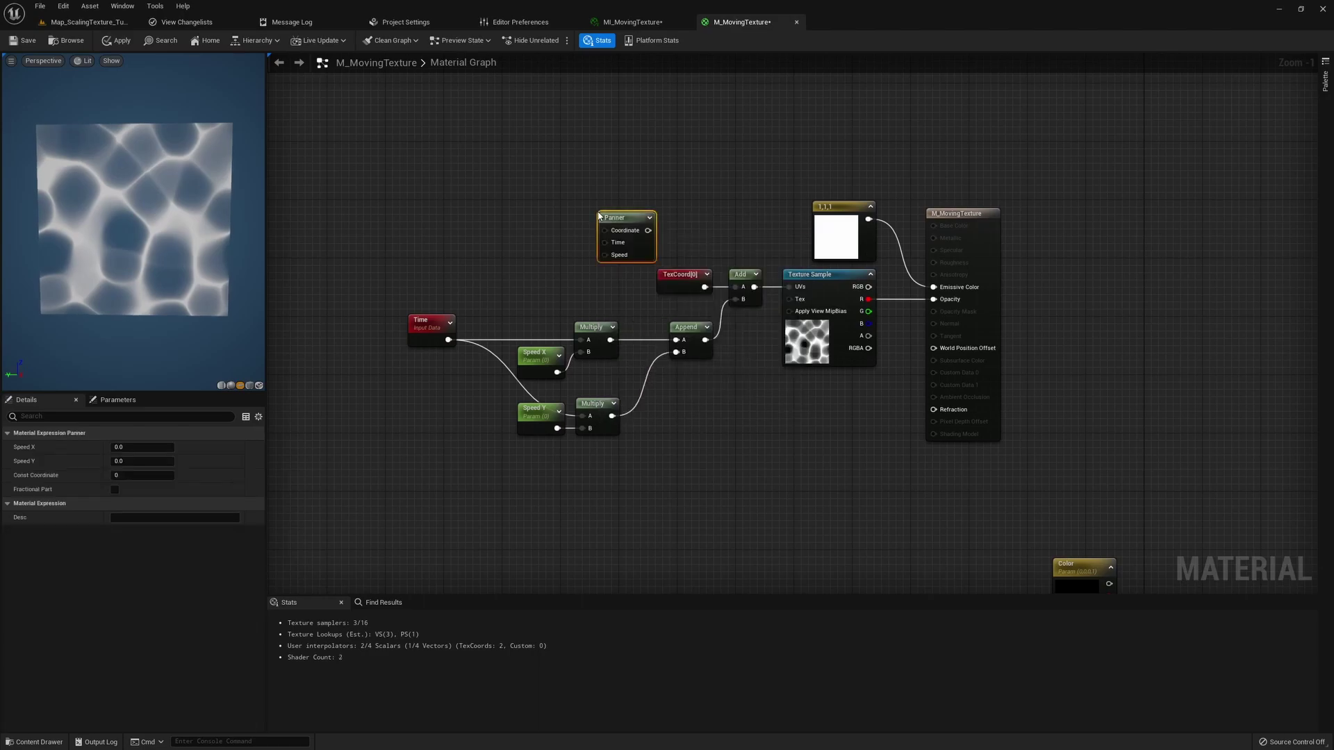
{"action": "left_click_drag", "start_coordinate": [625, 213], "coordinate": [790, 288]}
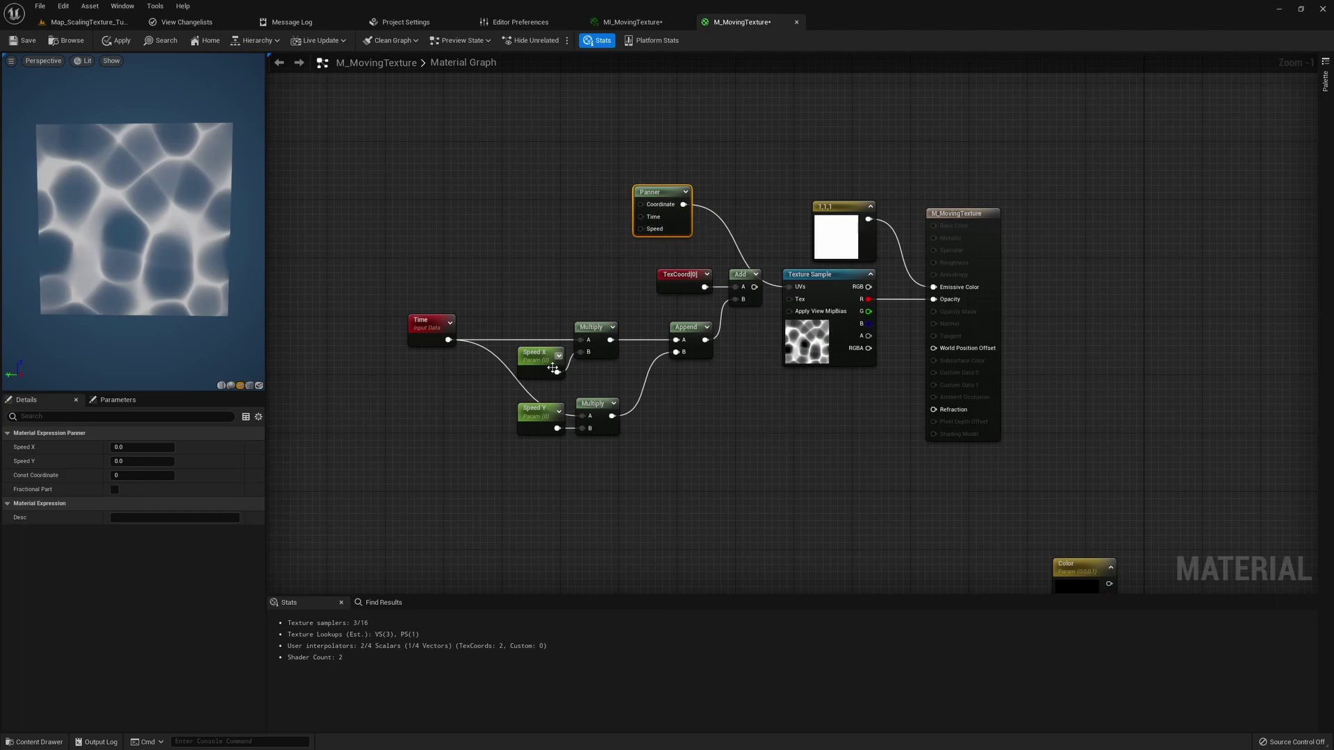
Move Speed X and Speed Y beside the Panner and feed them through a duplicated Append node into its Speed input
{"action": "left_click_drag", "start_coordinate": [546, 373], "coordinate": [502, 242]}
{"action": "left_click_drag", "start_coordinate": [479, 331], "coordinate": [483, 278]}
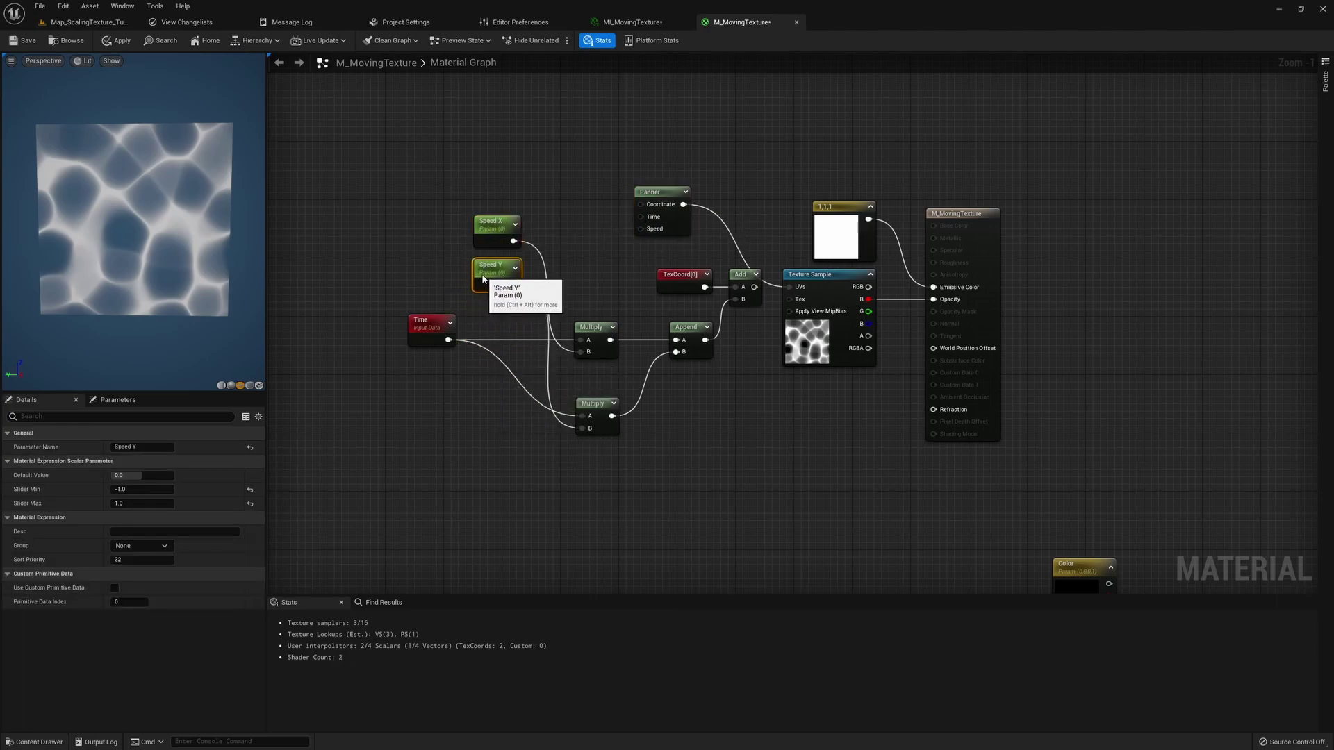
{"action": "left_click", "coordinate": [689, 326]}
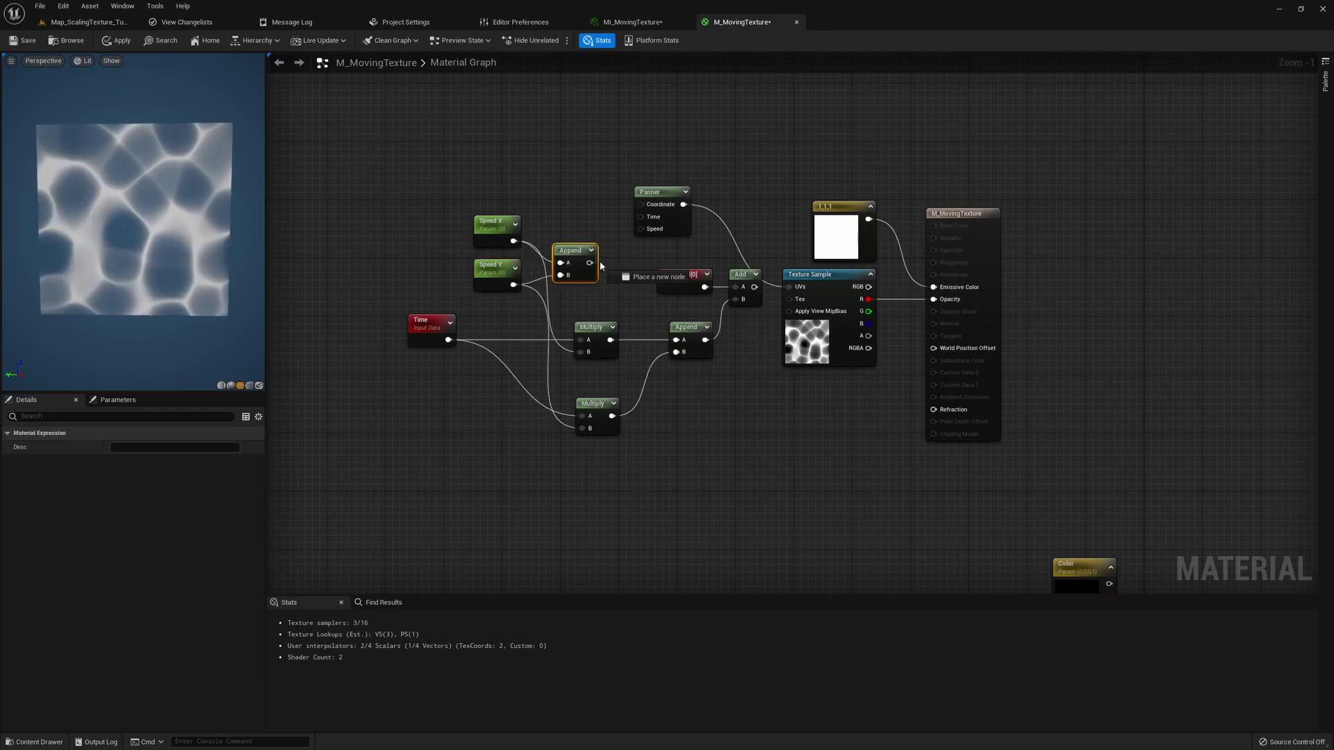
{"action": "left_click_drag", "start_coordinate": [643, 230], "coordinate": [641, 230]}
{"action": "left_click", "coordinate": [636, 270]}
{"action": "left_click_drag", "start_coordinate": [585, 247], "coordinate": [579, 226]}
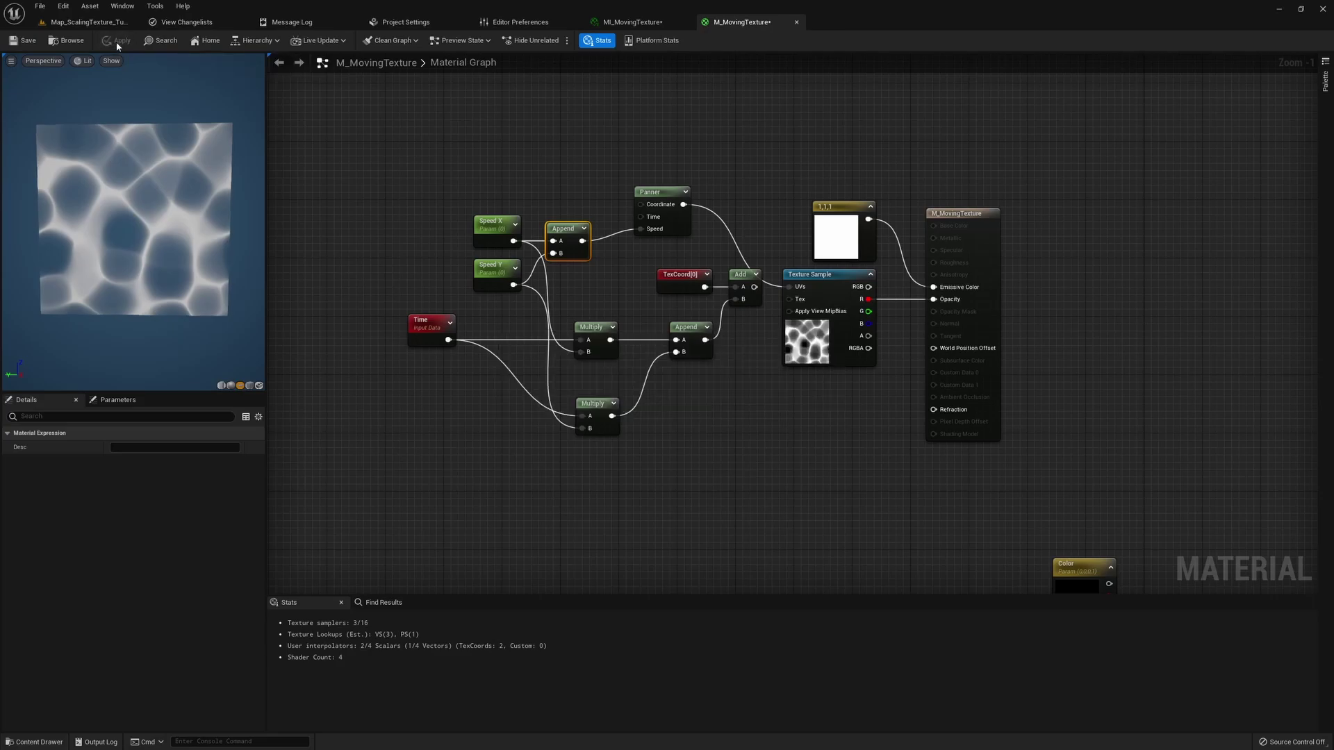
Test the Panner in MI_MovingTexture with Speed X and Speed Y at 1, and return Speed Y to 0
{"action": "left_click", "coordinate": [632, 22]}
{"action": "left_click", "coordinate": [1053, 125]}
{"action": "type", "text": "1"}
{"action": "key", "text": "Return"}
{"action": "left_click", "coordinate": [1032, 137]}
{"action": "type", "text": "1"}
{"action": "key", "text": "Return"}
{"action": "type", "text": "0"}
{"action": "key", "text": "Return"}
Set Speed X to 0 and change it to -0.5 in the material instance
{"action": "left_click", "coordinate": [1040, 123]}
{"action": "type", "text": "0"}
{"action": "key", "text": "Return"}
{"action": "type", "text": "-0.5"}
{"action": "key", "text": "Return"}
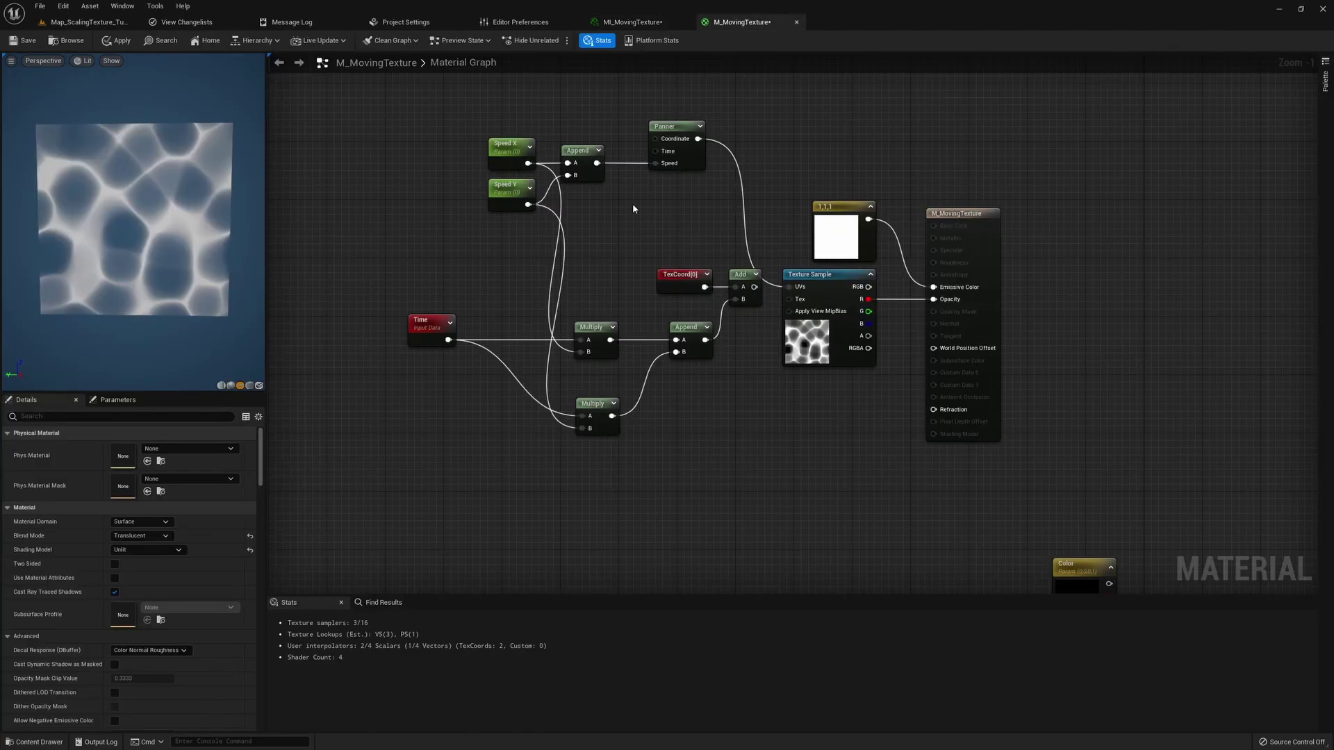
Convert the white constant feeding Emissive Color in the M_MovingTexture graph into a parameter named Color
{"action": "left_click", "coordinate": [677, 125]}
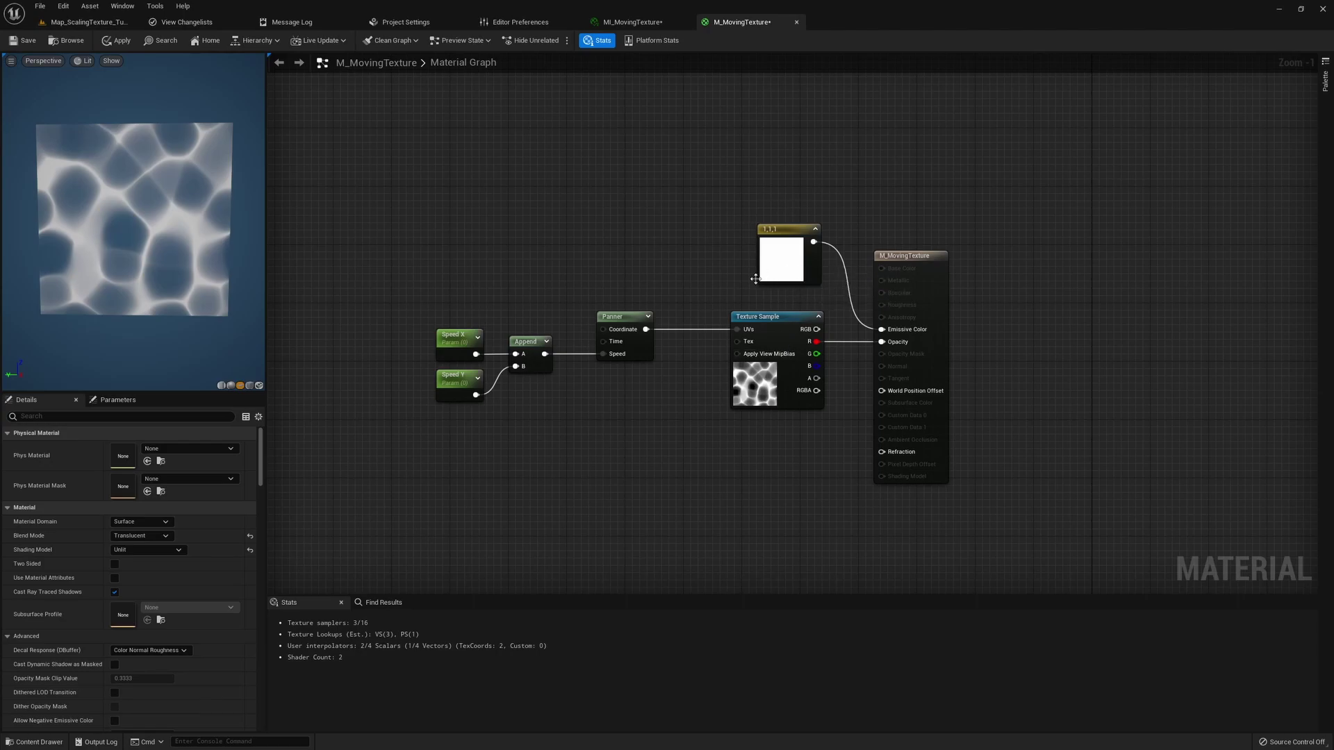
{"action": "right_click", "coordinate": [775, 266]}
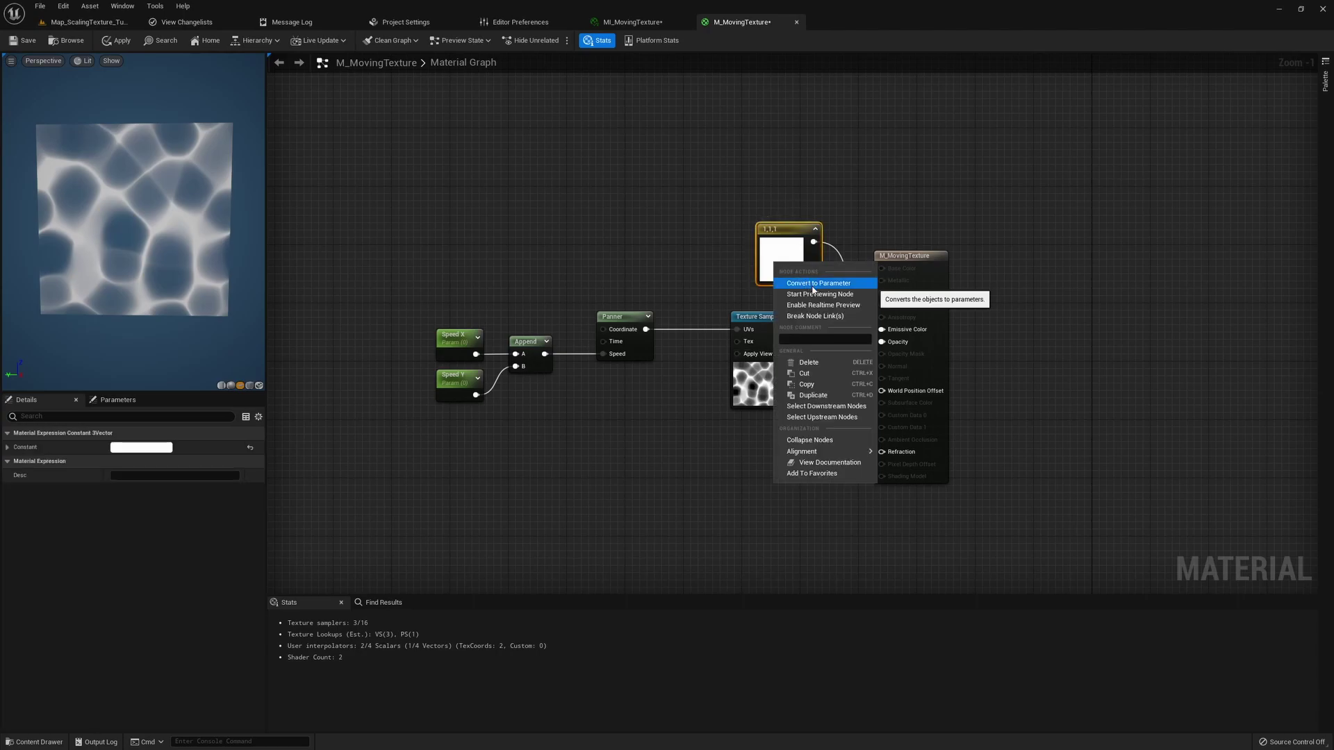
{"action": "left_click", "coordinate": [813, 284]}
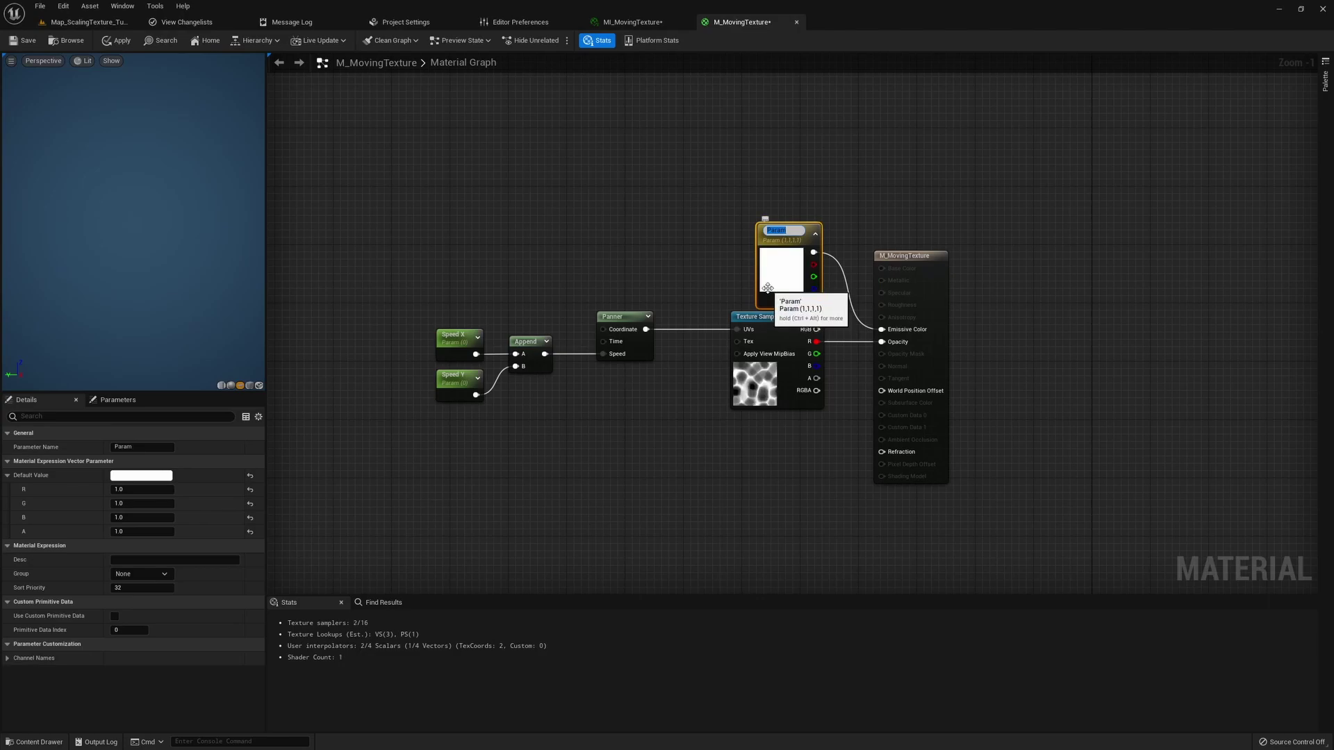
{"action": "type", "text": "Color"}
{"action": "left_click", "coordinate": [649, 276]}
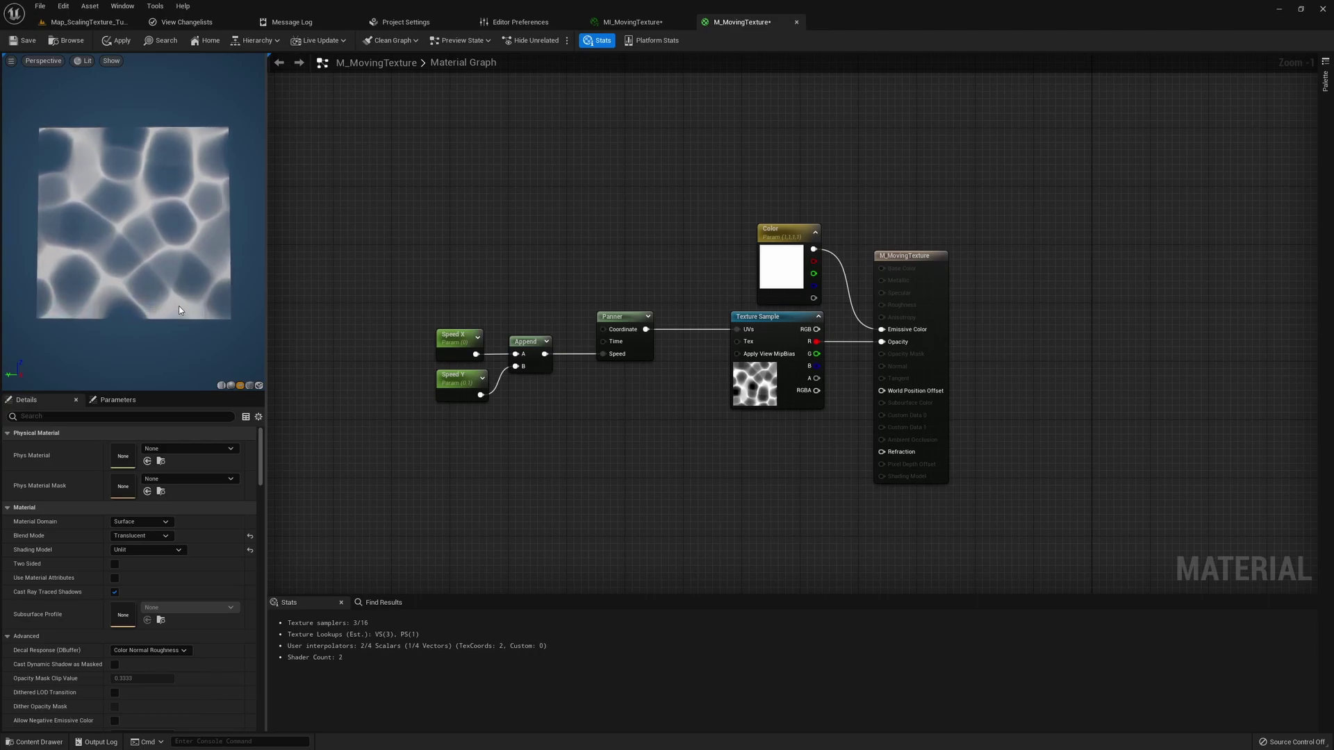
Copy the speed parameters, Append, Panner and Texture Sample chain and place the duplicate below the original
{"action": "left_click_drag", "start_coordinate": [180, 297], "coordinate": [155, 230]}
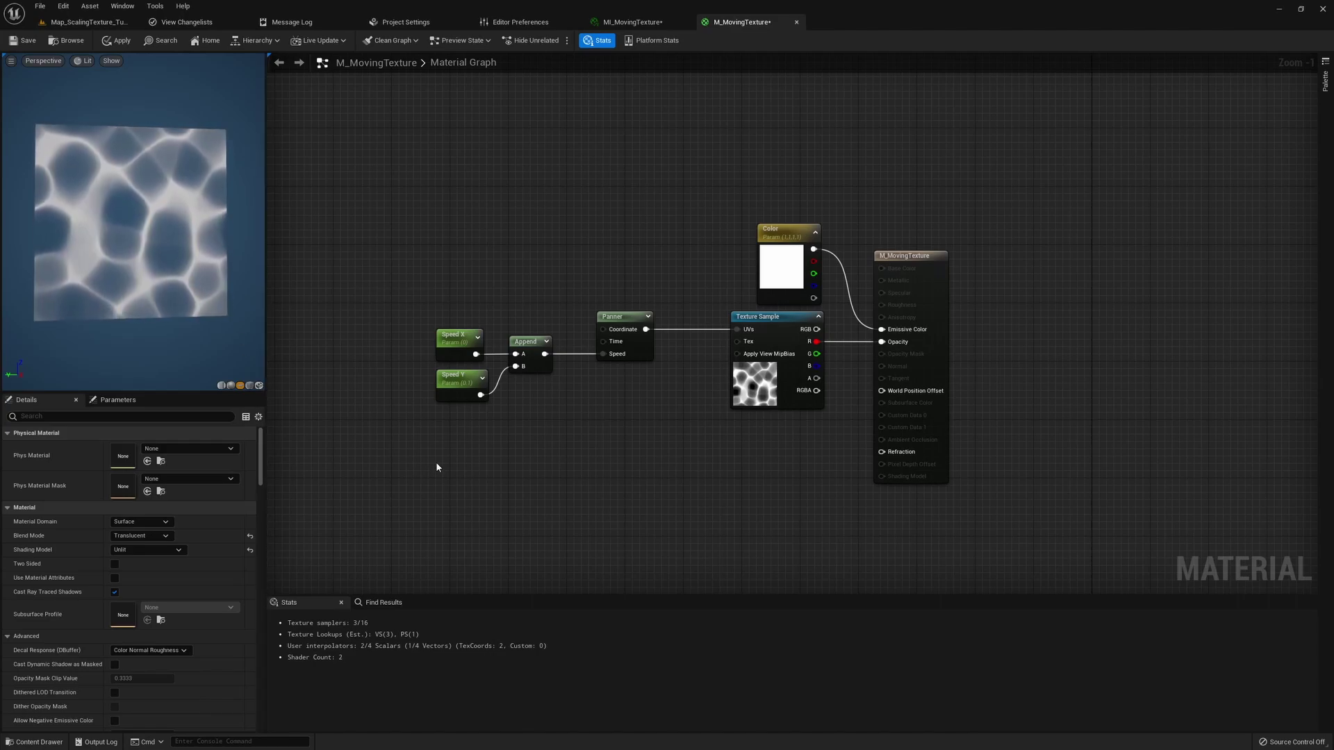
{"action": "left_click_drag", "start_coordinate": [446, 460], "coordinate": [782, 327]}
{"action": "key", "text": "ctrl+c"}
{"action": "right_click_drag", "start_coordinate": [645, 449], "coordinate": [617, 378]}
{"action": "left_click", "coordinate": [422, 402]}
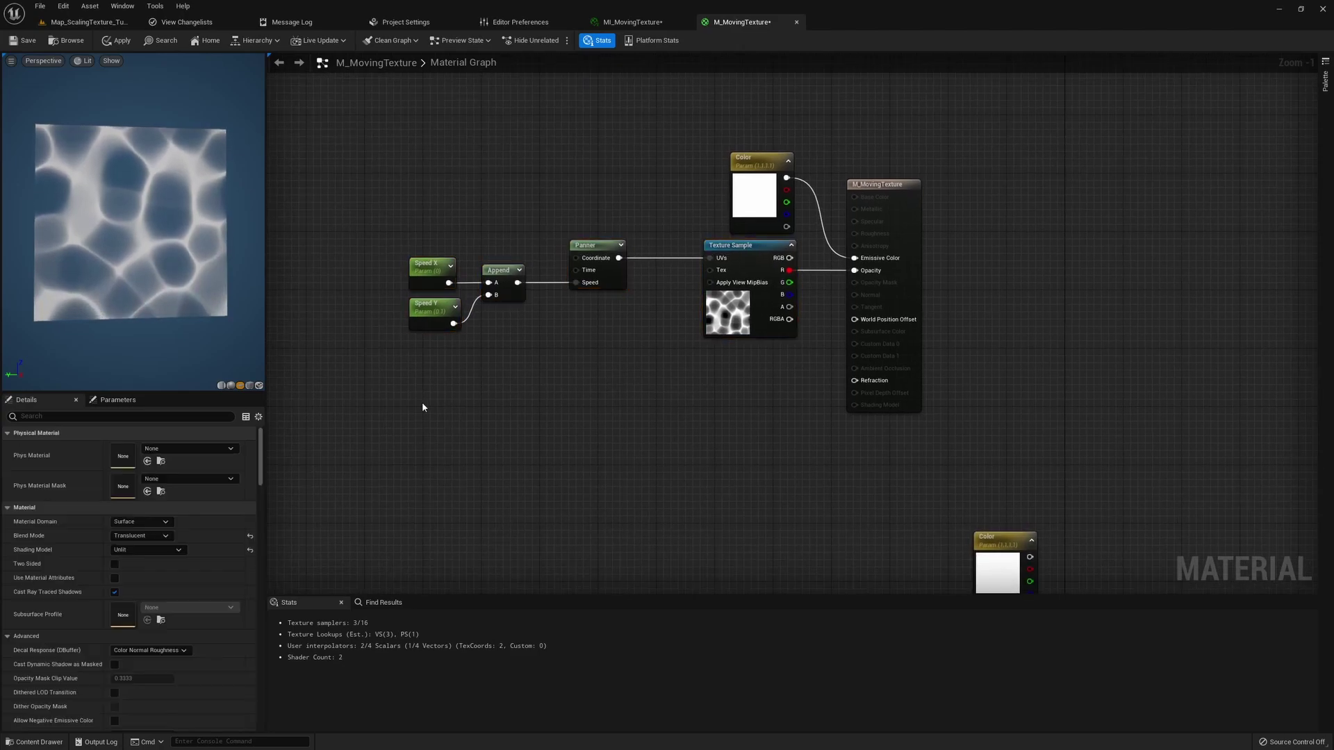
{"action": "key", "text": "ctrl+v"}
{"action": "left_click_drag", "start_coordinate": [660, 391], "coordinate": [705, 390]}
{"action": "left_click_drag", "start_coordinate": [704, 390], "coordinate": [740, 384]}
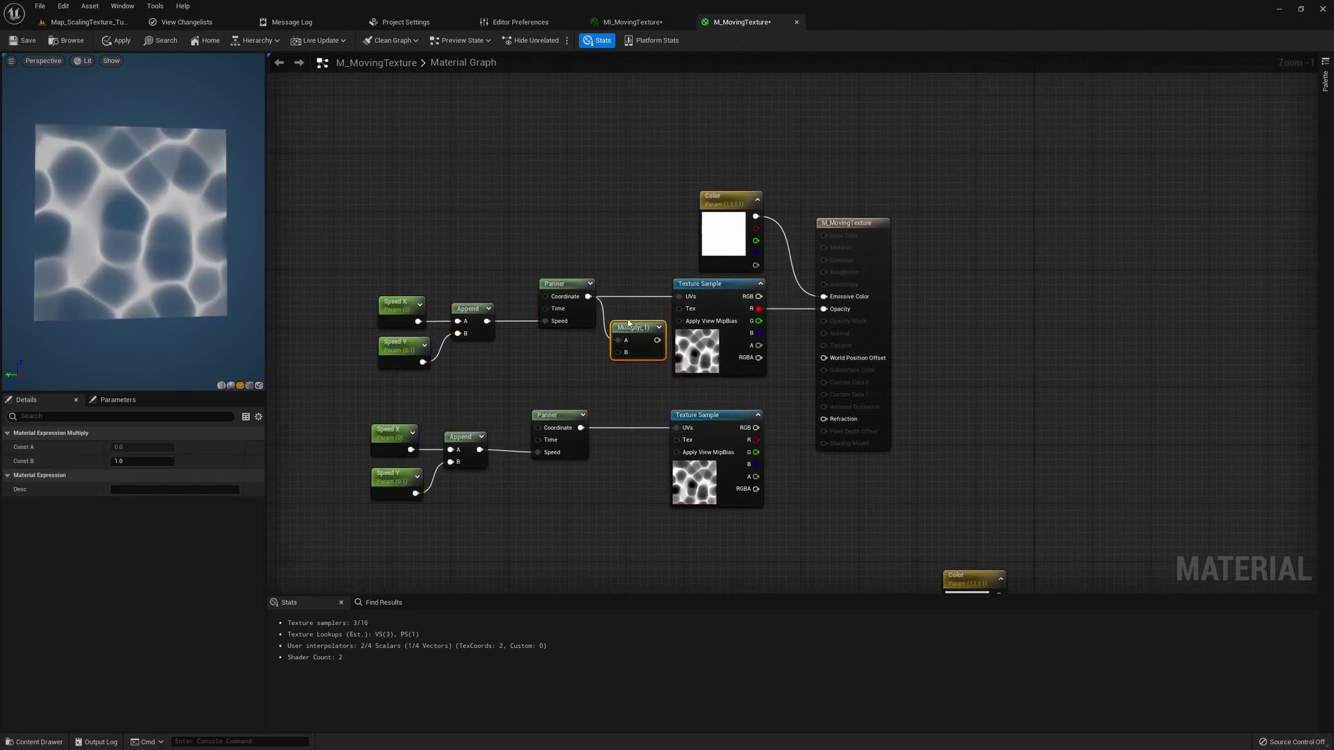
Insert a Multiply node between the upper Panner and Texture Sample UVs, with a Scale 1 parameter as its factor
{"action": "left_click_drag", "start_coordinate": [632, 327], "coordinate": [677, 296]}
{"action": "left_click", "coordinate": [544, 363]}
{"action": "left_click", "coordinate": [544, 364]}
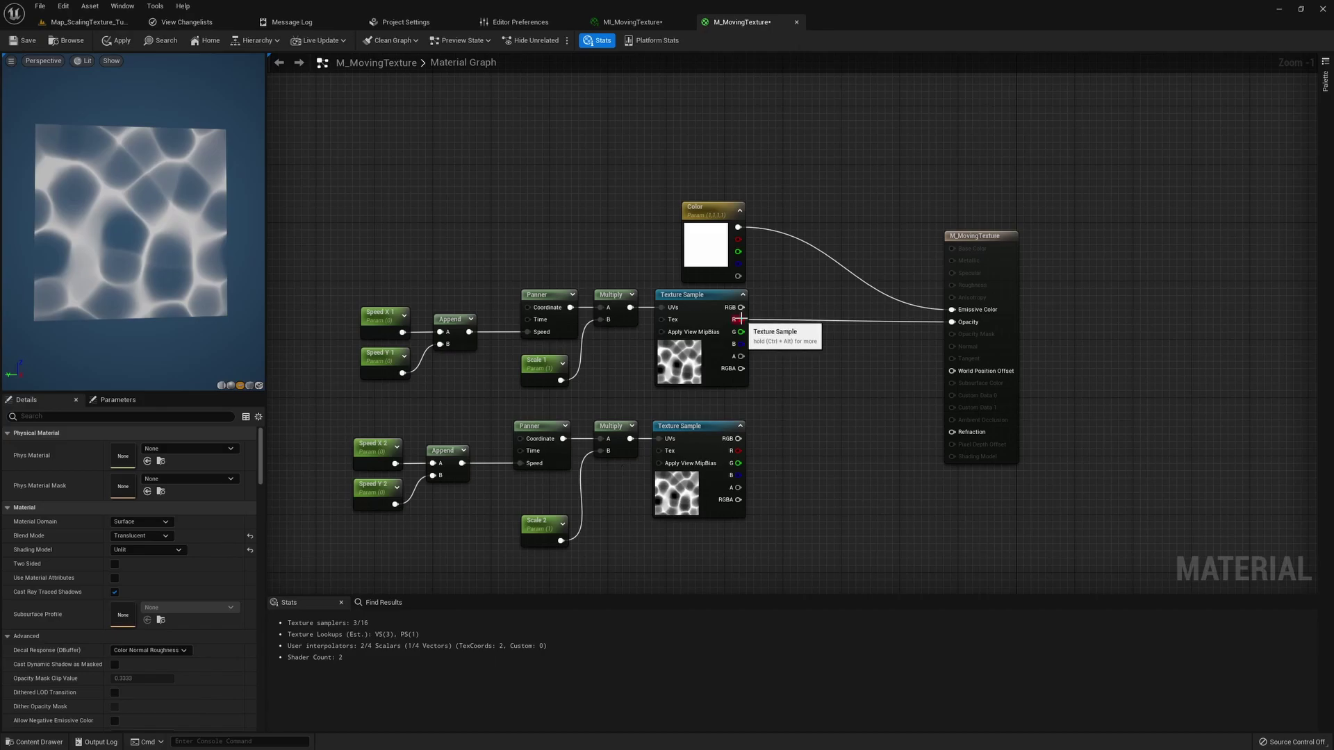
Multiply both Texture Samples' R outputs together and by 2 into Opacity, and apply the material
{"action": "left_click_drag", "start_coordinate": [814, 326], "coordinate": [813, 327]}
{"action": "type", "text": "multiply"}
{"action": "key", "text": "Return"}
{"action": "type", "text": "*"}
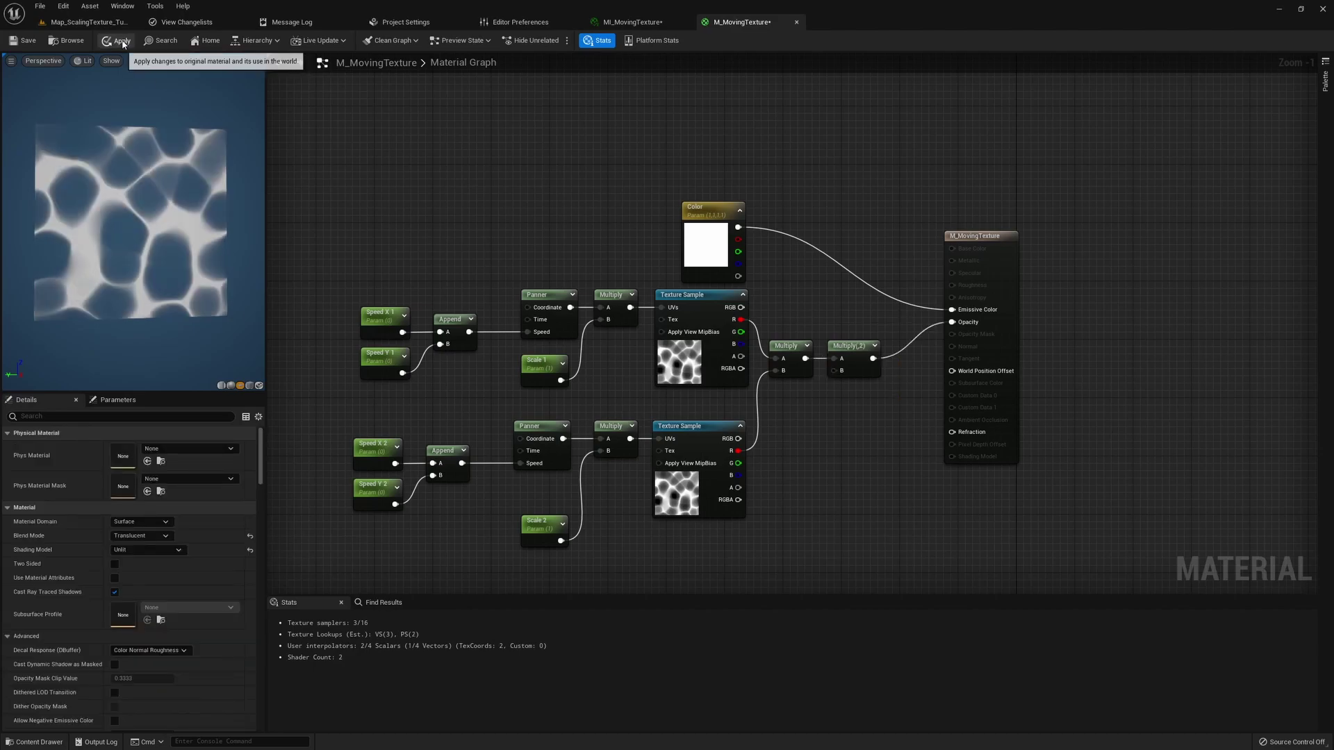
{"action": "left_click", "coordinate": [122, 41]}
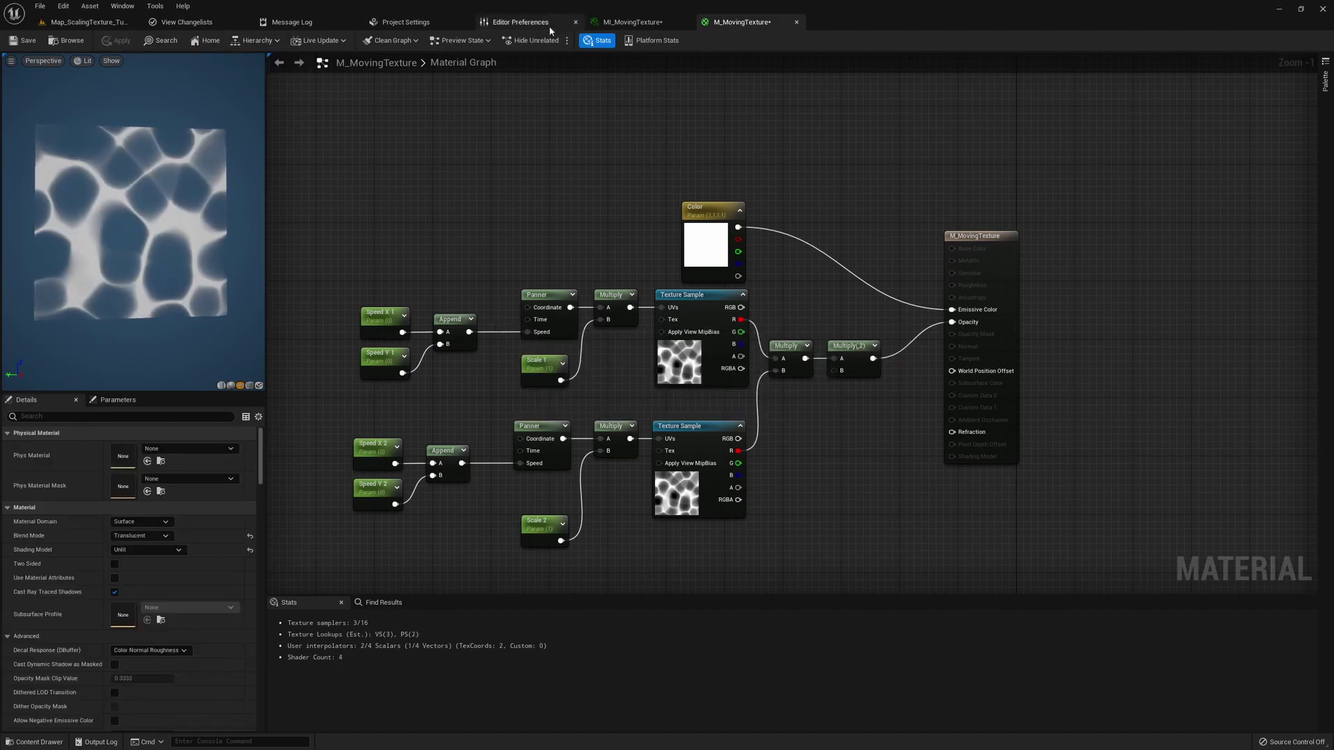
In MI_MovingTexture, reset Scale 1, Speed X 1, Speed X 2, Speed Y 1 and Speed Y 2 to their defaults
{"action": "left_click", "coordinate": [618, 23]}
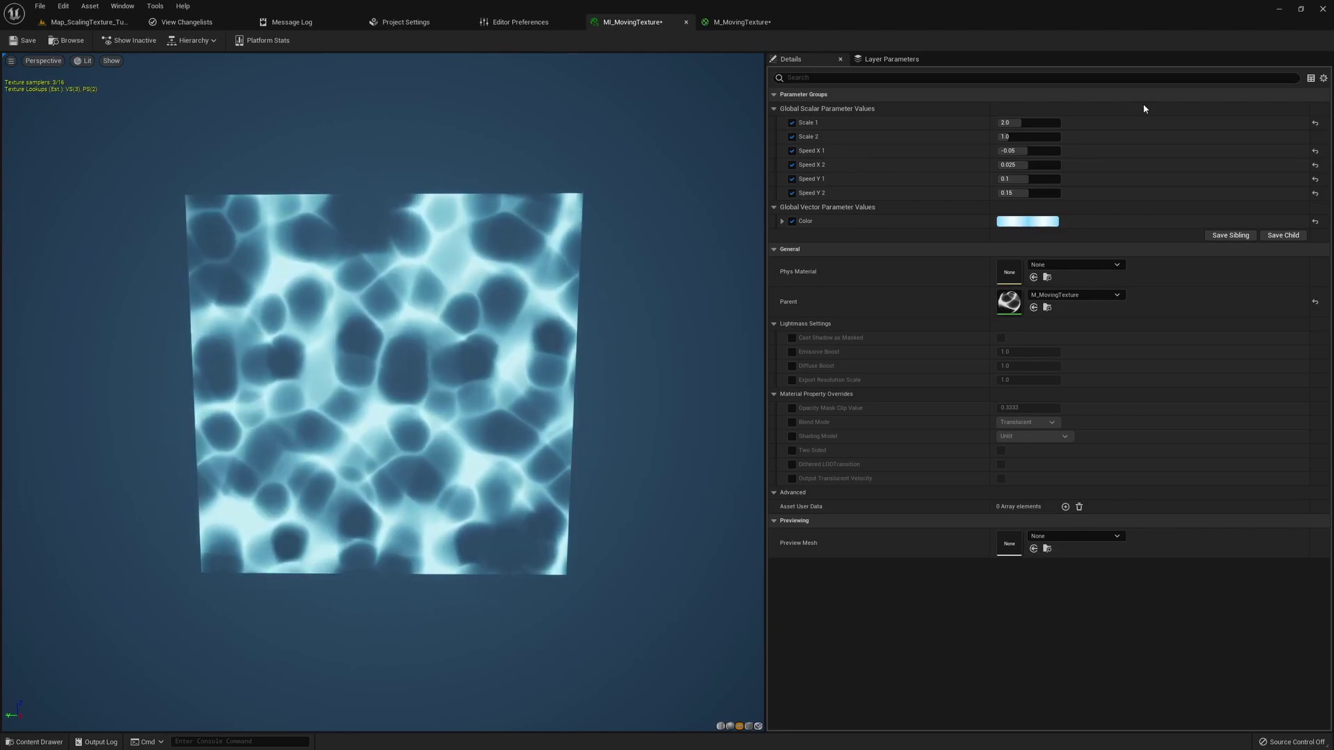
{"action": "left_click", "coordinate": [1316, 123]}
{"action": "left_click", "coordinate": [1315, 151]}
{"action": "left_click", "coordinate": [1315, 165]}
{"action": "left_click", "coordinate": [1315, 178]}
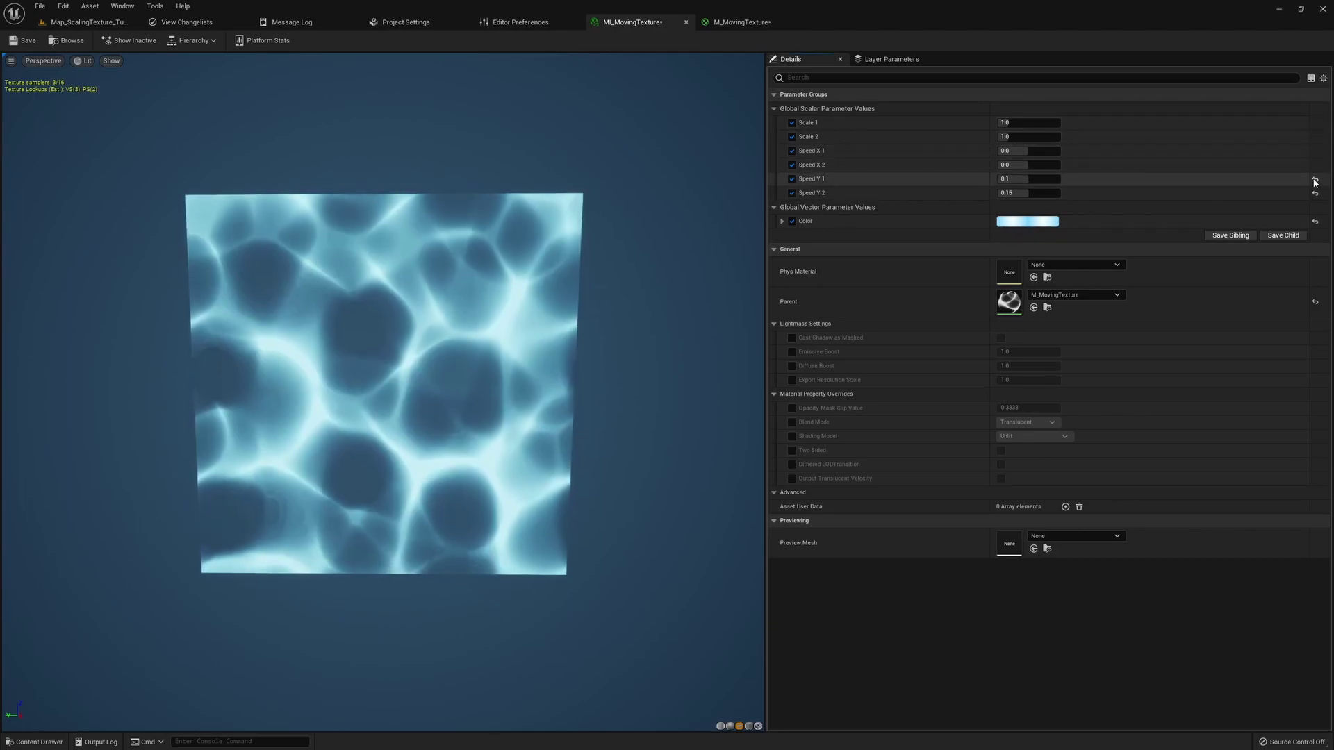
{"action": "left_click", "coordinate": [1315, 194]}
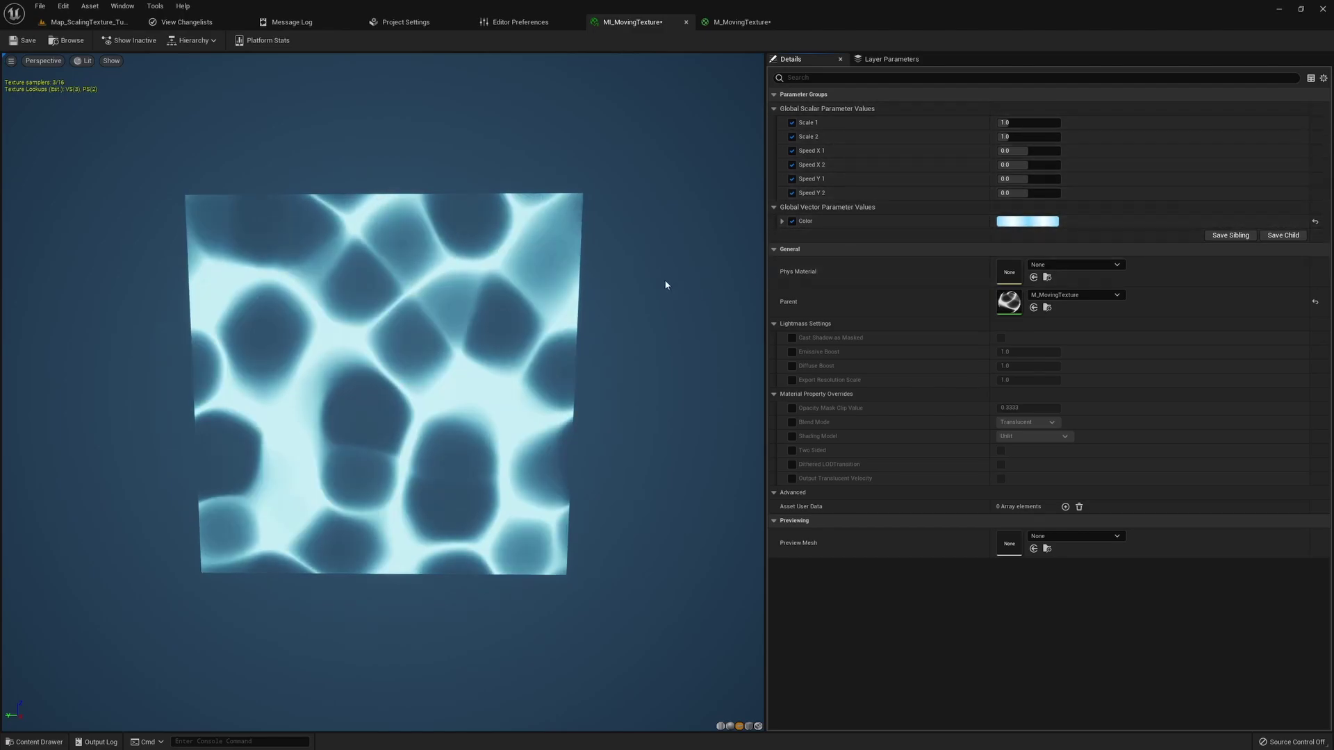
Try the Color parameter at a V of 10, set V to 5, and adjust the saturation to give R 0.795
{"action": "left_click", "coordinate": [1027, 222]}
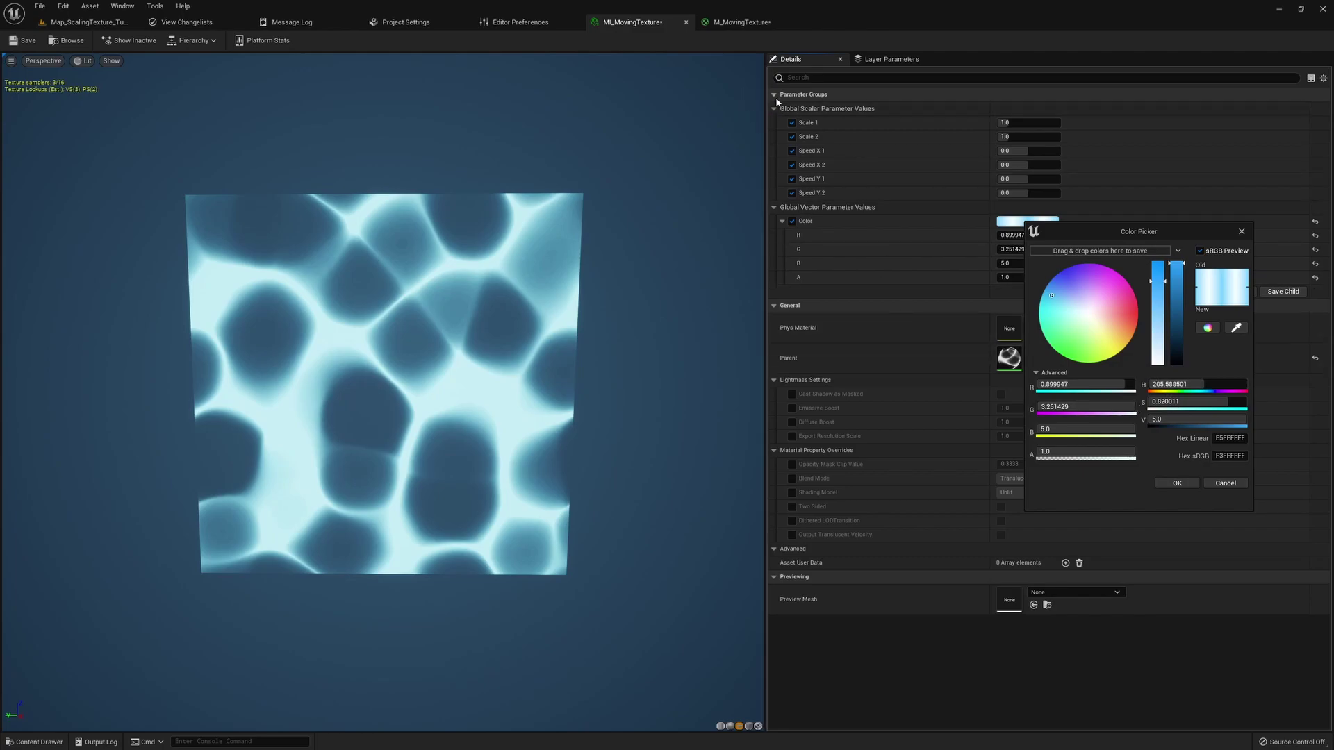
{"action": "type", "text": "10"}
{"action": "key", "text": "Return"}
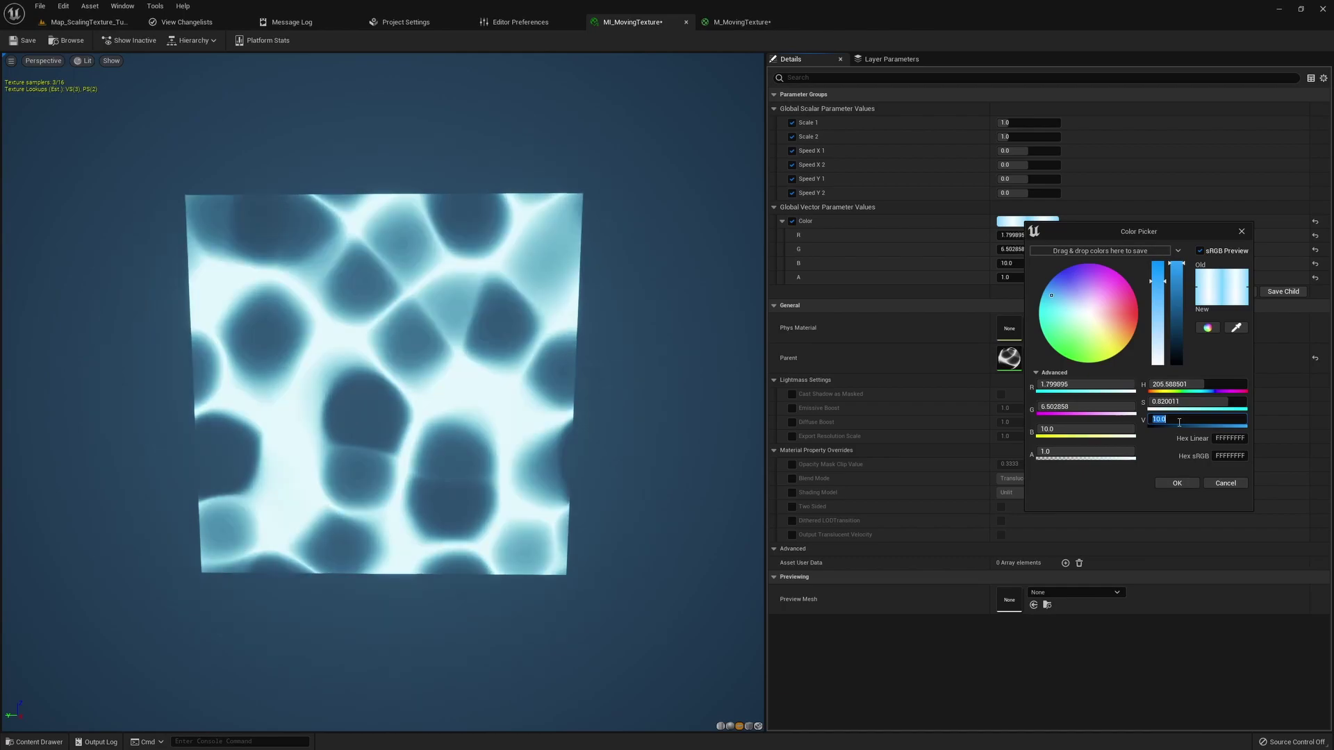
{"action": "type", "text": "5"}
{"action": "key", "text": "Return"}
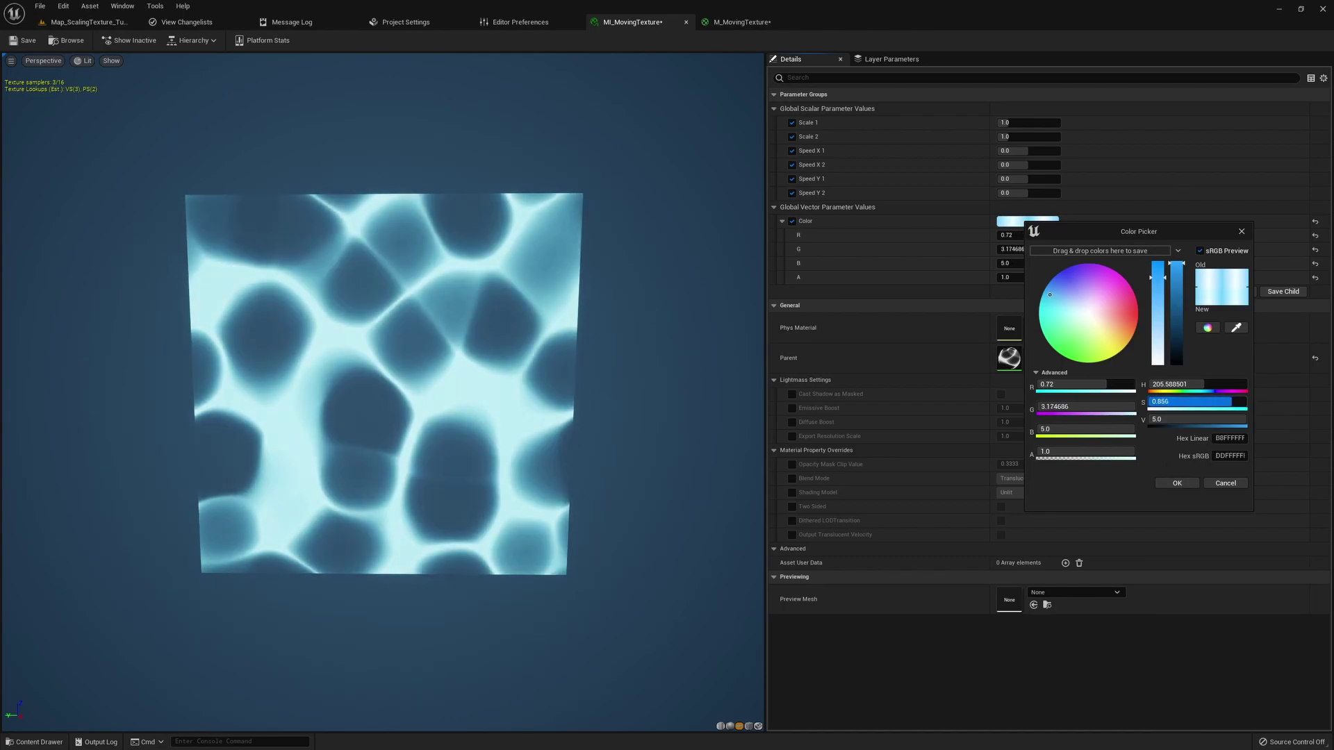
{"action": "left_click_drag", "start_coordinate": [1233, 401], "coordinate": [1230, 402]}
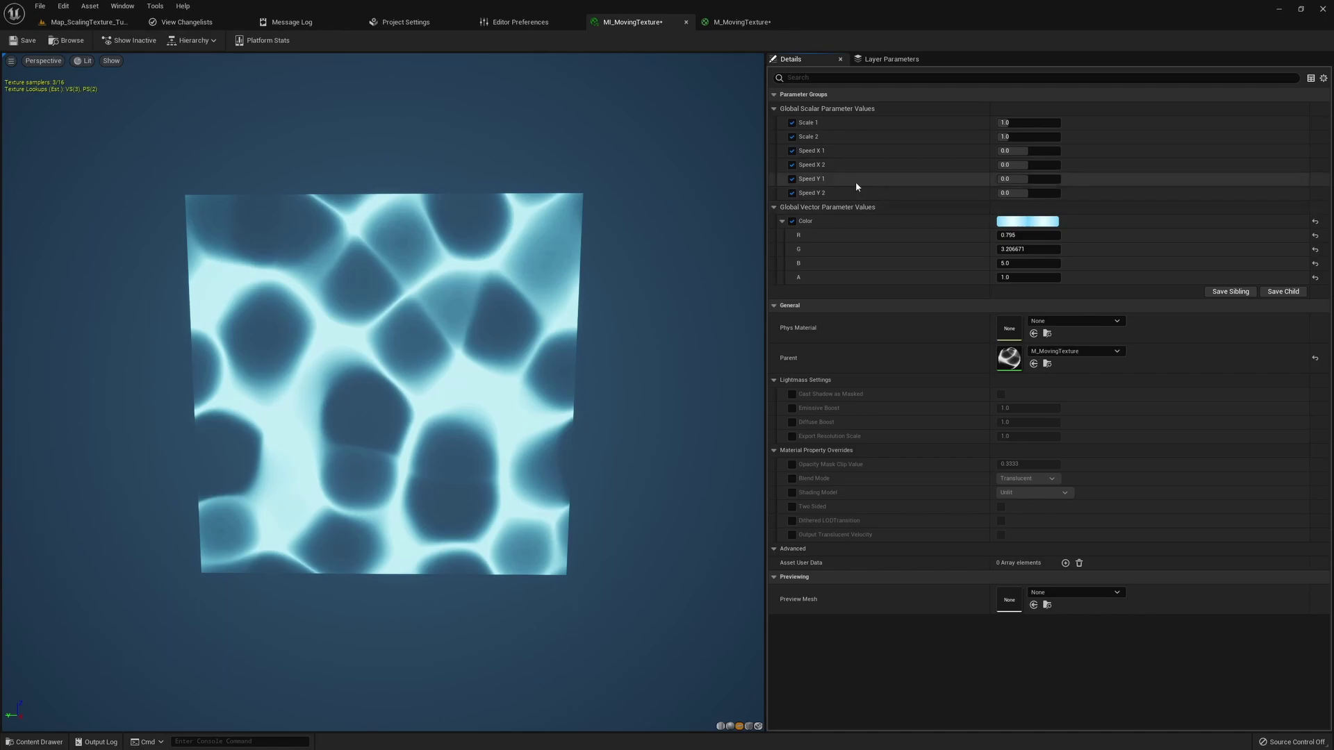
Set Speed Y 1 to 0.1 and Speed Y 2 to 0.2
{"action": "left_click", "coordinate": [1014, 179]}
{"action": "type", "text": "0.1"}
{"action": "key", "text": "Tab"}
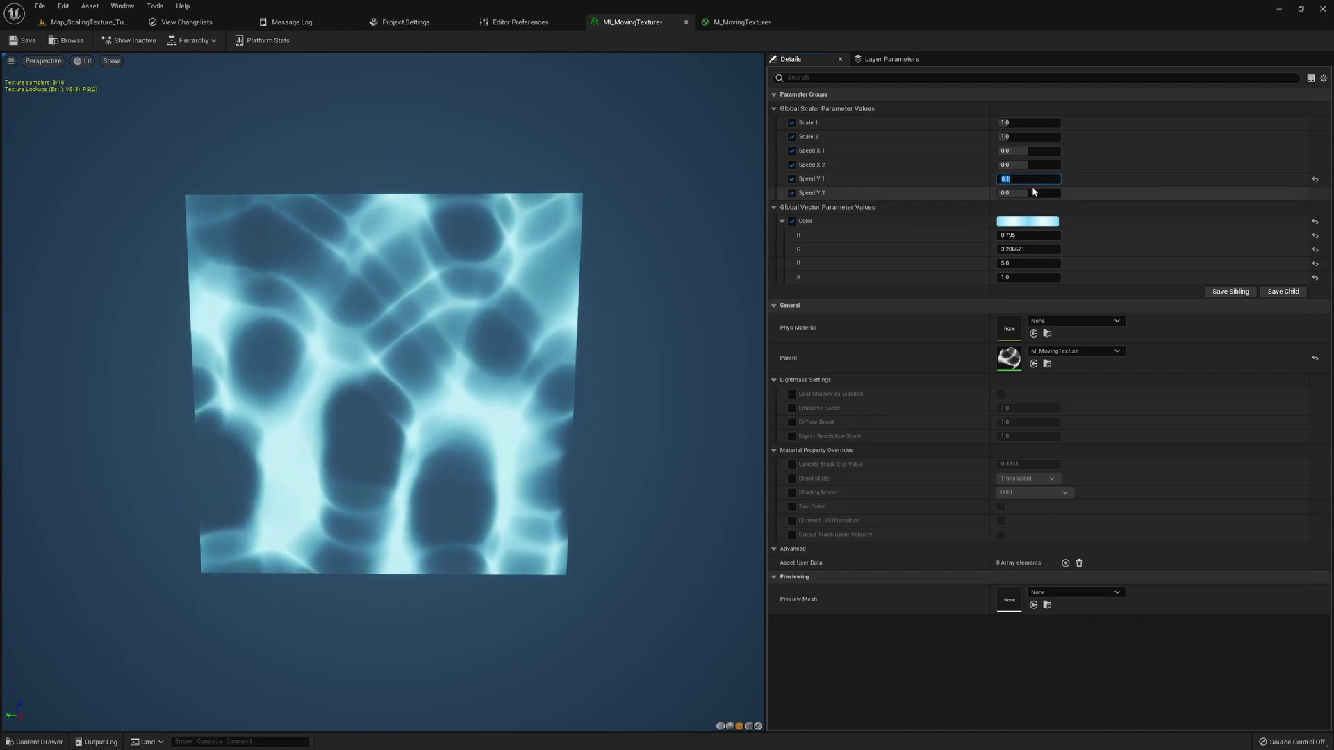
{"action": "type", "text": "0.2"}
{"action": "key", "text": "Return"}
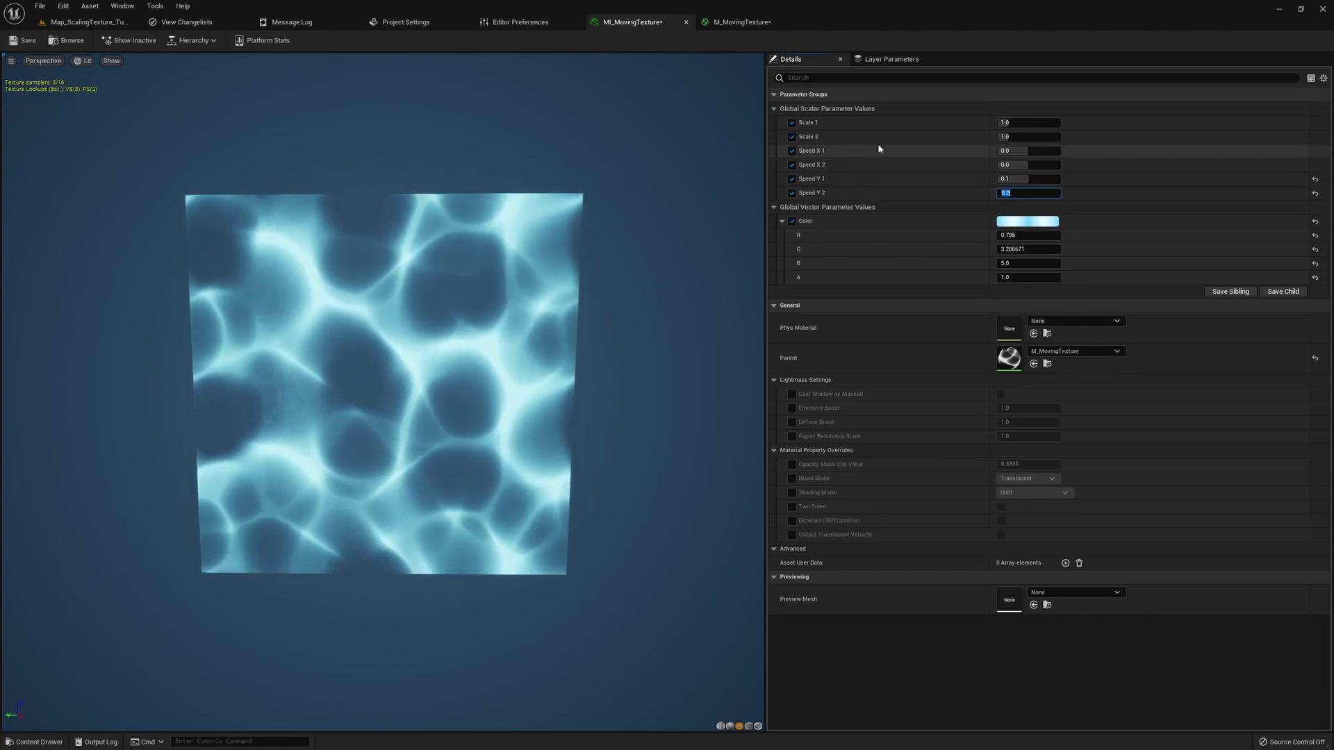
Set Scale 2 to 1.5 in the material instance
{"action": "left_click", "coordinate": [1040, 137]}
{"action": "type", "text": "1.5"}
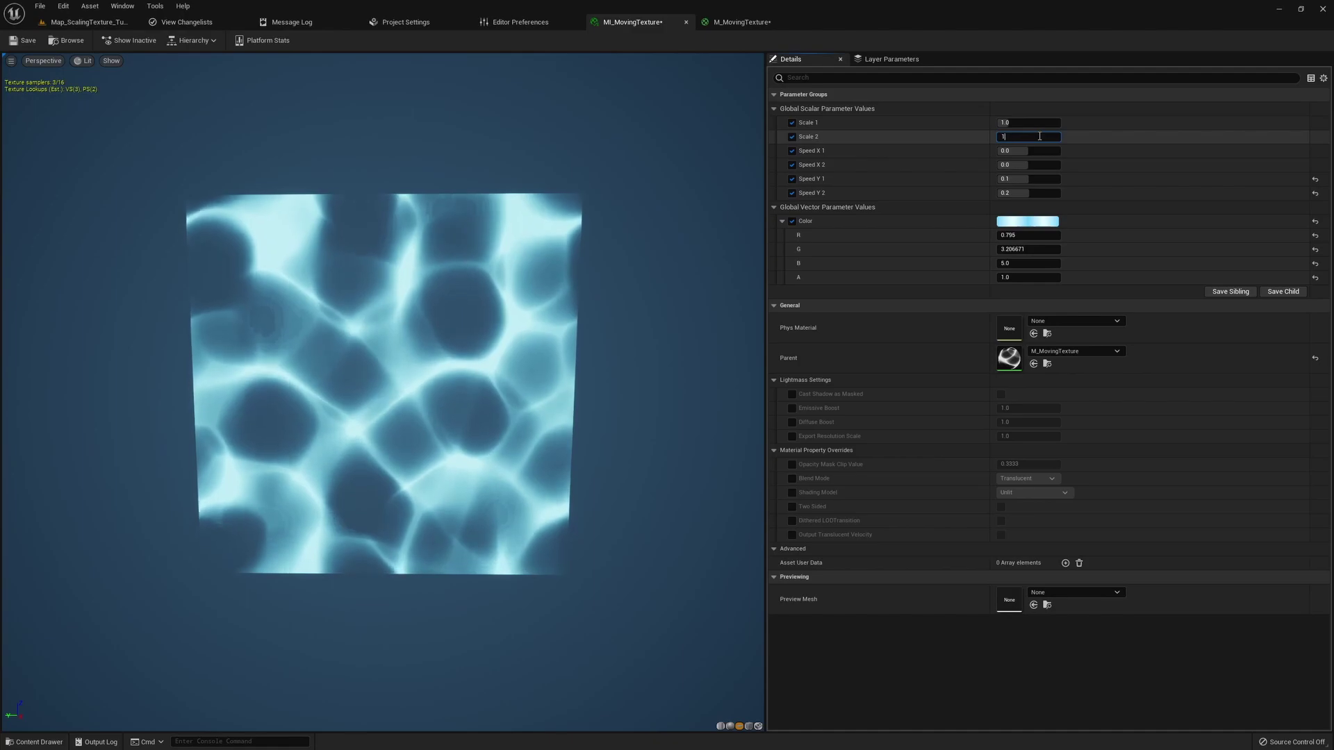
{"action": "key", "text": "Return"}
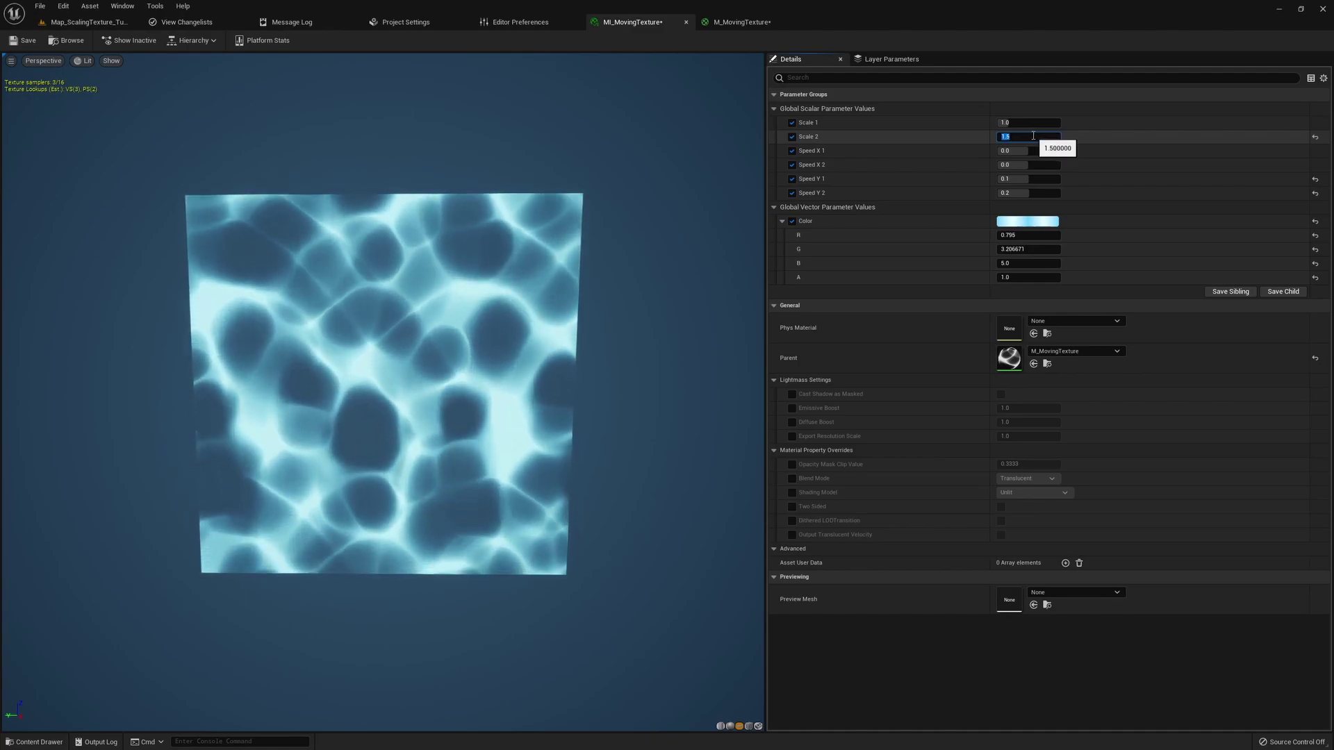
Set Scale 1 to 0.8 in the material instance
{"action": "left_click", "coordinate": [1034, 123]}
{"action": "type", "text": "0.8"}
{"action": "key", "text": "Return"}
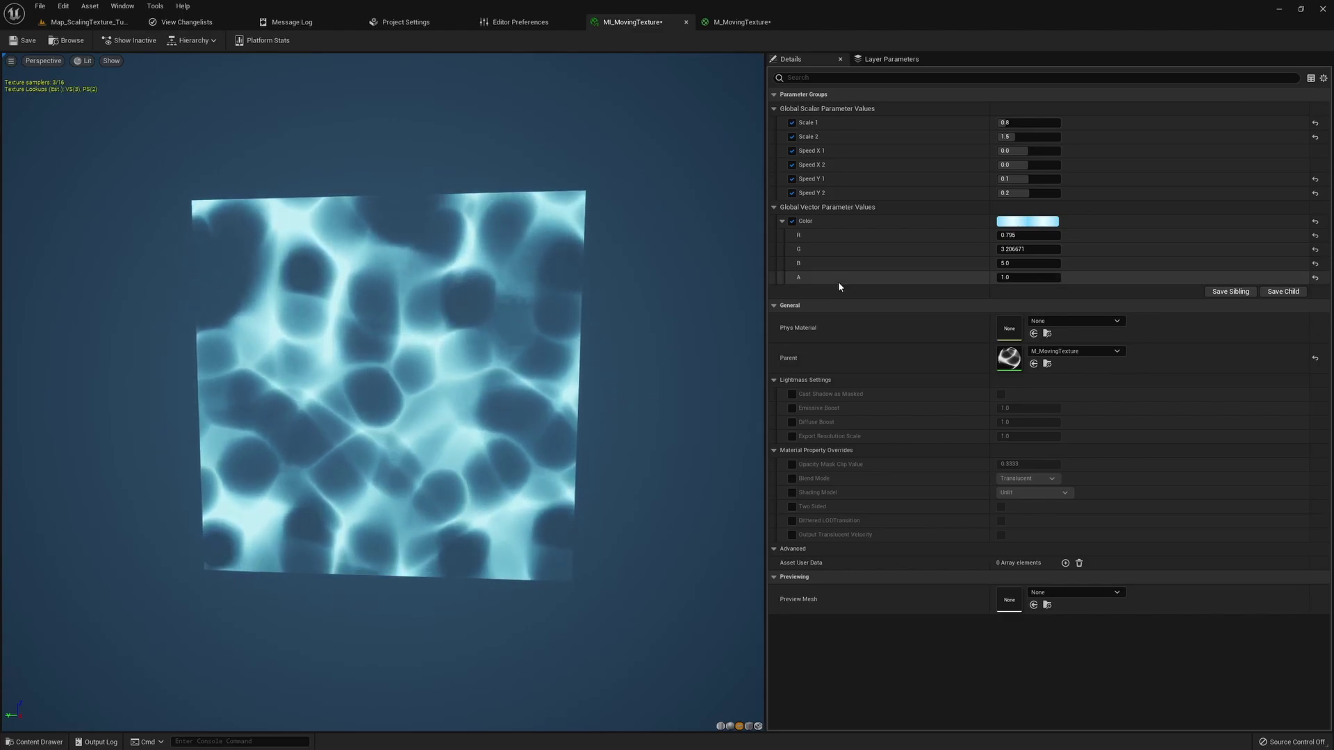
Set Speed X 1 to -0.1 and Speed X 2 to 0.05 in the material instance
{"action": "left_click", "coordinate": [1032, 152]}
{"action": "type", "text": "-0.1"}
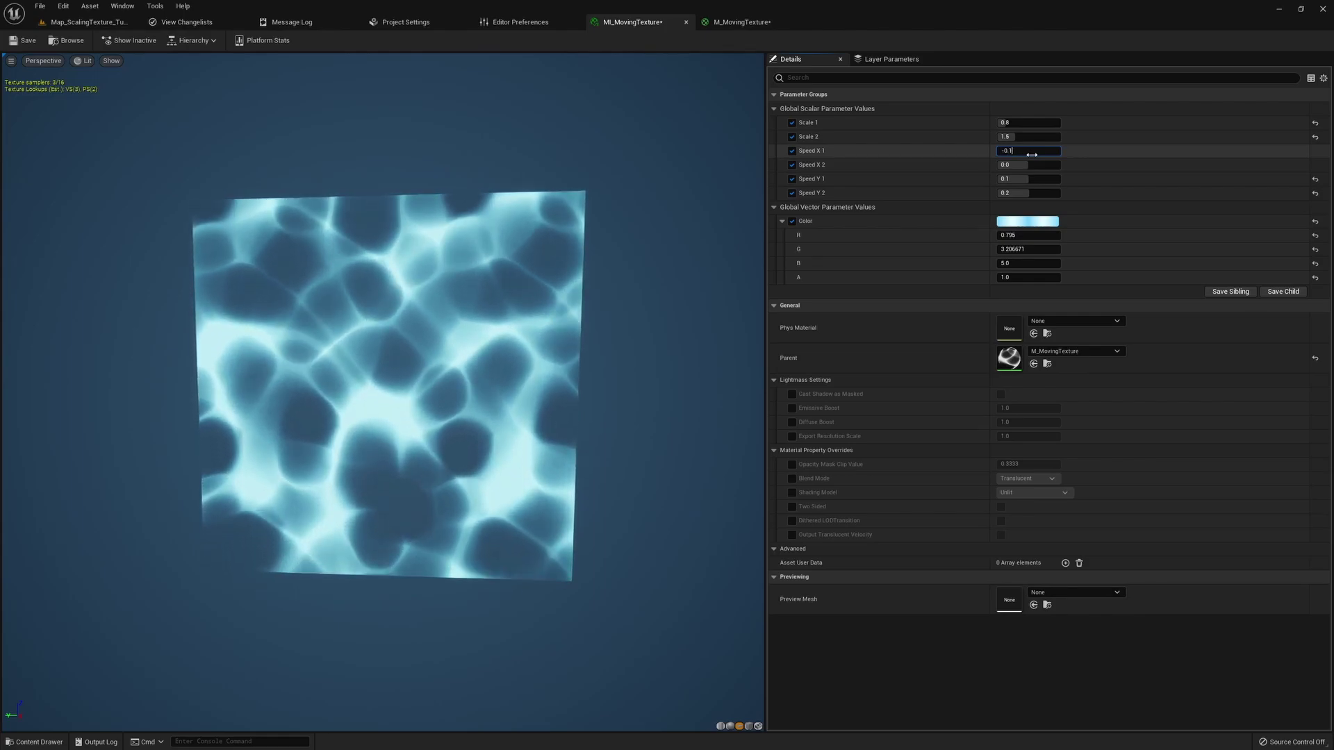
{"action": "key", "text": "Return"}
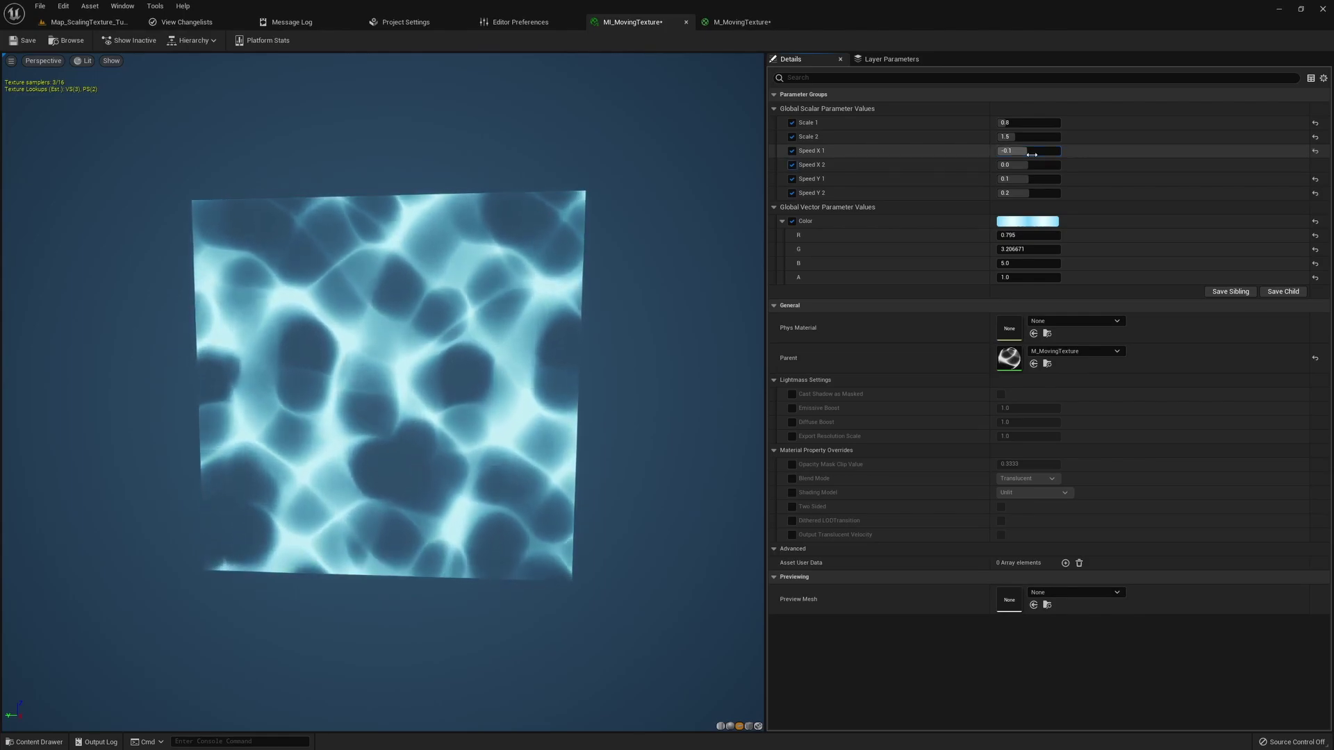
{"action": "left_click", "coordinate": [1031, 165]}
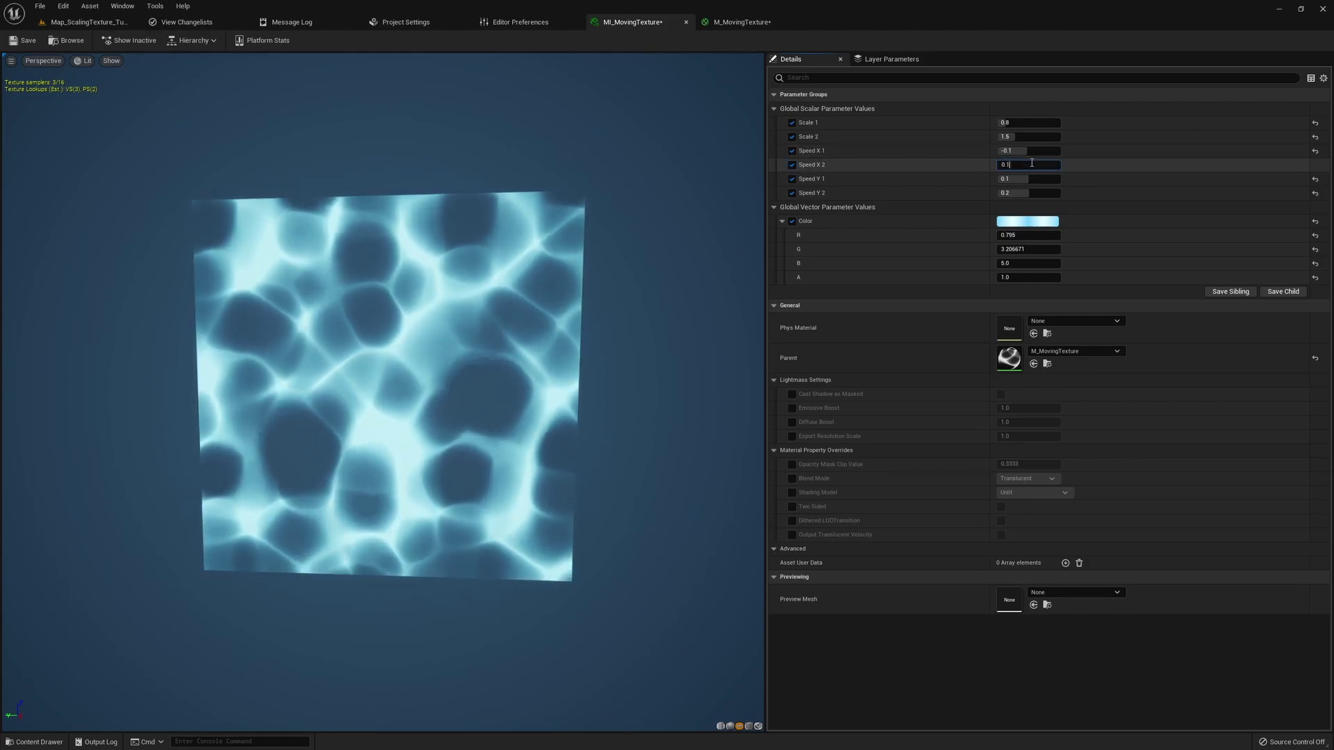
Examine the M_MovingTexture graph, including the inverted texture layers, the green-masked TexCoord gradient with Power and Intensity, and the Subtract node feeding Opacity
{"action": "left_click", "coordinate": [733, 22]}
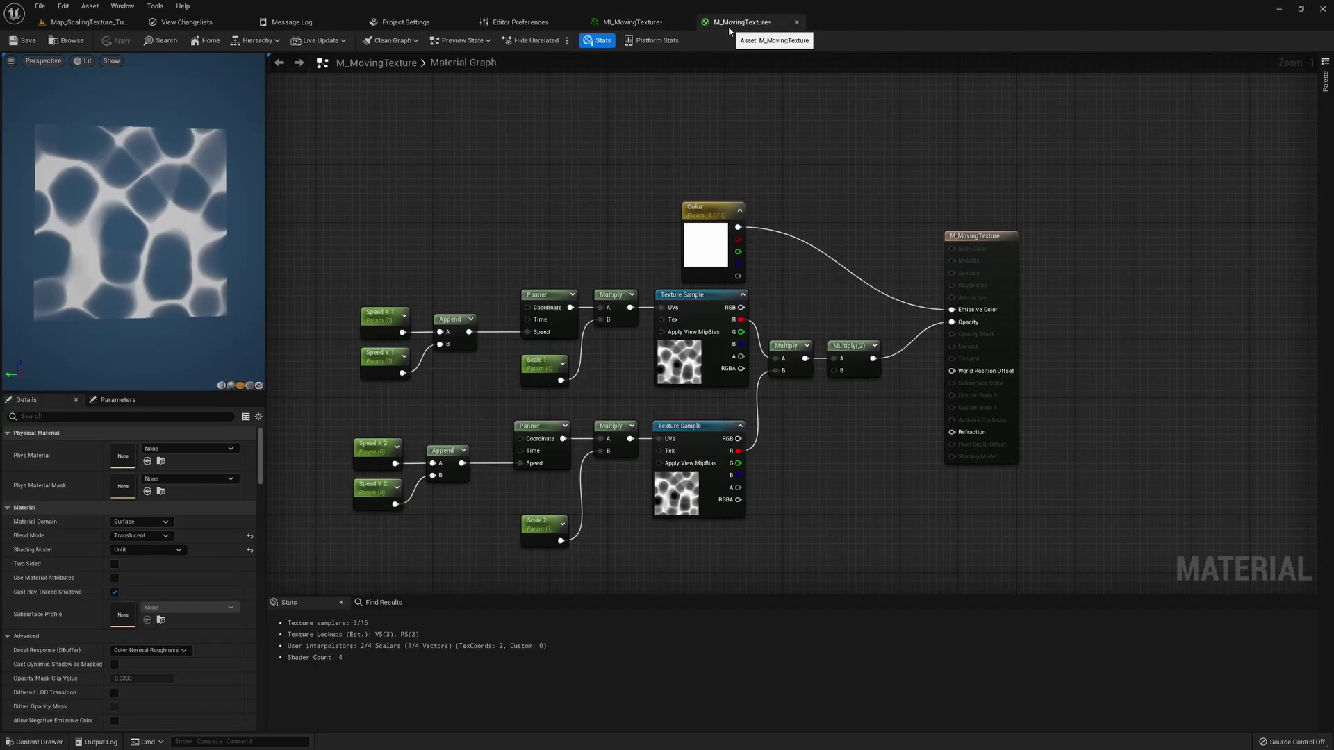
{"action": "right_click_drag", "start_coordinate": [822, 378], "coordinate": [869, 379]}
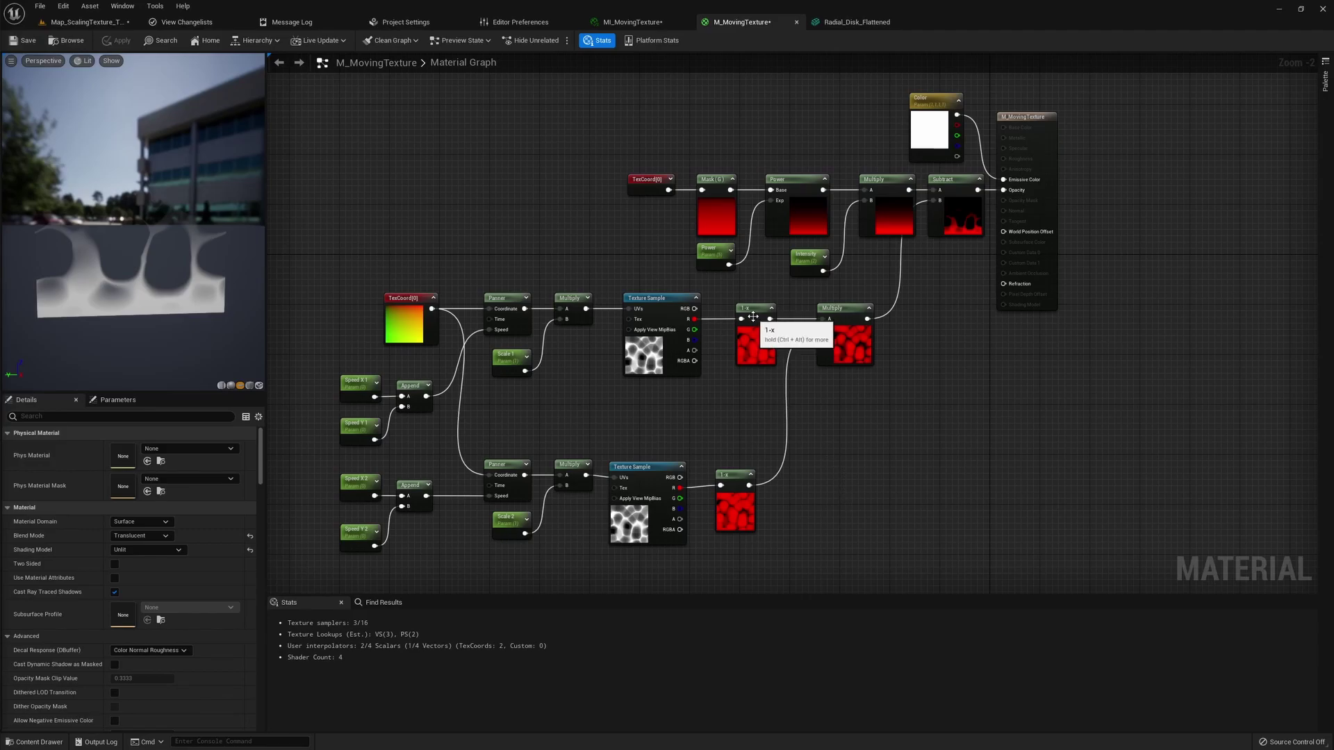
{"action": "left_click", "coordinate": [773, 351]}
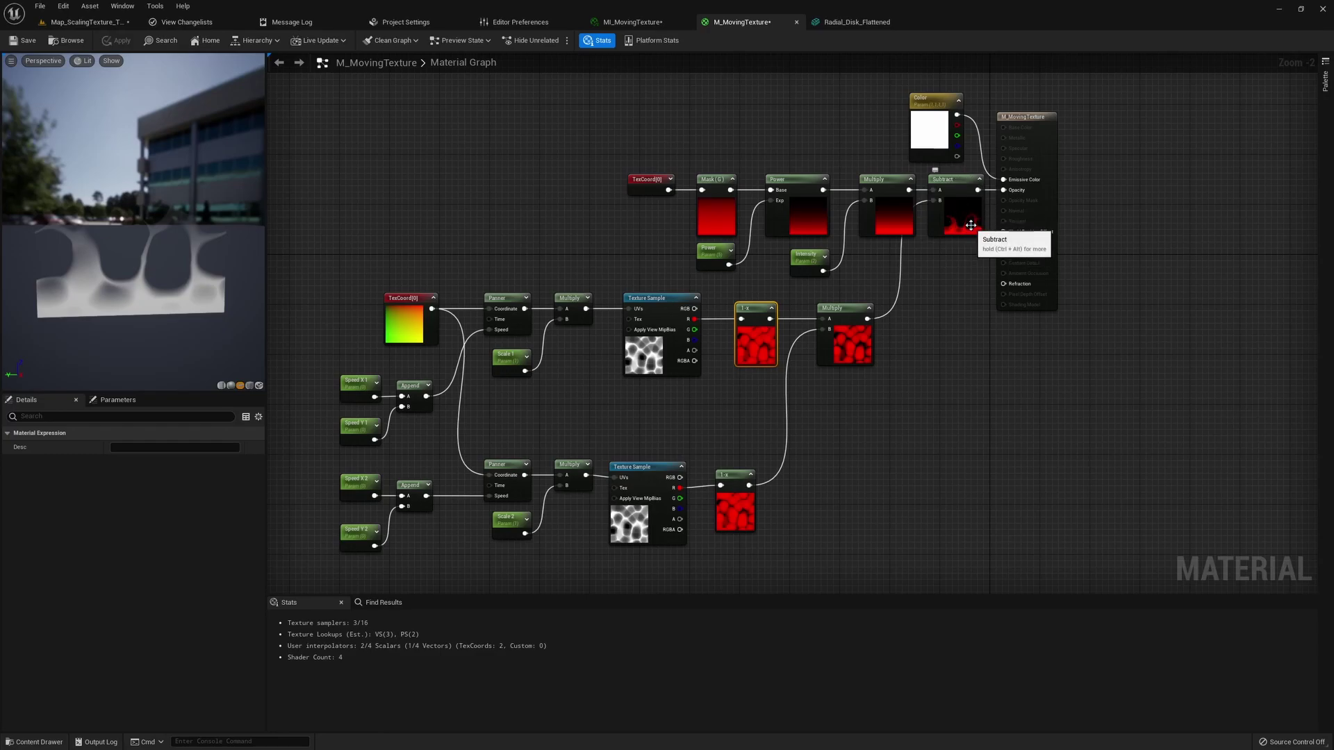
{"action": "scroll", "coordinate": [970, 224], "scroll_direction": "up", "scroll_amount": 4}
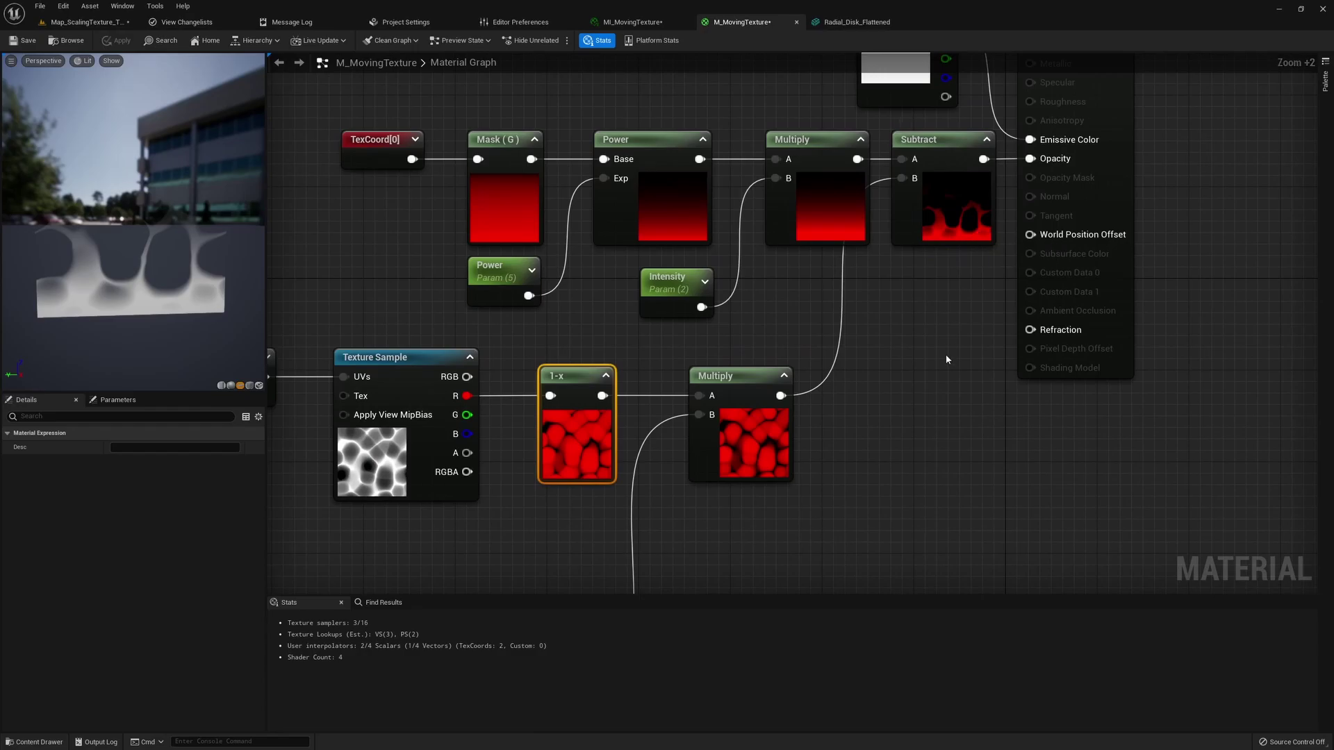
{"action": "scroll", "coordinate": [915, 357], "scroll_direction": "down", "scroll_amount": 2}
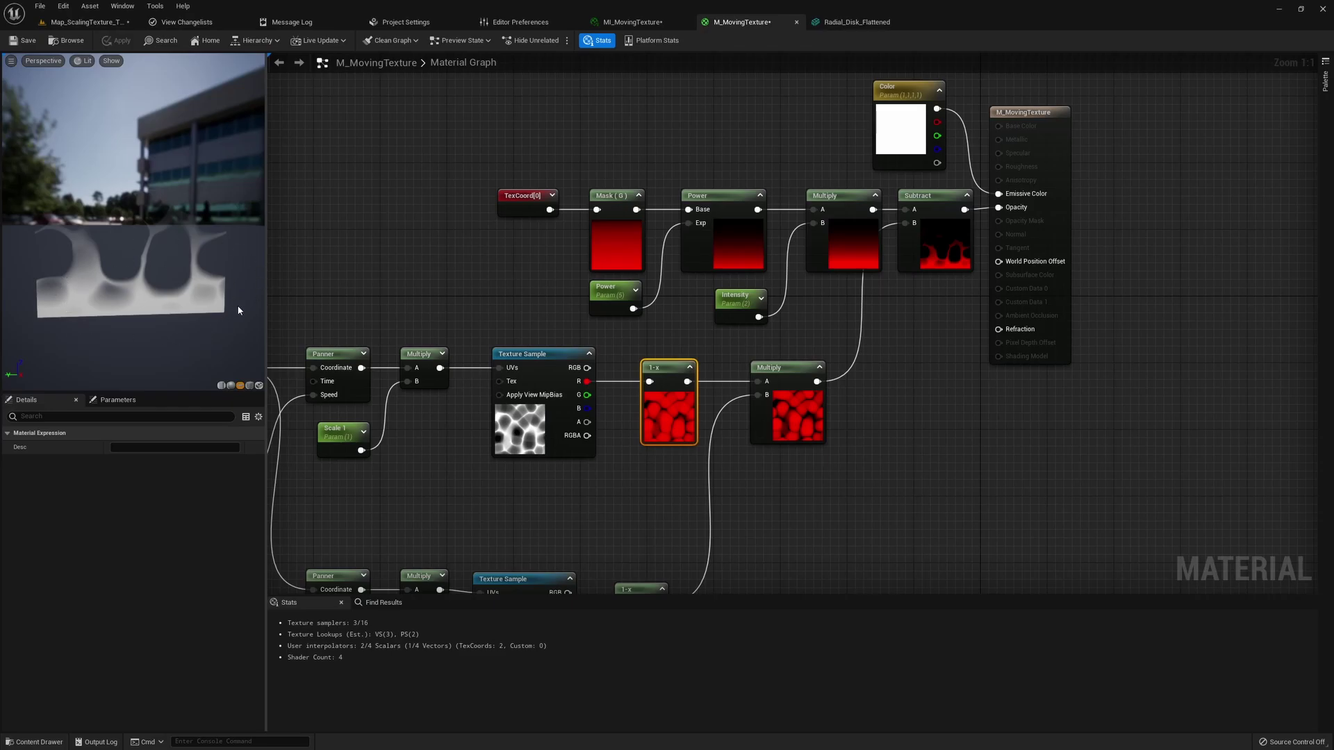
{"action": "left_click", "coordinate": [532, 201]}
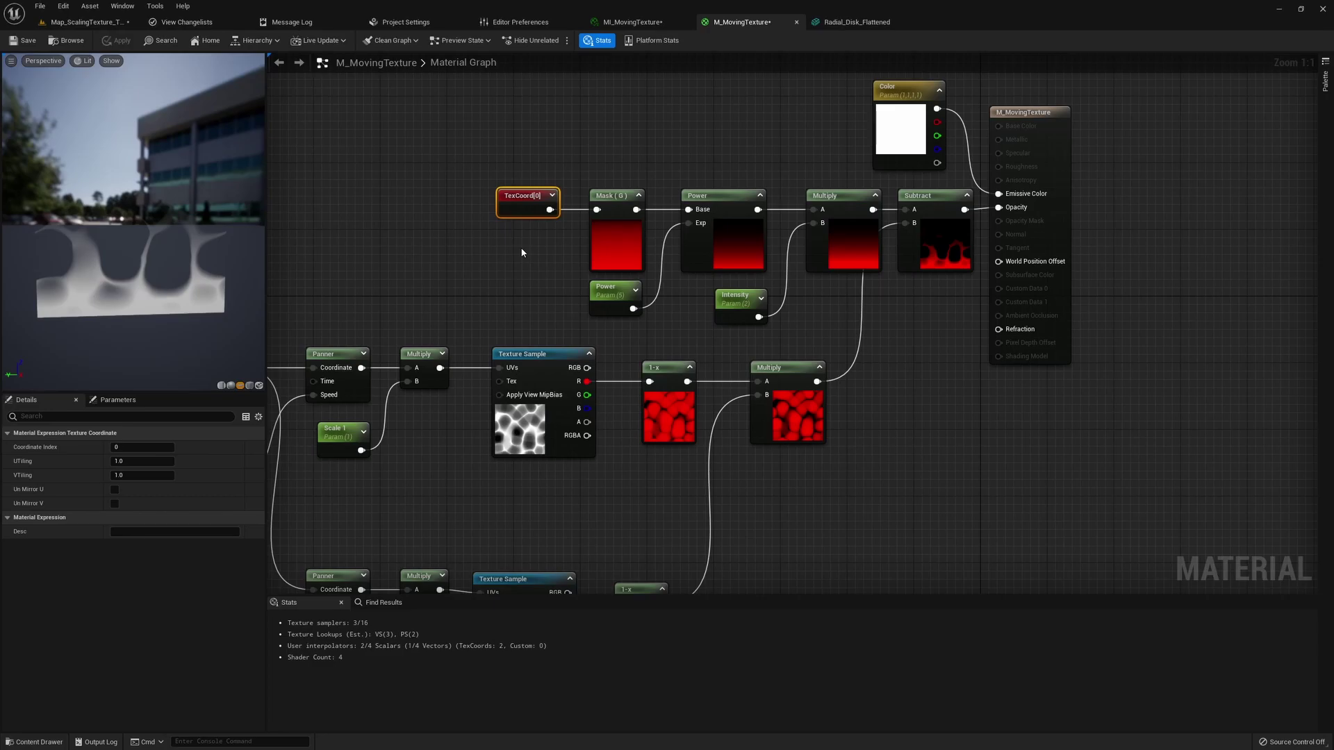
{"action": "left_click", "coordinate": [613, 201]}
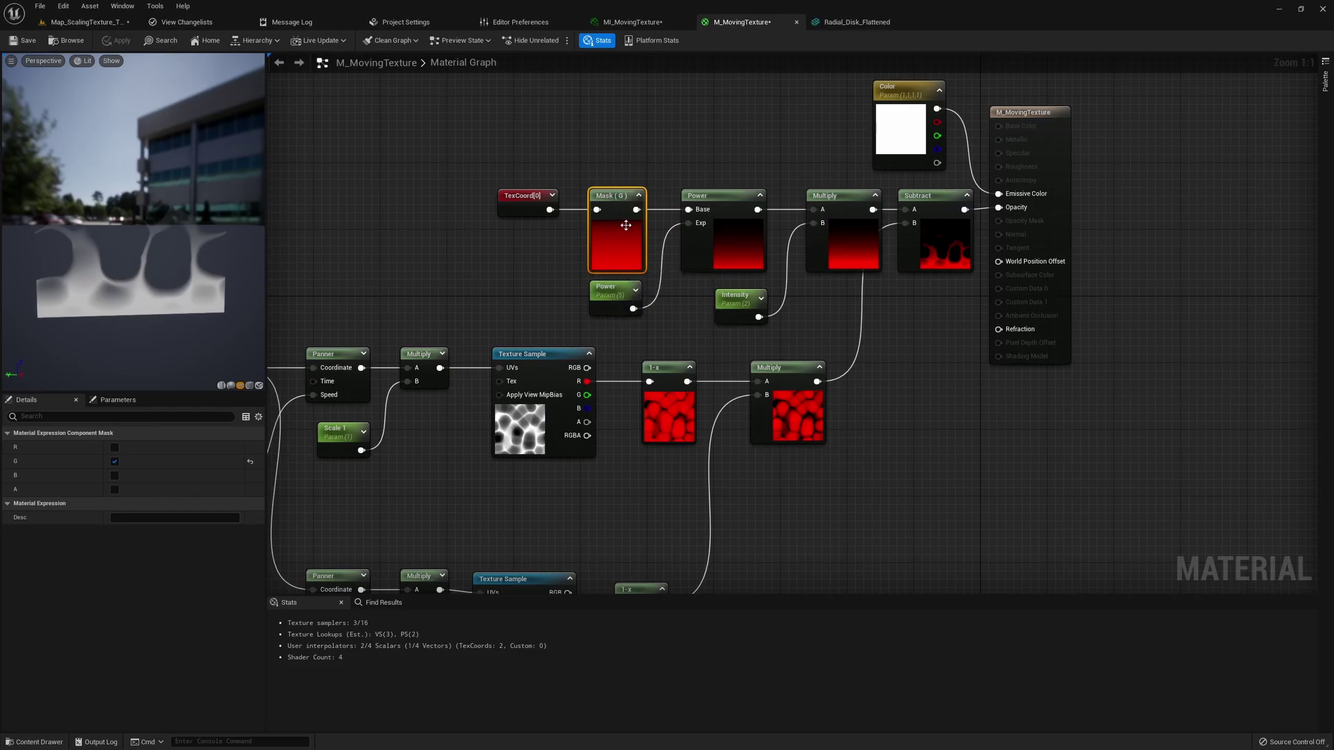
{"action": "left_click", "coordinate": [705, 256]}
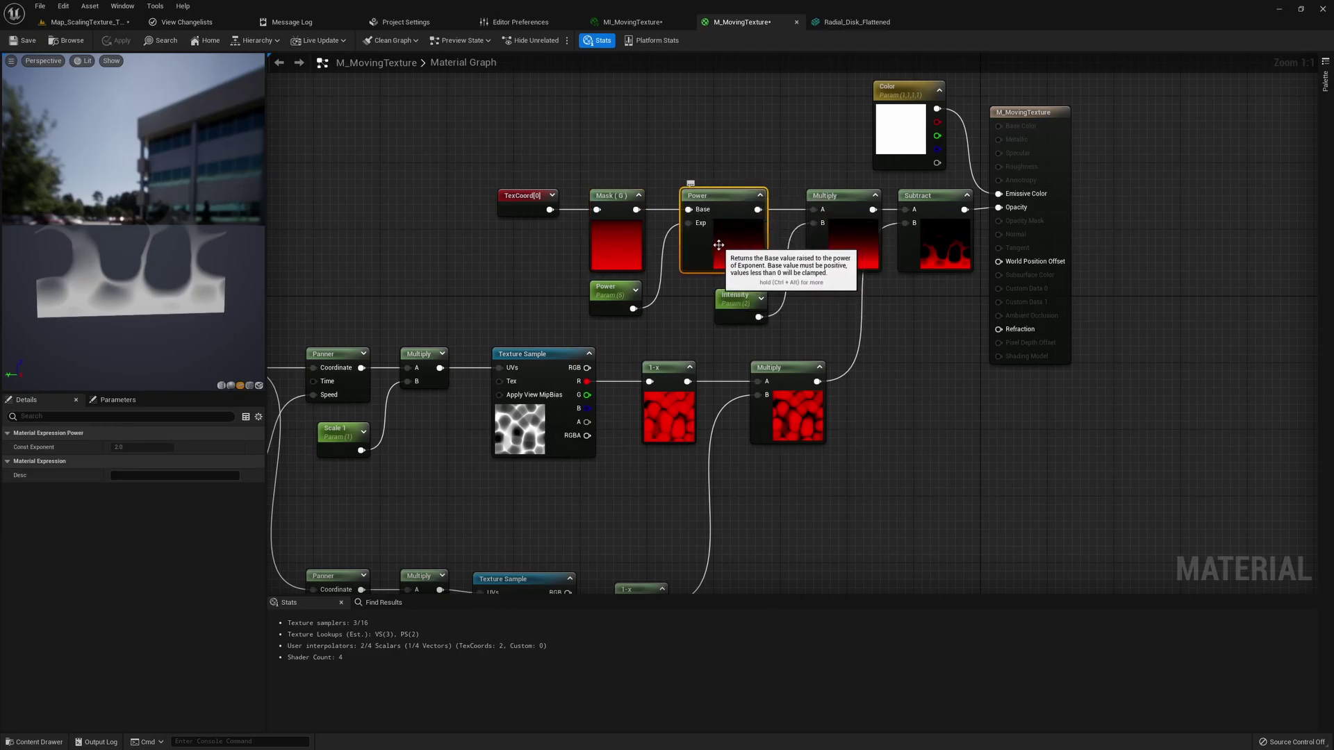
{"action": "left_click", "coordinate": [803, 319]}
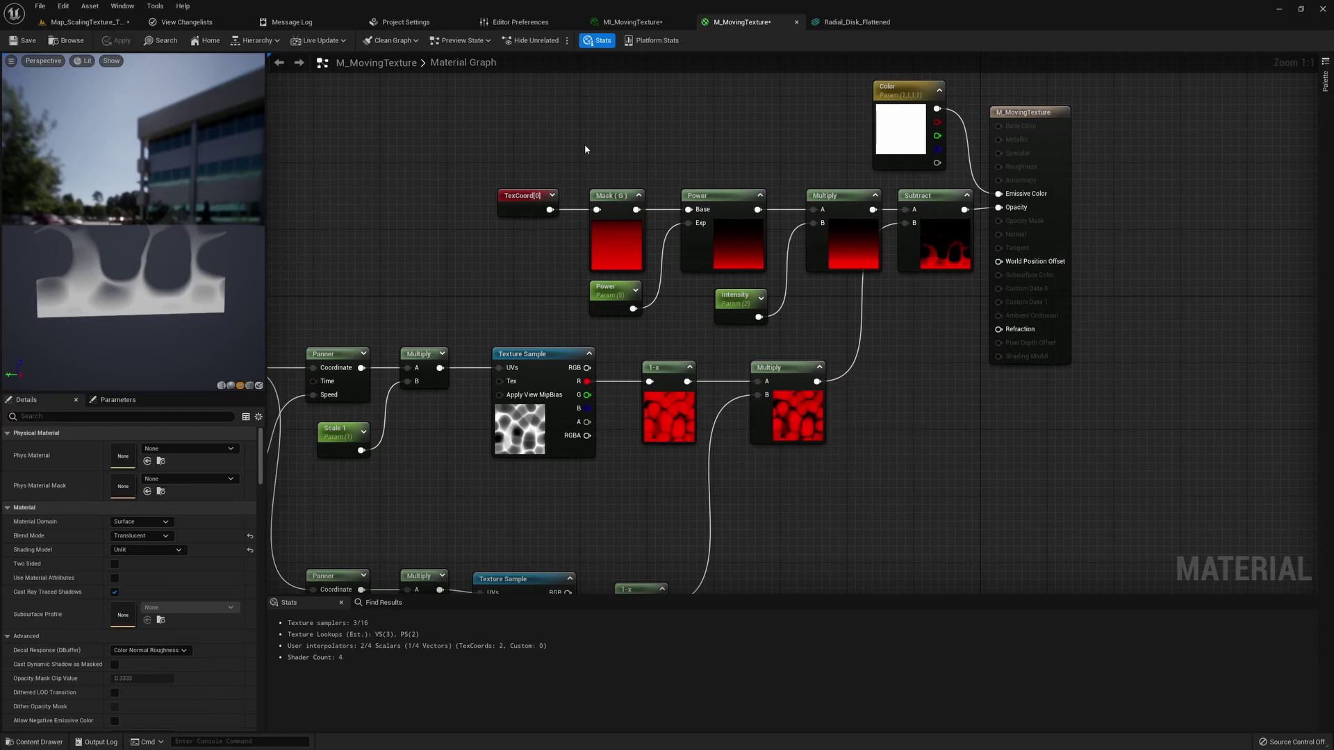
In MI_MovingTexture, set Intensity to 2.16 and Power to 1.92, and inspect the effect on the preview plane
{"action": "left_click", "coordinate": [674, 27]}
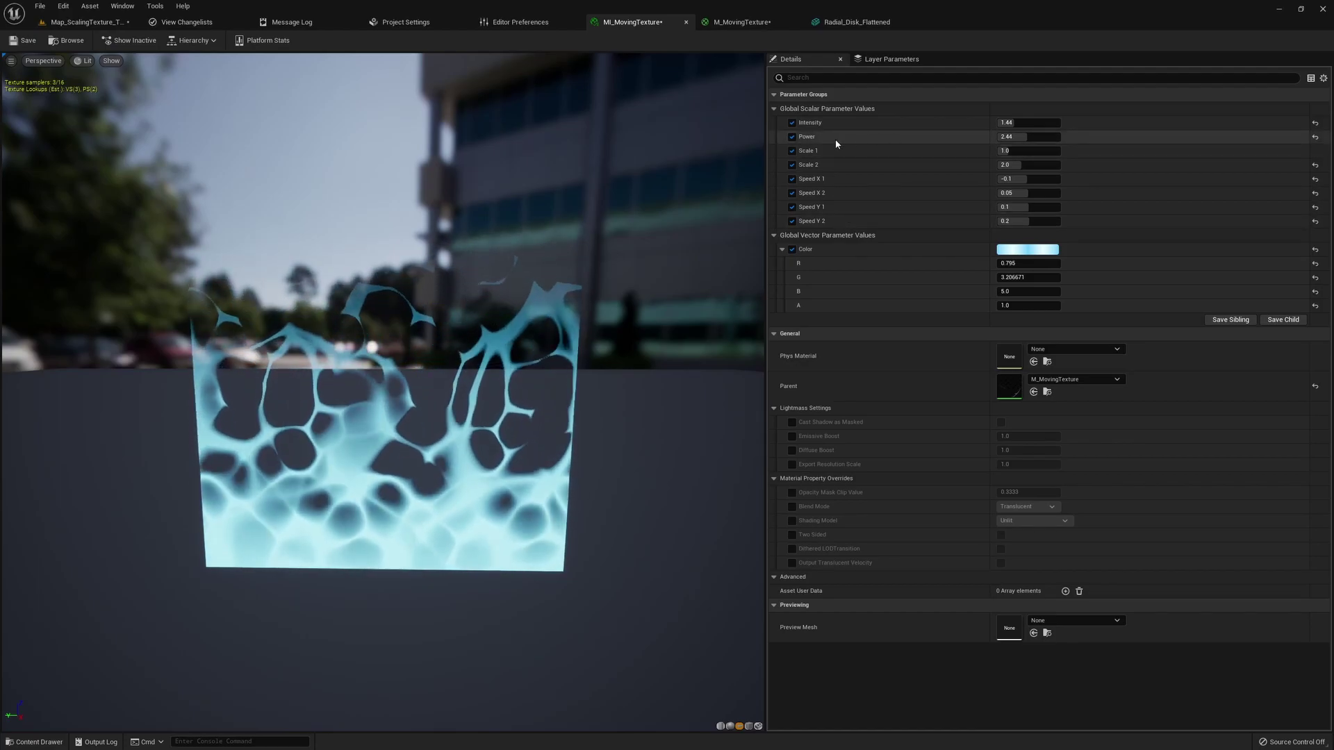
{"action": "left_click_drag", "start_coordinate": [1000, 123], "coordinate": [1032, 137]}
{"action": "left_click_drag", "start_coordinate": [528, 319], "coordinate": [521, 354]}
{"action": "left_click_drag", "start_coordinate": [601, 391], "coordinate": [615, 364]}
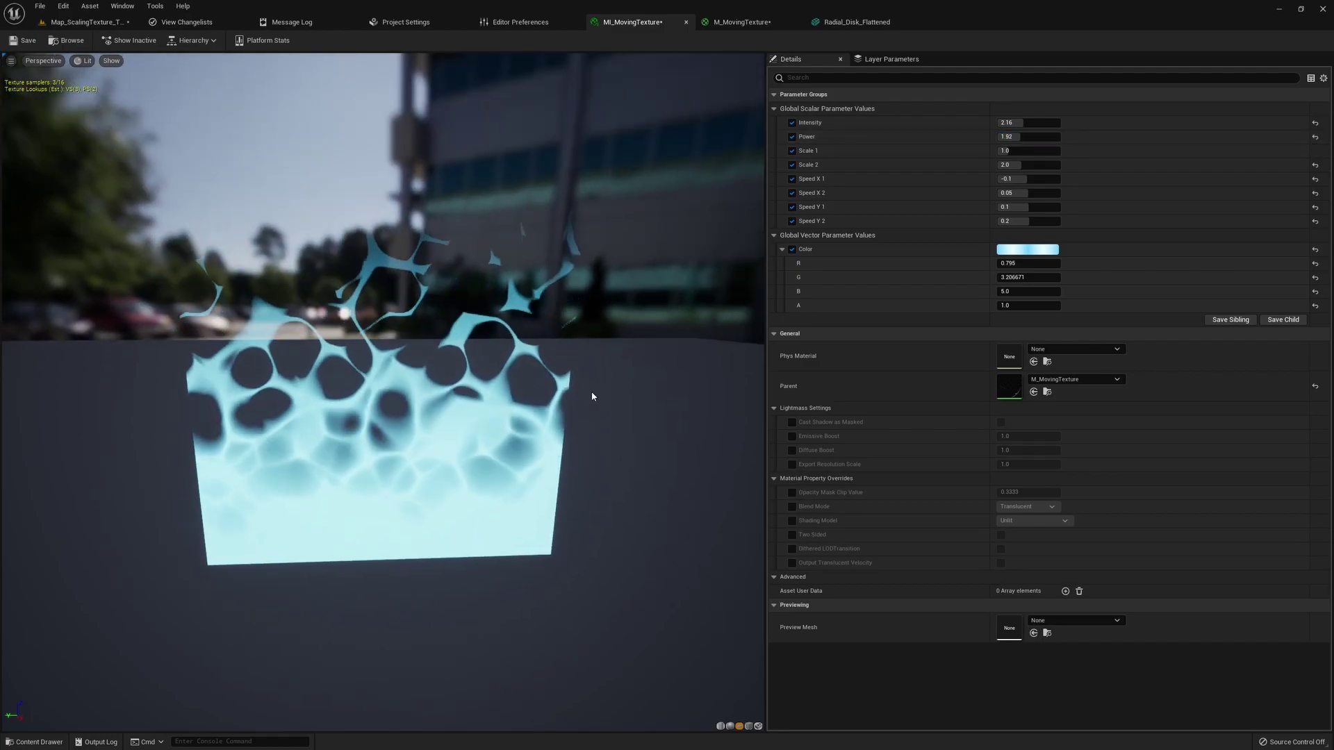
{"action": "left_click_drag", "start_coordinate": [560, 444], "coordinate": [573, 420]}
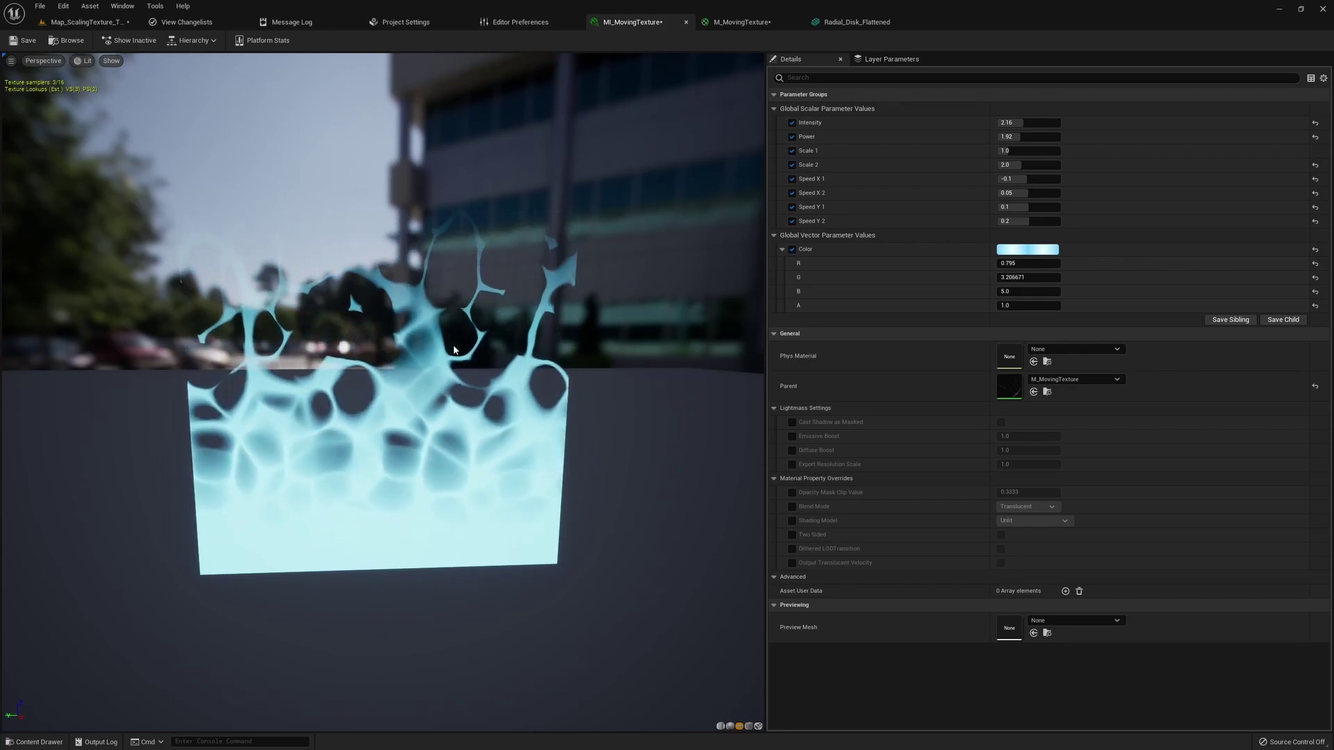
Inspect the UV layout of the Radial_Disk_Flattened mesh, and turn the UV overlay off again
{"action": "left_click", "coordinate": [856, 22]}
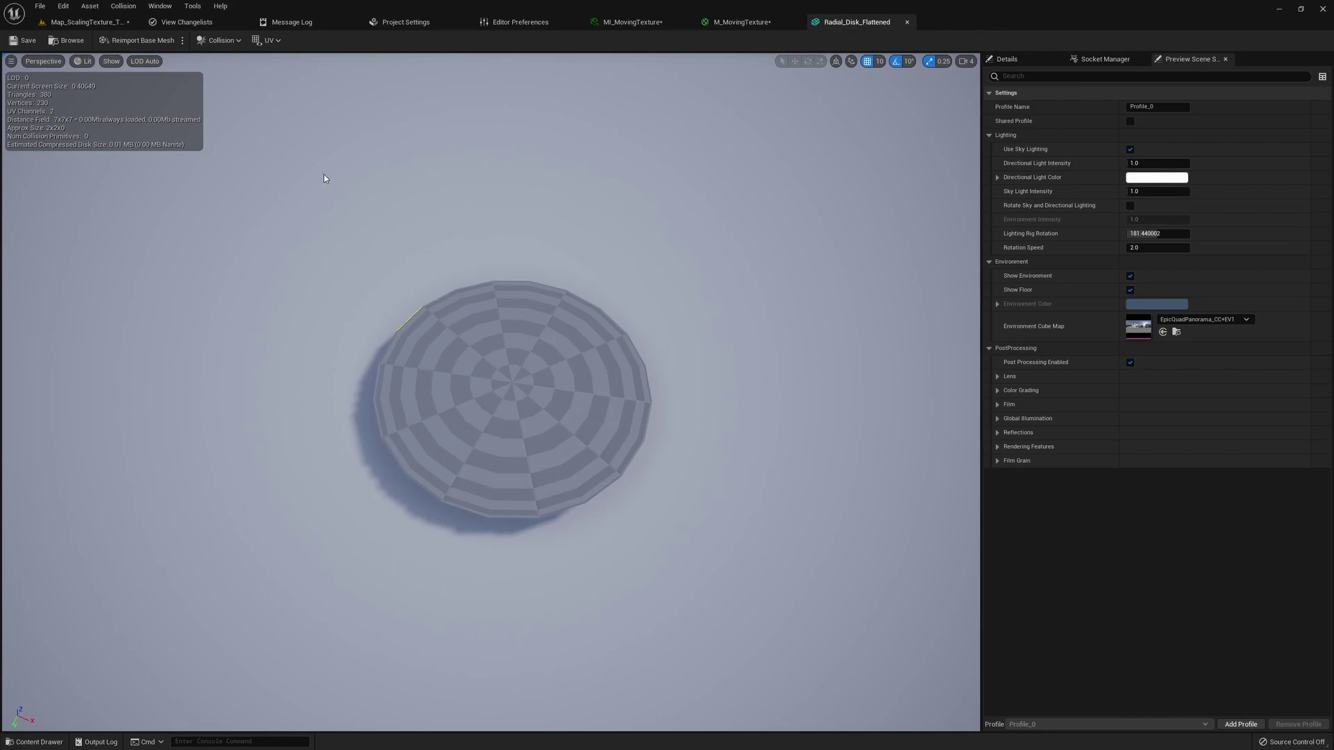
{"action": "left_click", "coordinate": [269, 41]}
{"action": "left_click", "coordinate": [285, 75]}
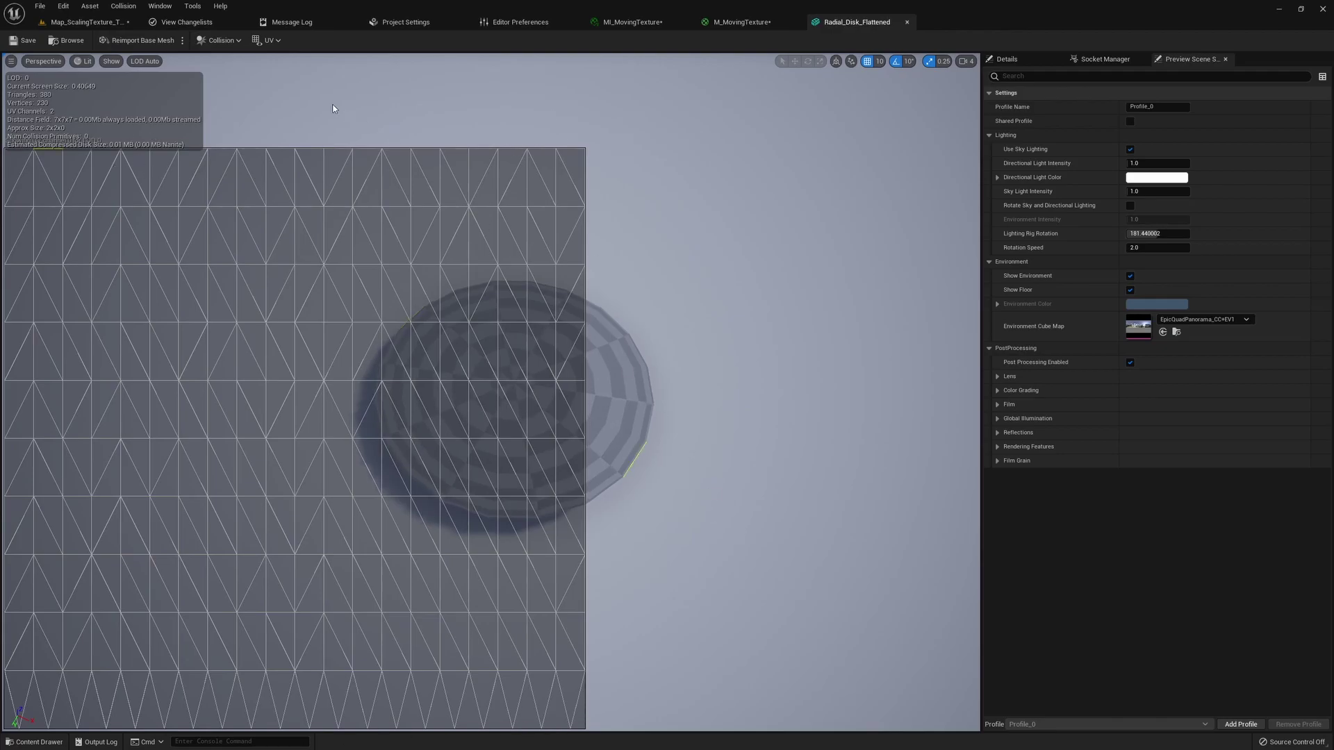
{"action": "left_click", "coordinate": [269, 40]}
{"action": "left_click", "coordinate": [275, 60]}
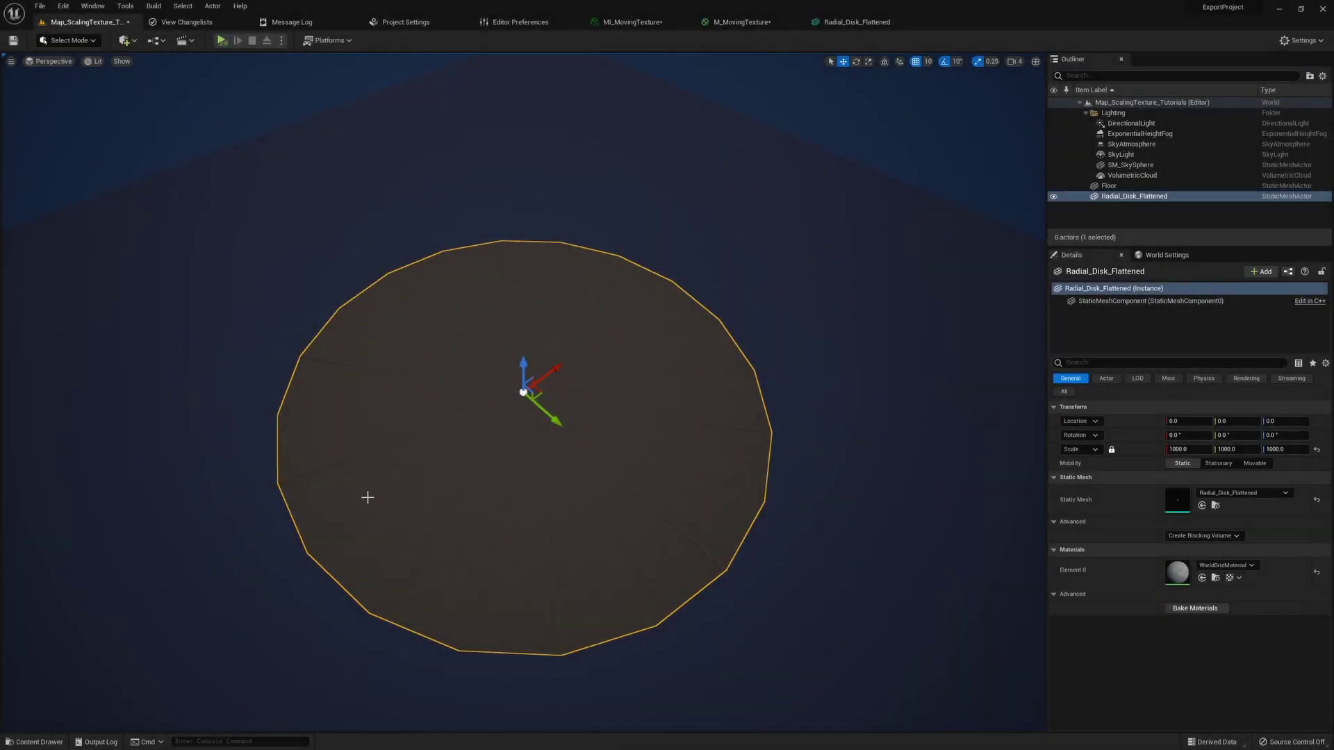
Apply MI_MovingTexture to the Radial_Disk_Flattened disk in the level and inspect the moving effect in game view from several angles
{"action": "key", "text": "ctrl+space"}
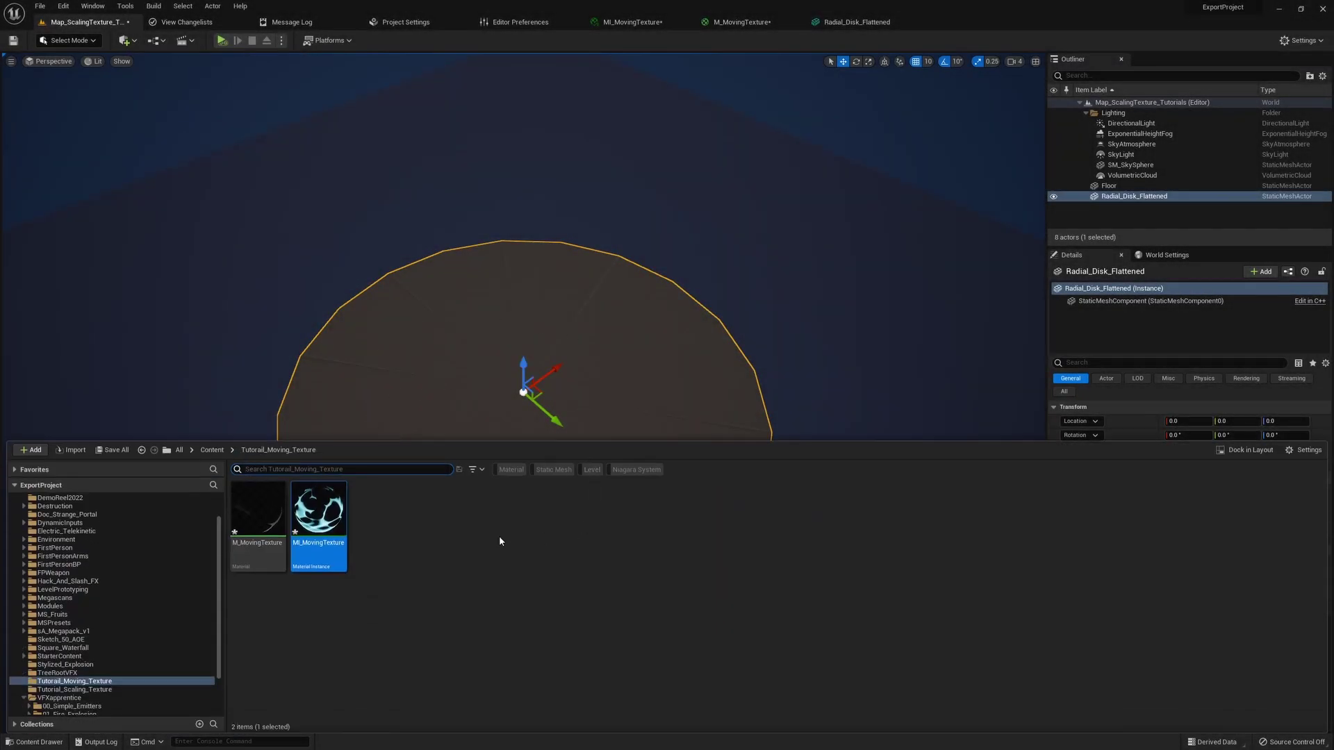
{"action": "left_click_drag", "start_coordinate": [319, 515], "coordinate": [449, 374]}
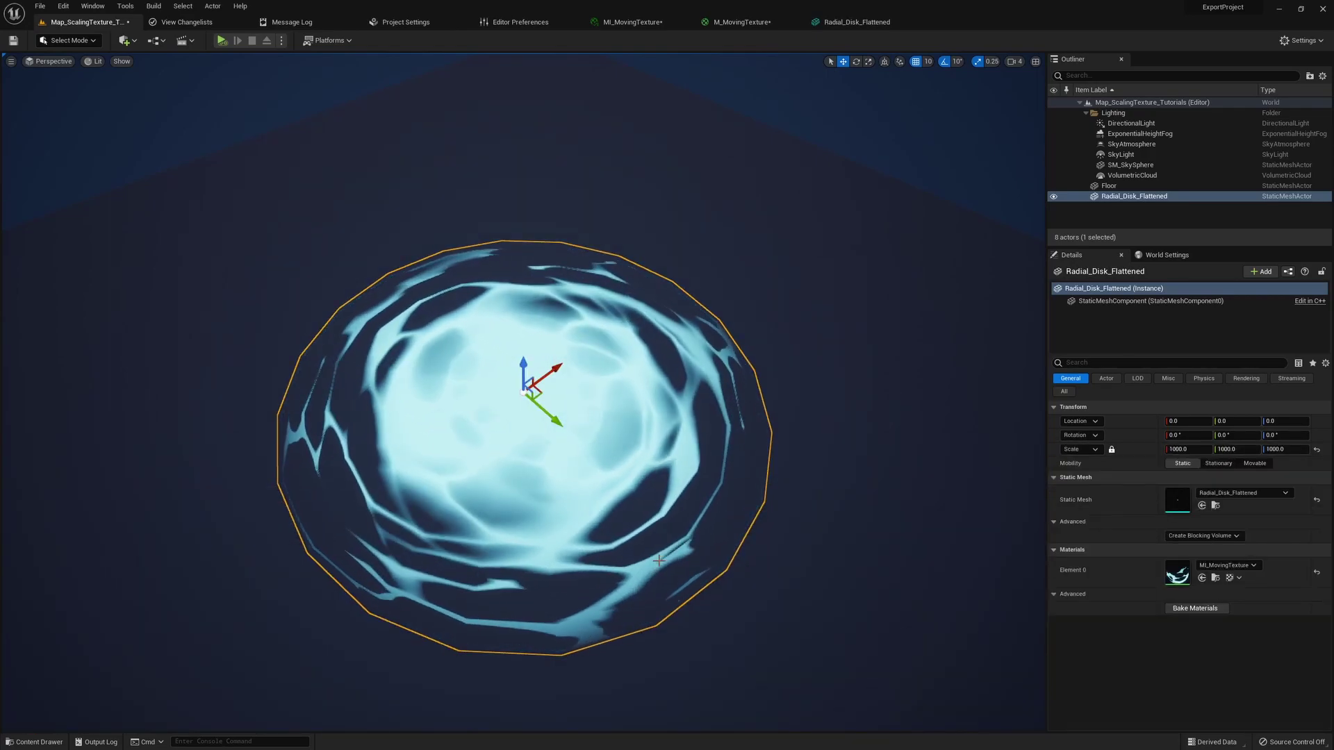
{"action": "key", "text": "g"}
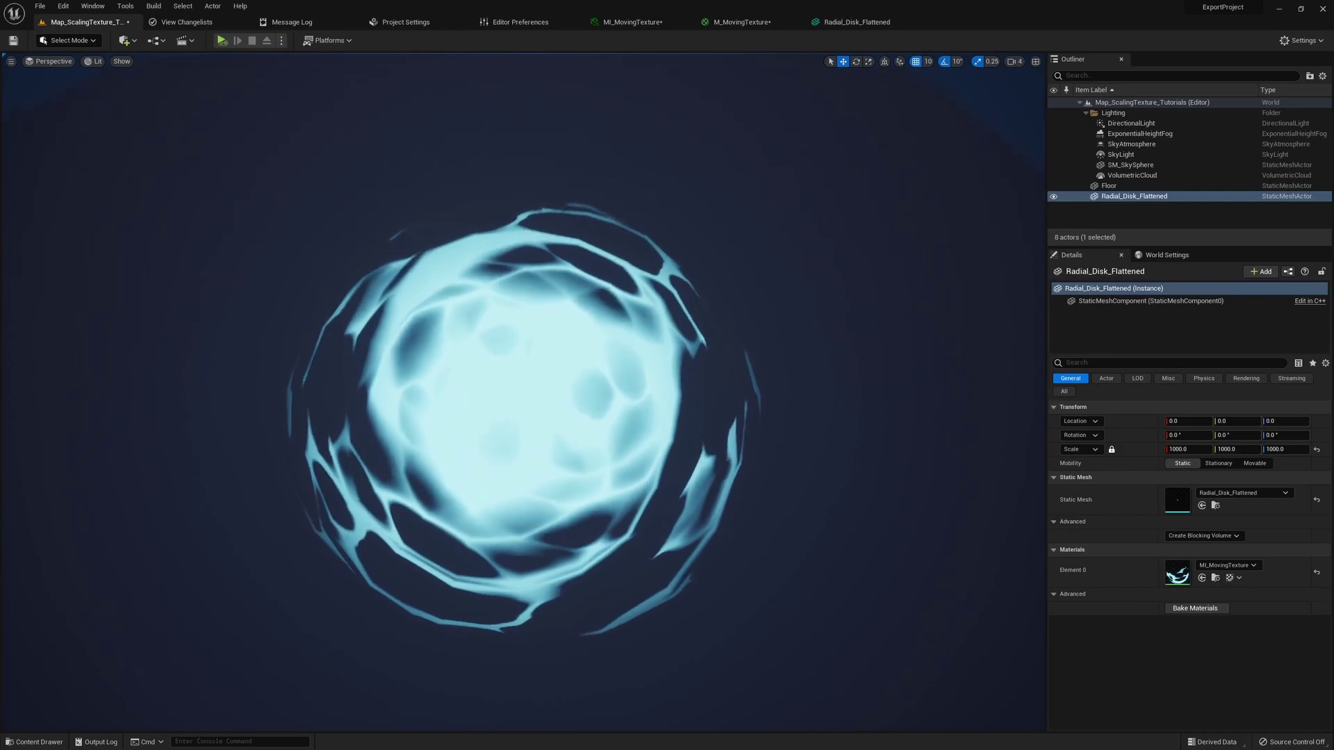
{"action": "left_click_drag", "start_coordinate": [525, 393], "coordinate": [531, 333], "text": "alt"}
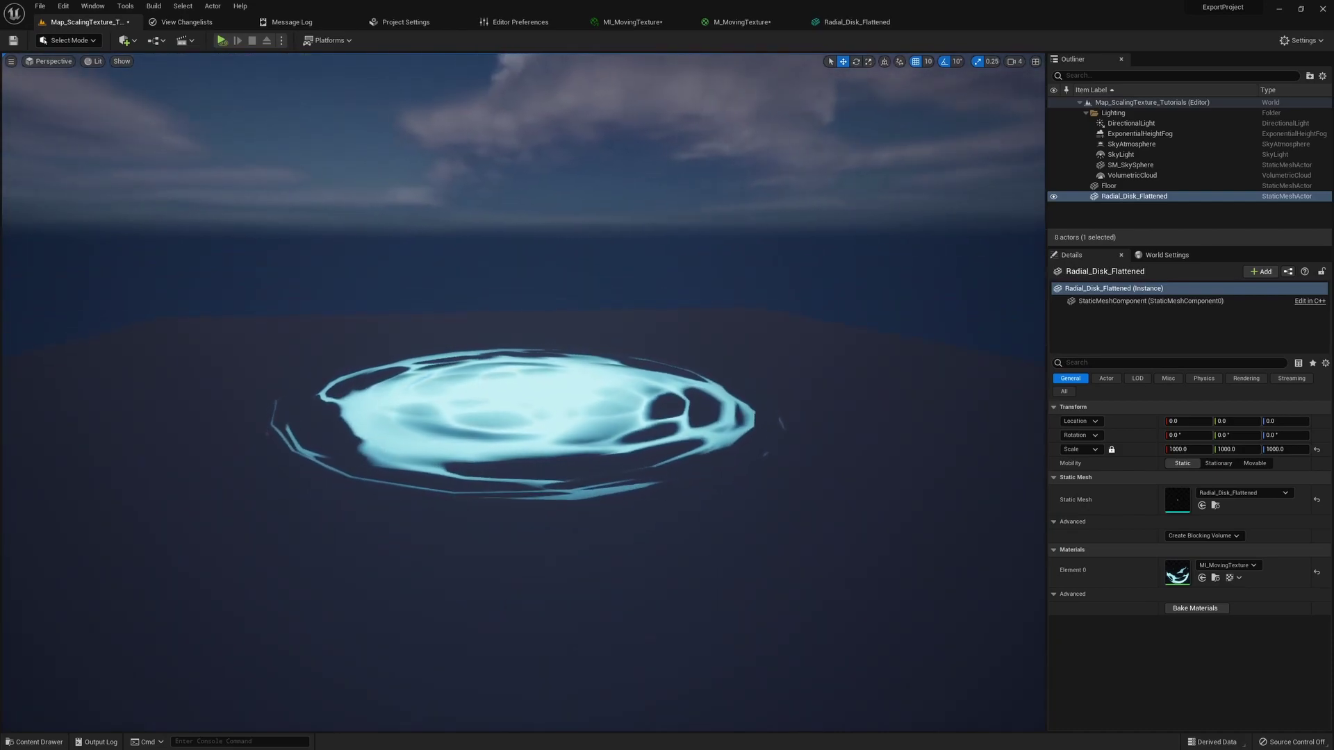
{"action": "left_click_drag", "start_coordinate": [653, 501], "coordinate": [659, 599], "text": "alt"}
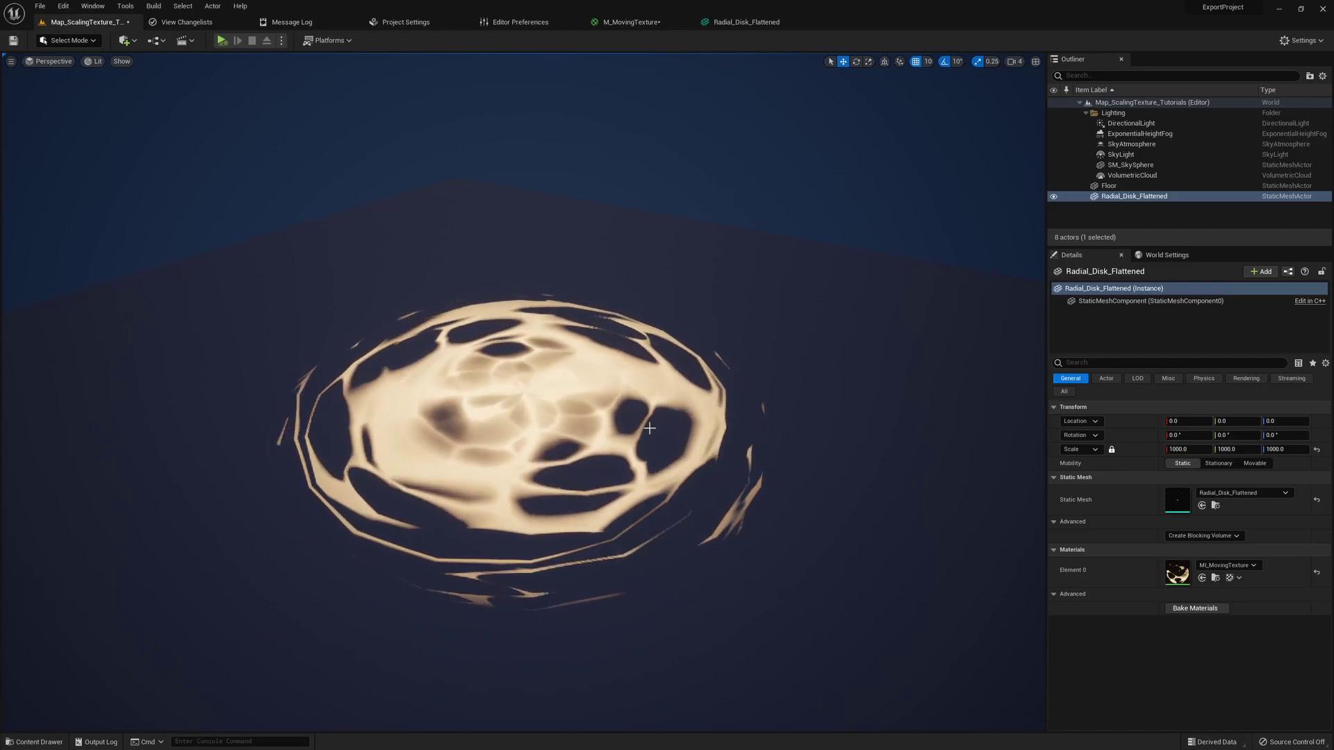
{"action": "left_click_drag", "start_coordinate": [653, 432], "coordinate": [573, 507], "text": "alt"}
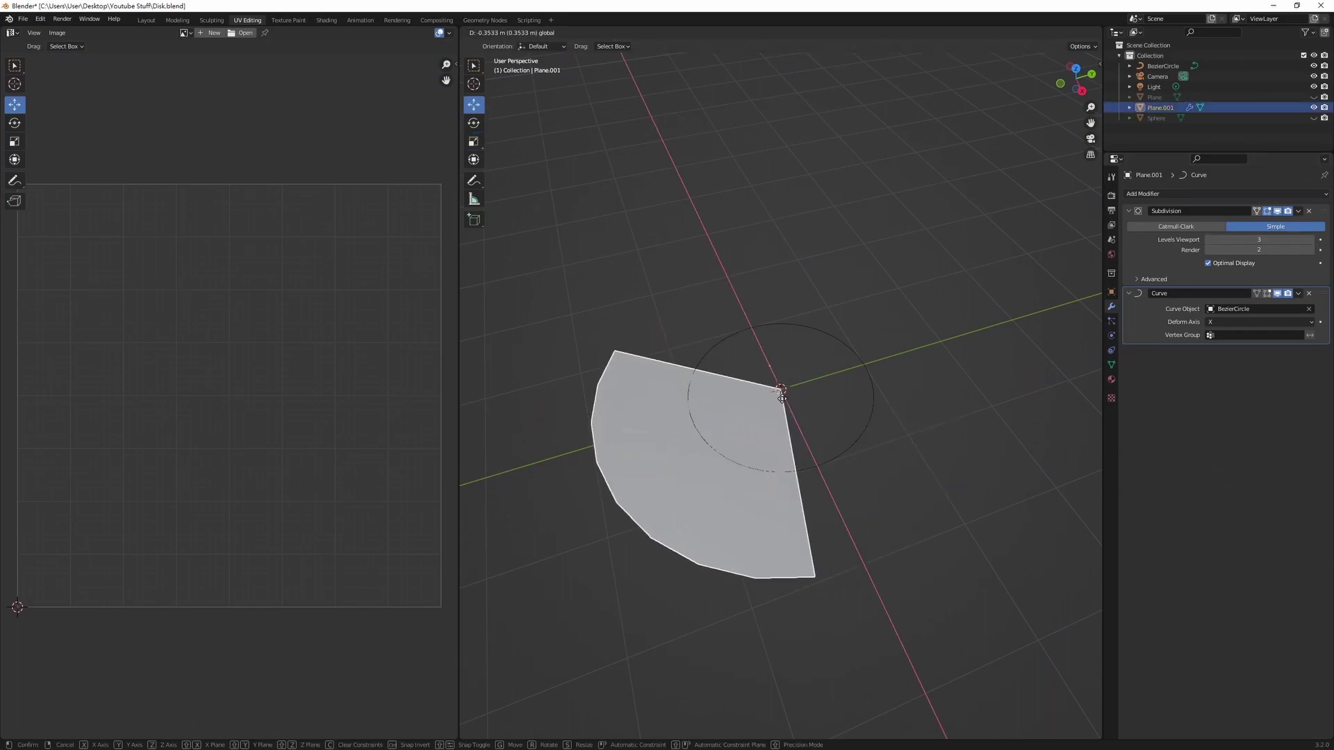
In Blender, move Plane.001 about 0.11 m along X, scale it about 3.08 times, and raise its Subdivision viewport level
{"action": "left_click", "coordinate": [798, 428]}
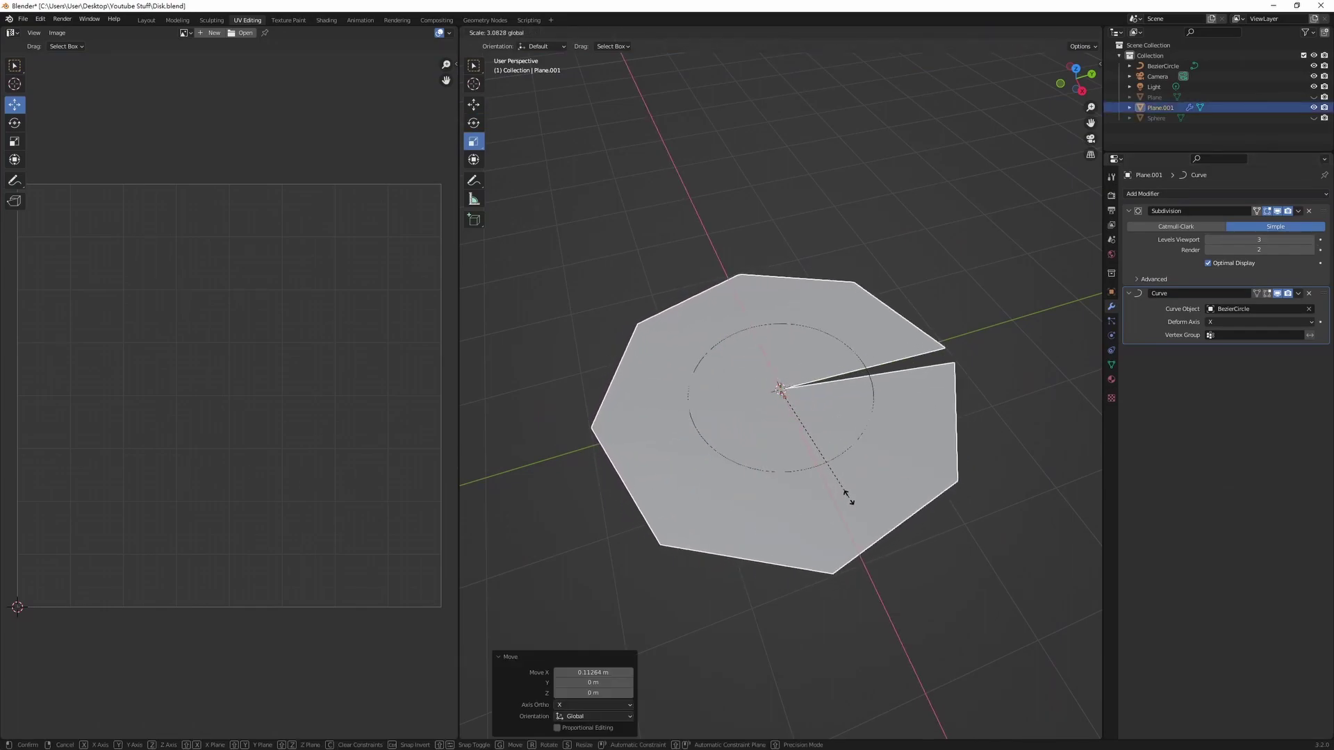
{"action": "left_click", "coordinate": [847, 496]}
{"action": "left_click", "coordinate": [1312, 241]}
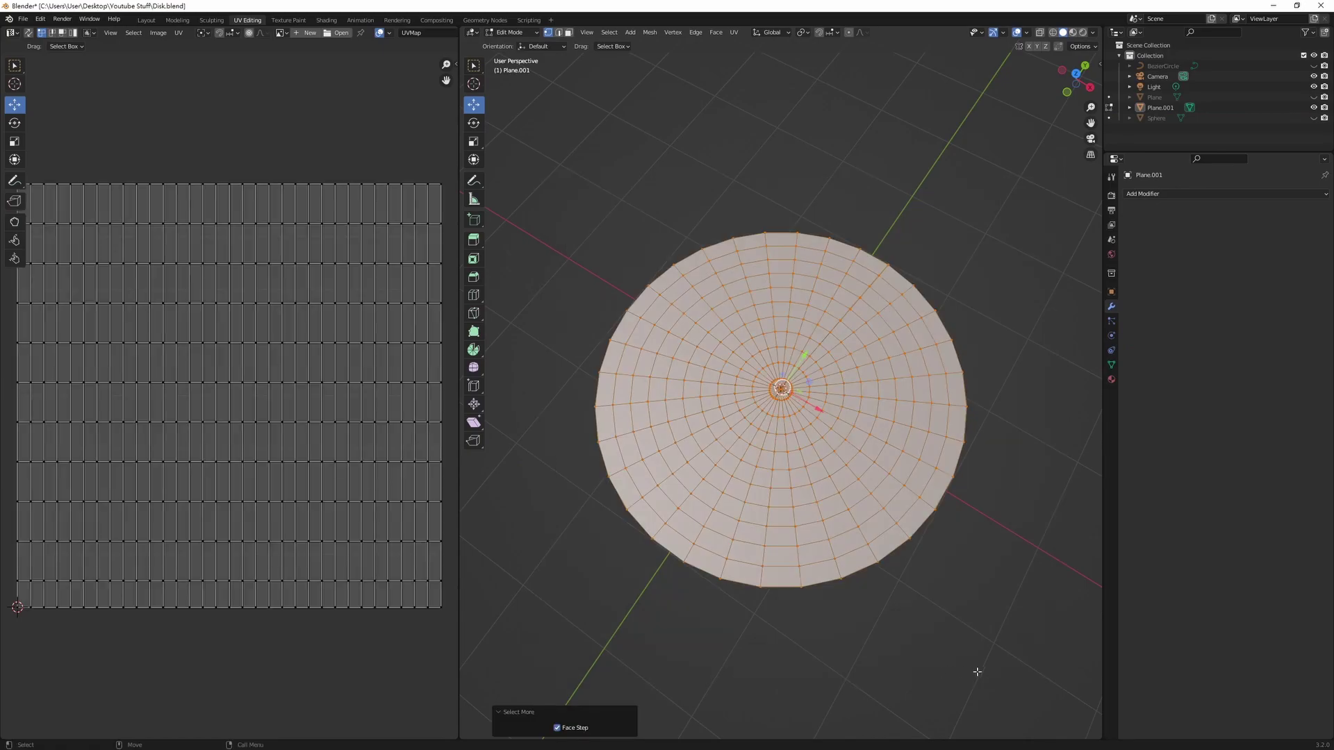